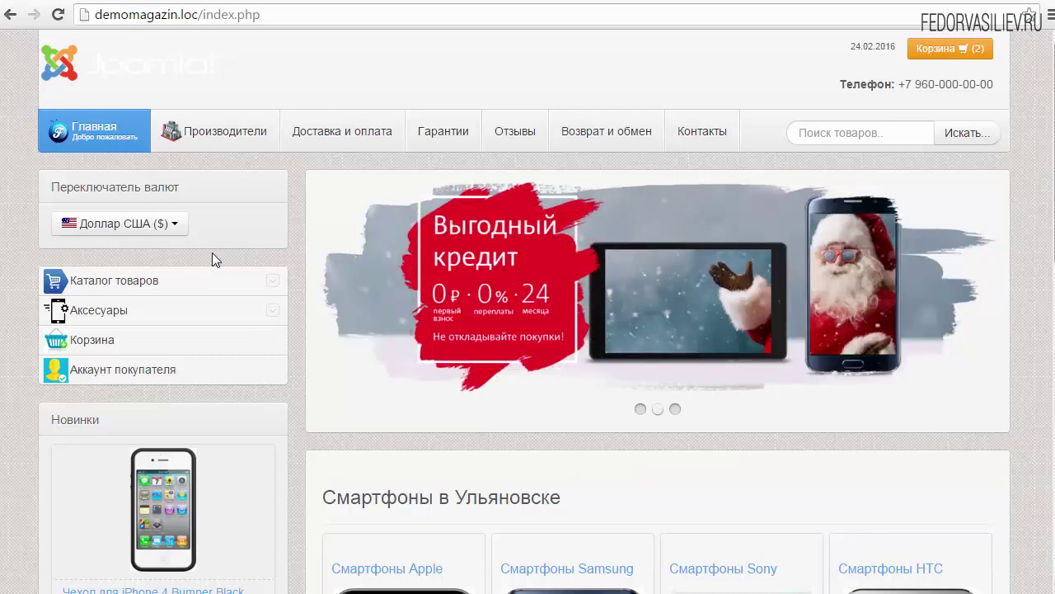
Step: Review the currencies offered by the storefront's currency switcher without changing the selection
left_click(175, 226)
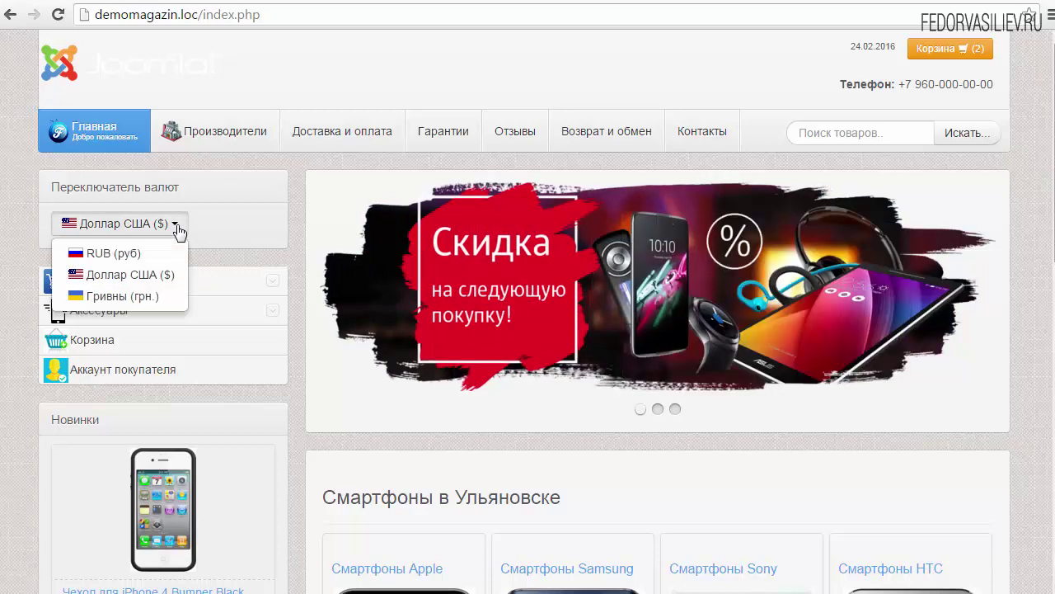
left_click(214, 224)
left_click(176, 225)
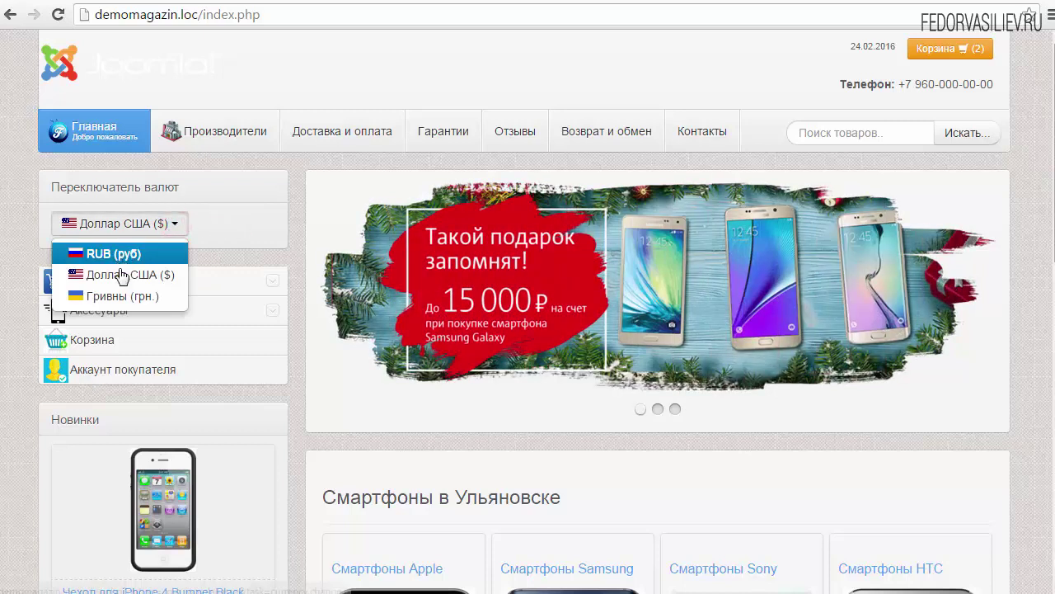
left_click(228, 257)
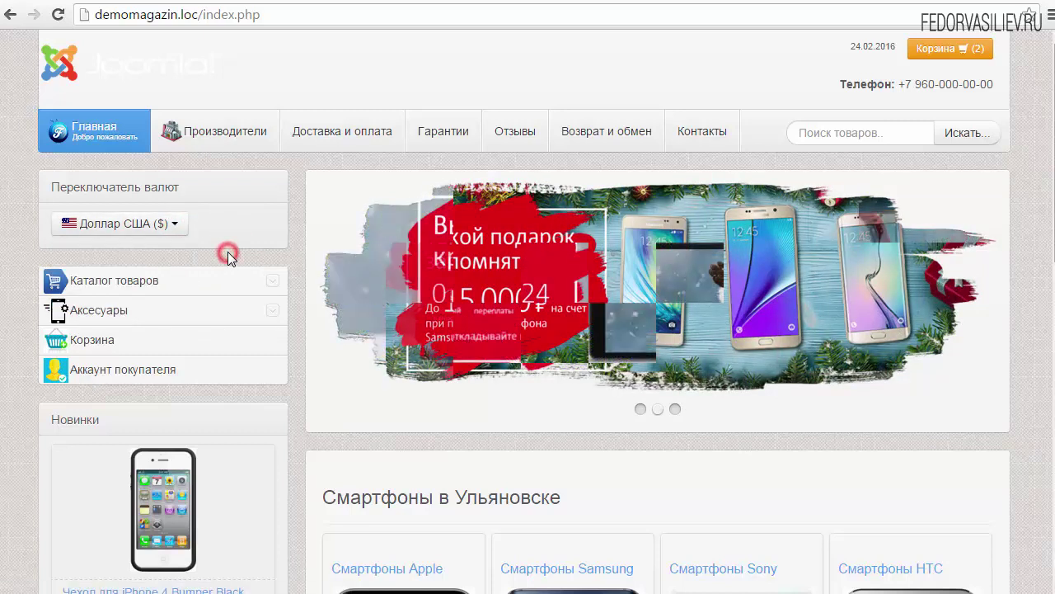
left_click(264, 251)
Step: Go to the Apple smartphones category and open the product page of the Apple iPhone 5c 32GB Pink
scroll(259, 255, "down", 6)
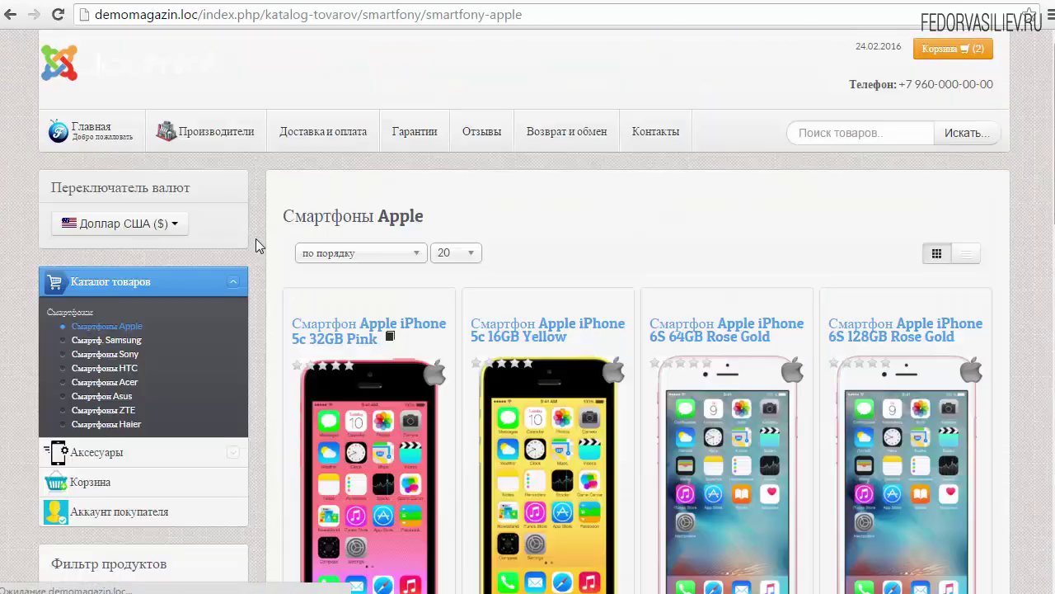
scroll(259, 248, "down", 2)
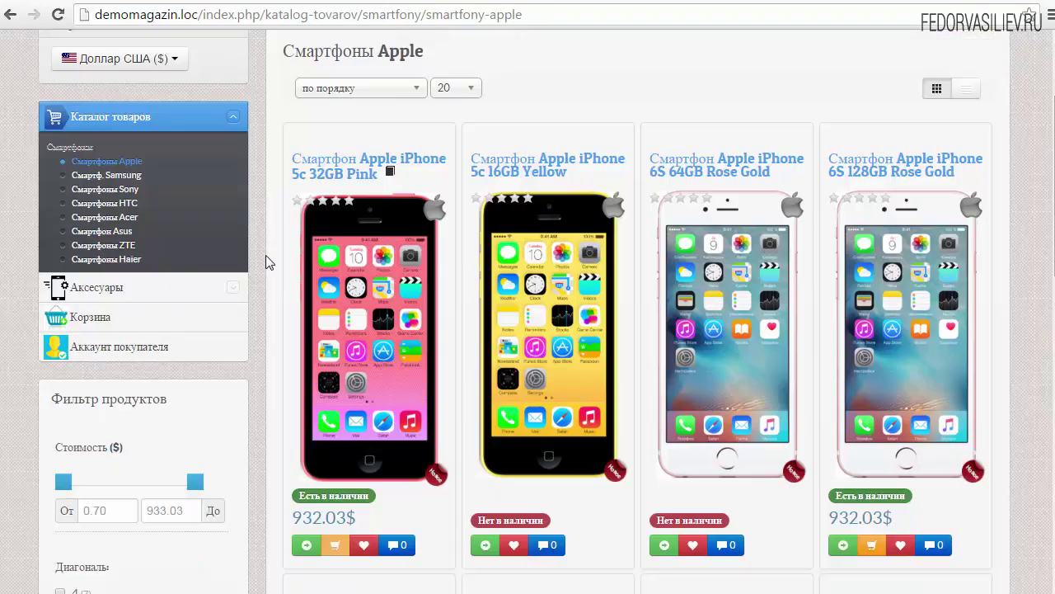
left_click(338, 288)
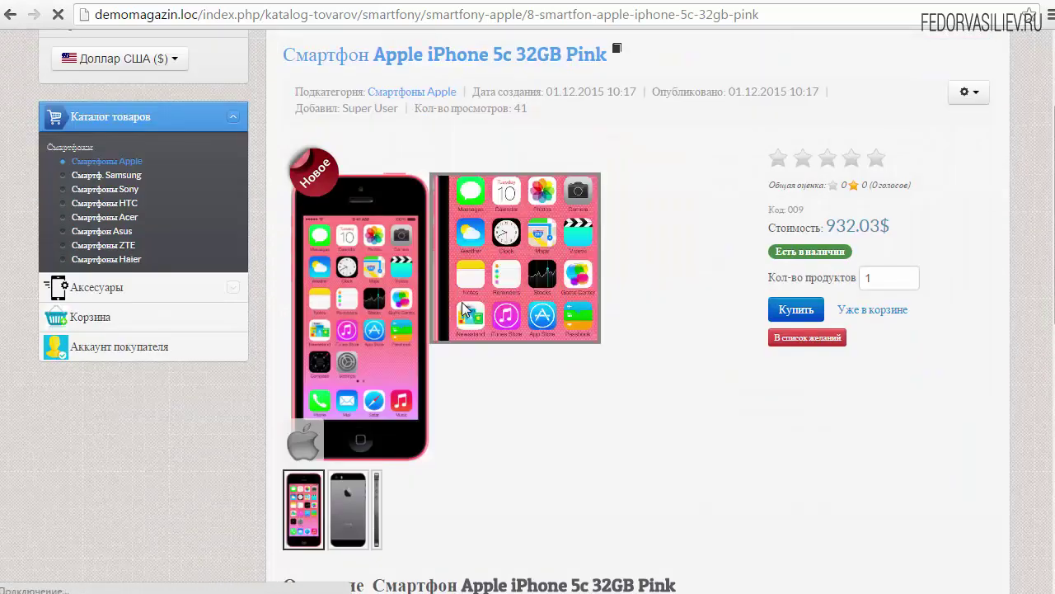
scroll(644, 363, "up", 2)
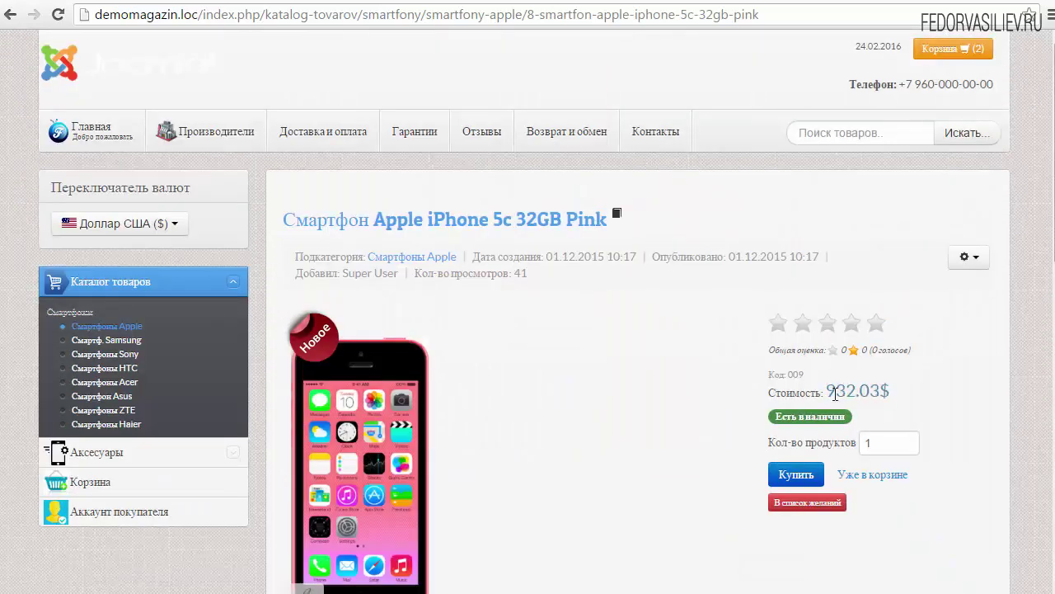
Step: Switch the store currency to Гривны (грн.) and check the converted product price
left_click(165, 224)
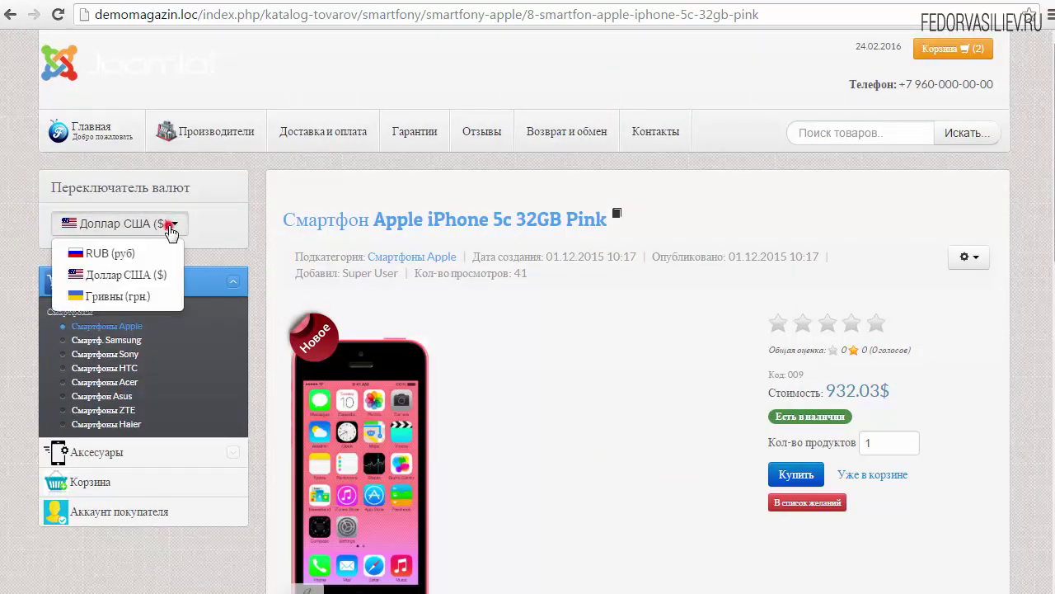
left_click(126, 298)
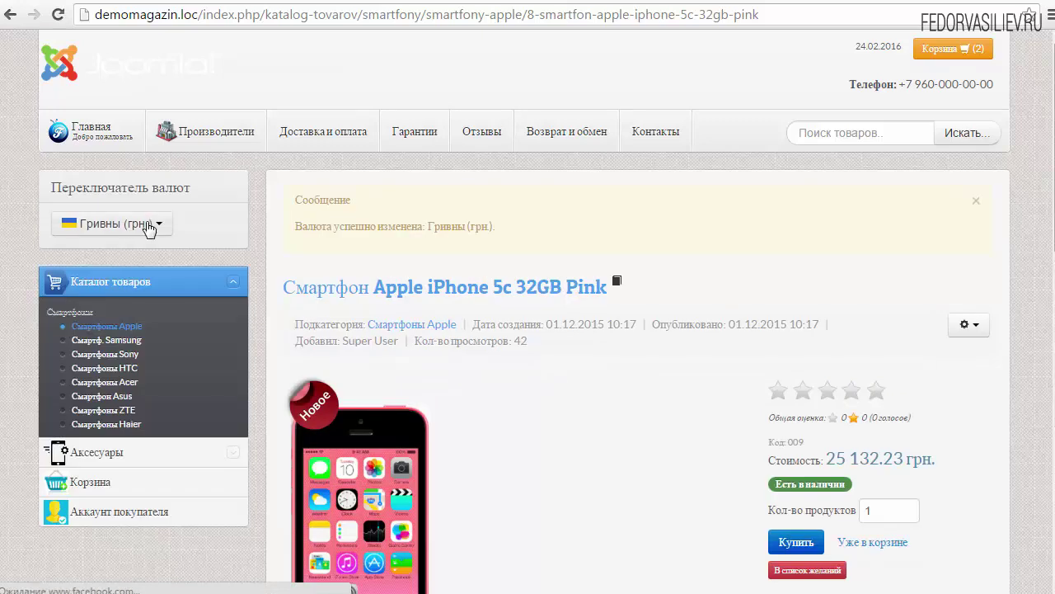
left_click(145, 223)
left_click(219, 234)
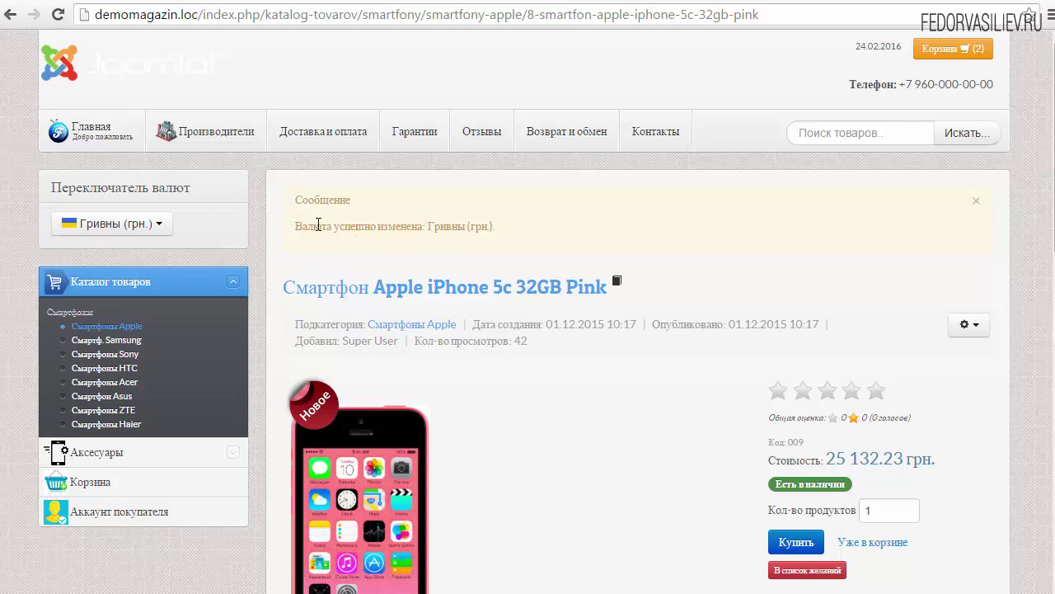
scroll(313, 231, "down", 2)
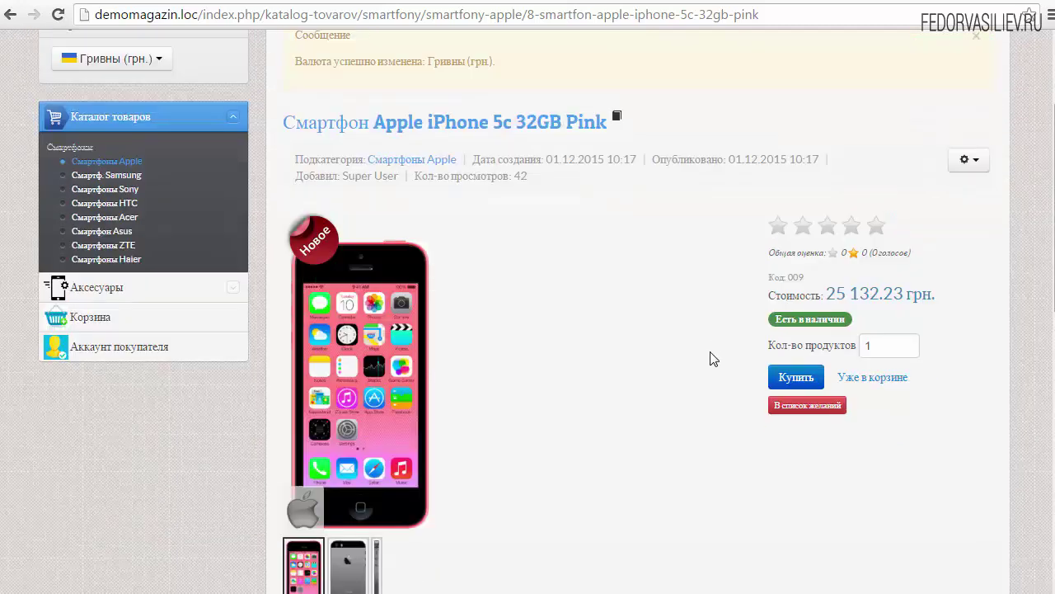
left_click_drag(828, 297, 967, 297)
left_click(898, 294)
left_click(968, 295)
scroll(528, 394, "up", 2)
Step: Switch the store currency to Доллар США ($) and check the product price
left_click(150, 224)
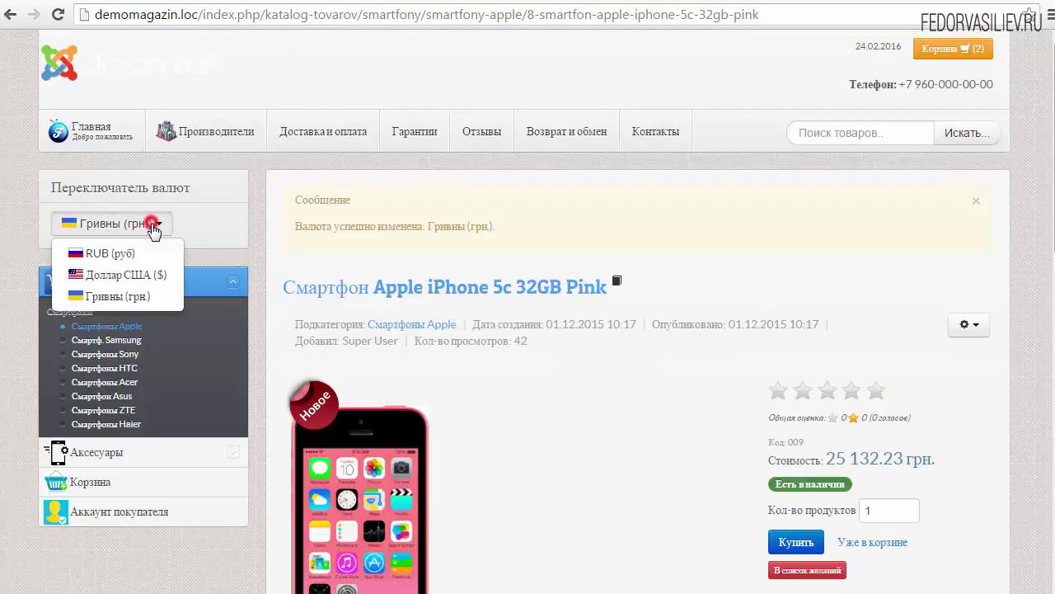
left_click(115, 275)
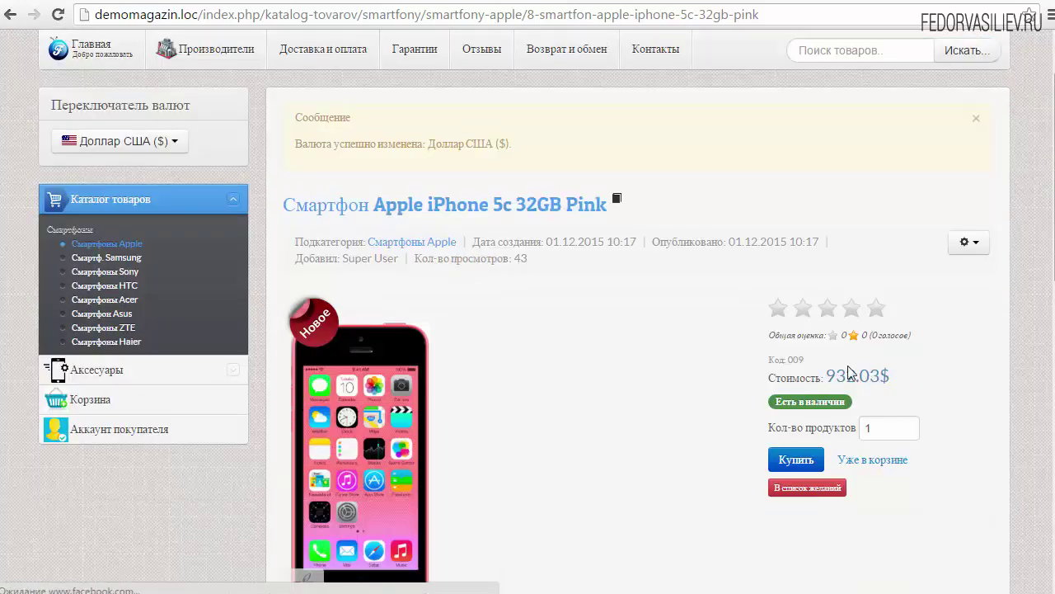
left_click(887, 377)
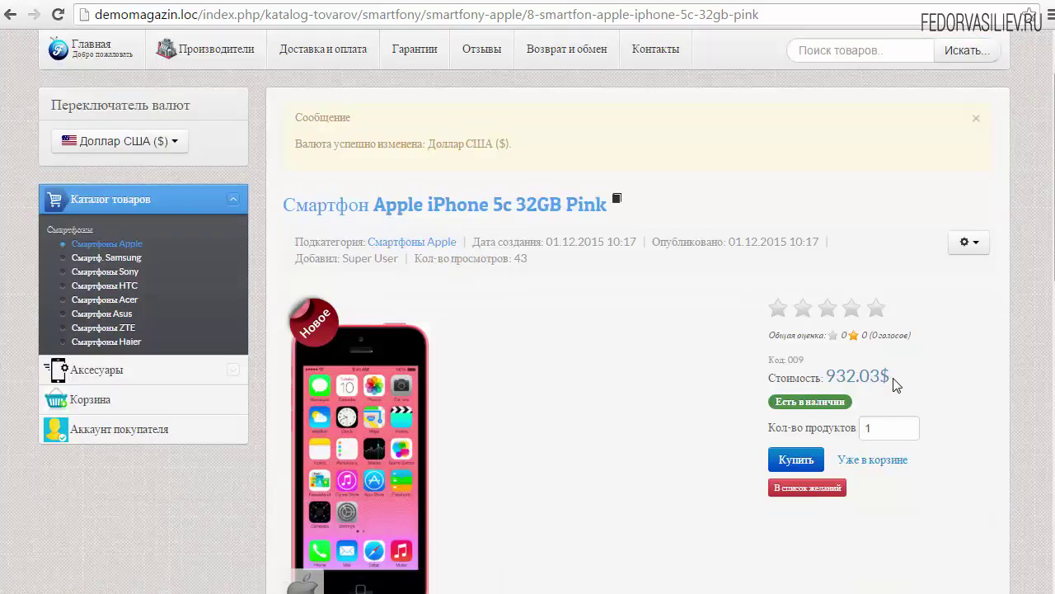
left_click(561, 360)
scroll(560, 360, "up", 1)
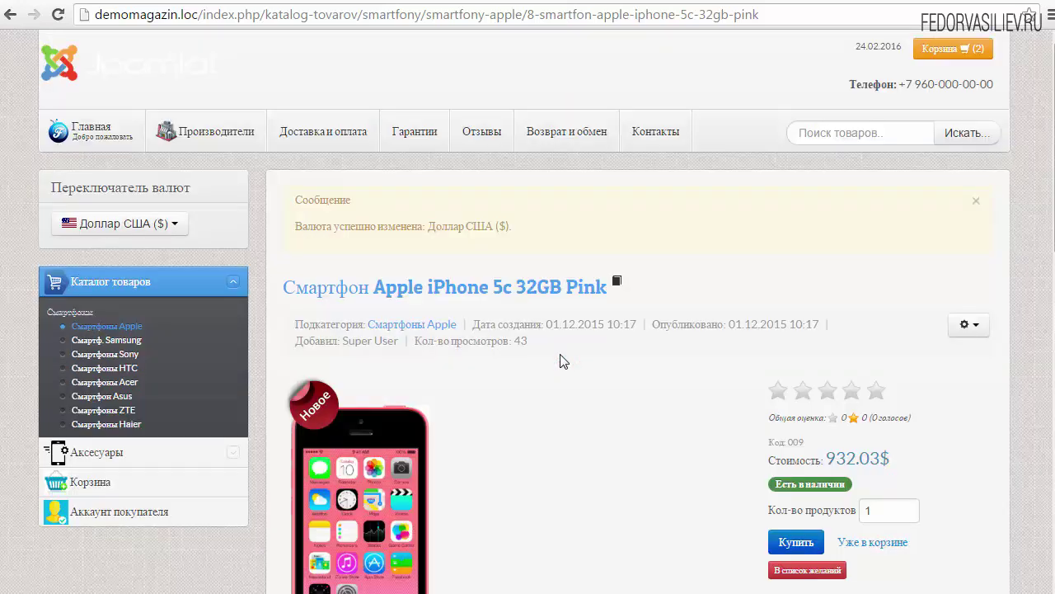
Step: Switch to the online-shop.loc administrator site and open the JOOMLAKASSA currency manager
left_click(508, 1)
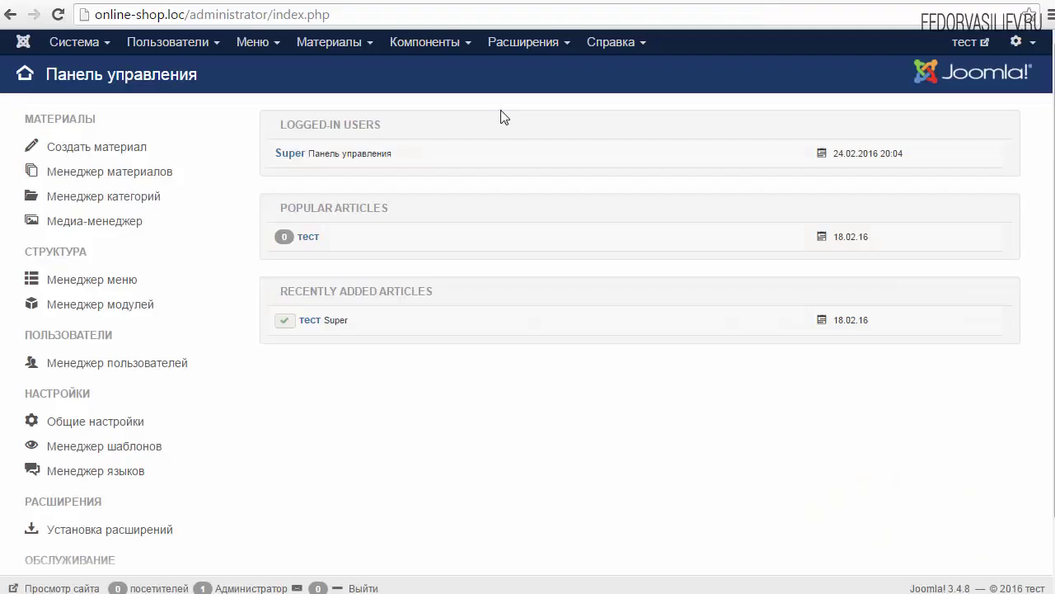
left_click(429, 43)
mouse_move(429, 80)
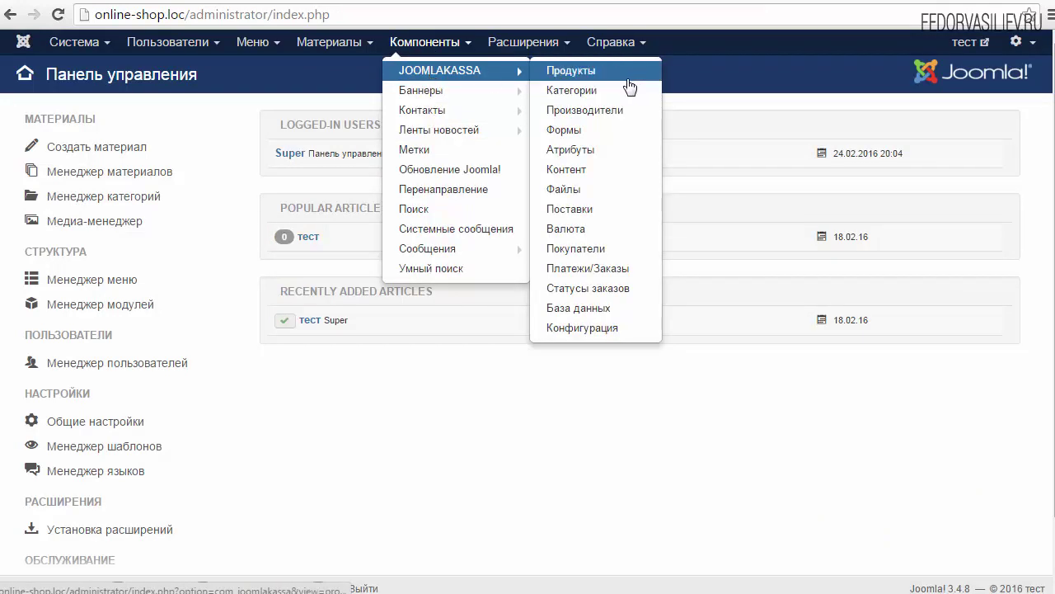
left_click(560, 241)
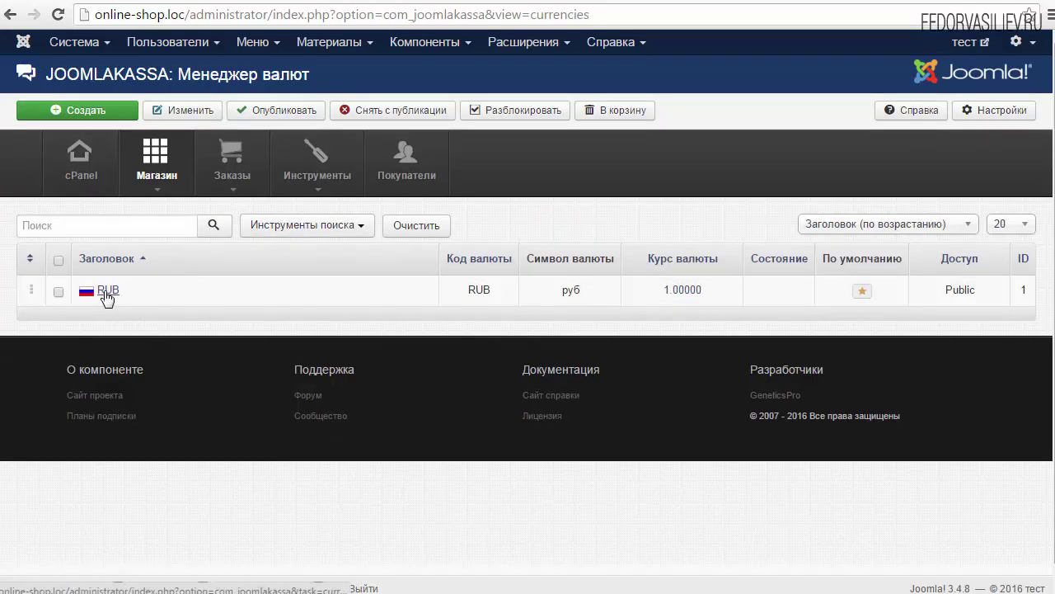
Step: Start a new currency titled Гривны with the currency code UAH
left_click(104, 116)
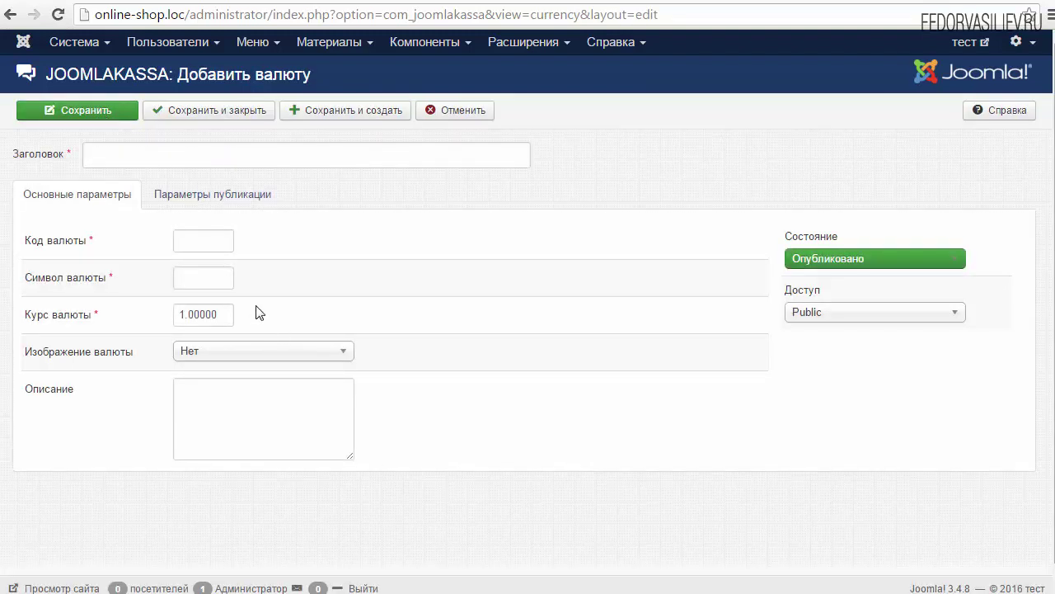
right_click(133, 156)
left_click(172, 252)
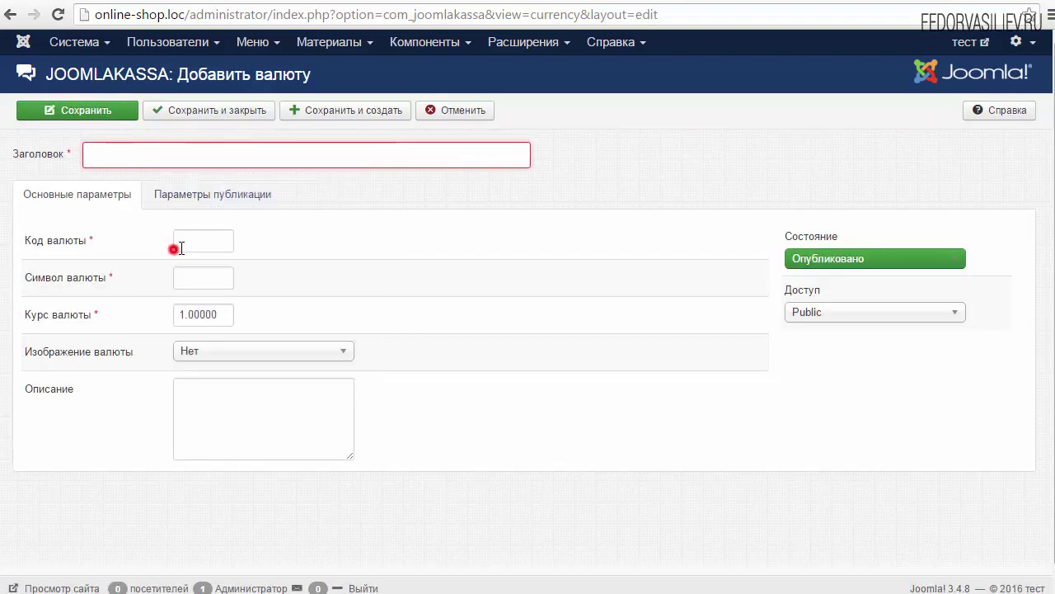
left_click(189, 236)
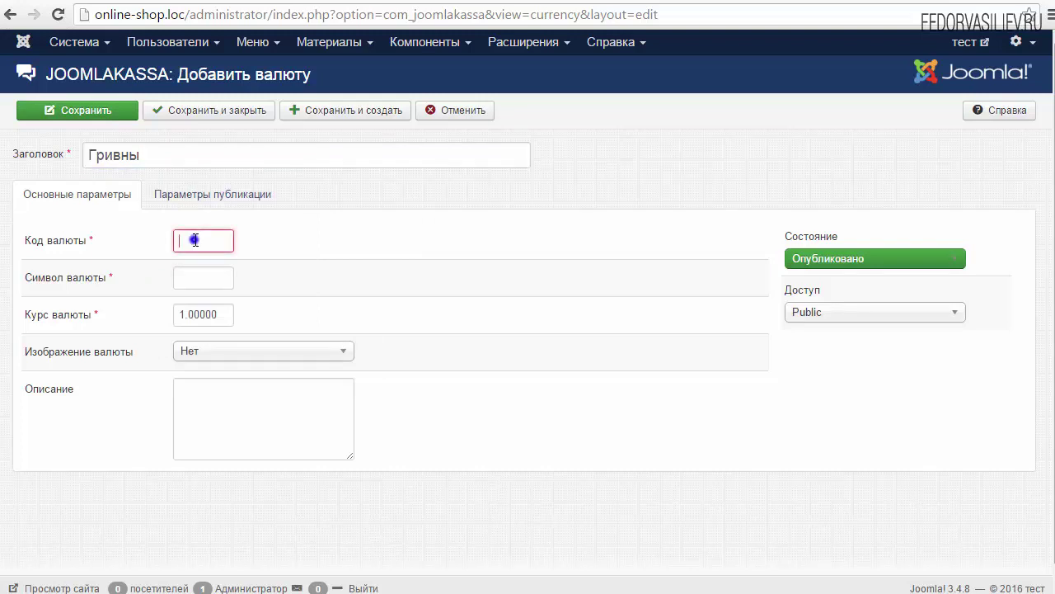
right_click(189, 236)
left_click(240, 334)
Step: Set the currency symbol to грн., keep the exchange rate at 1.00000, and save and close the new currency
right_click(189, 275)
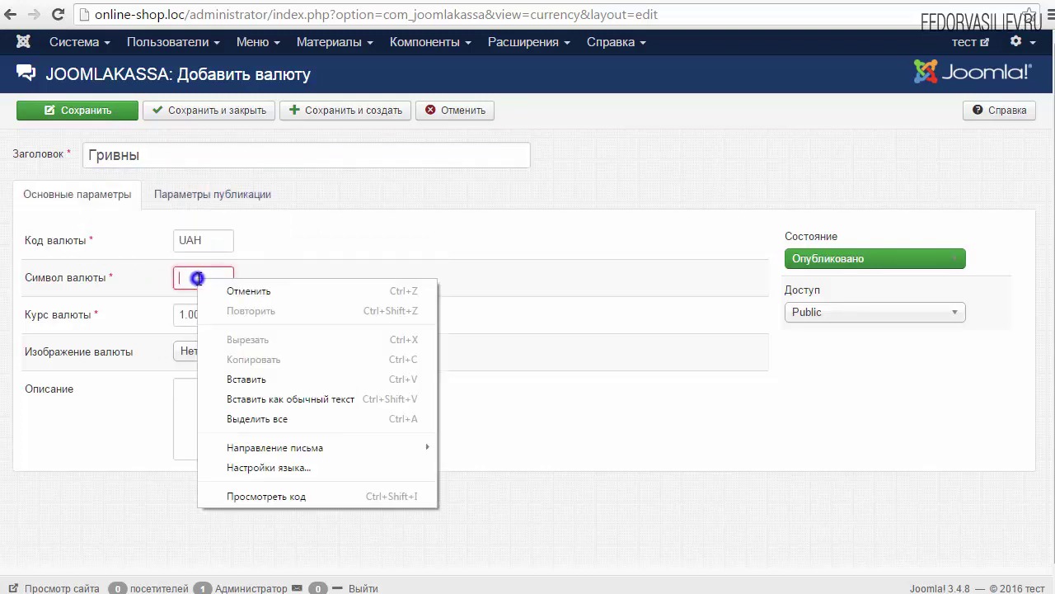
left_click(228, 376)
double_click(208, 277)
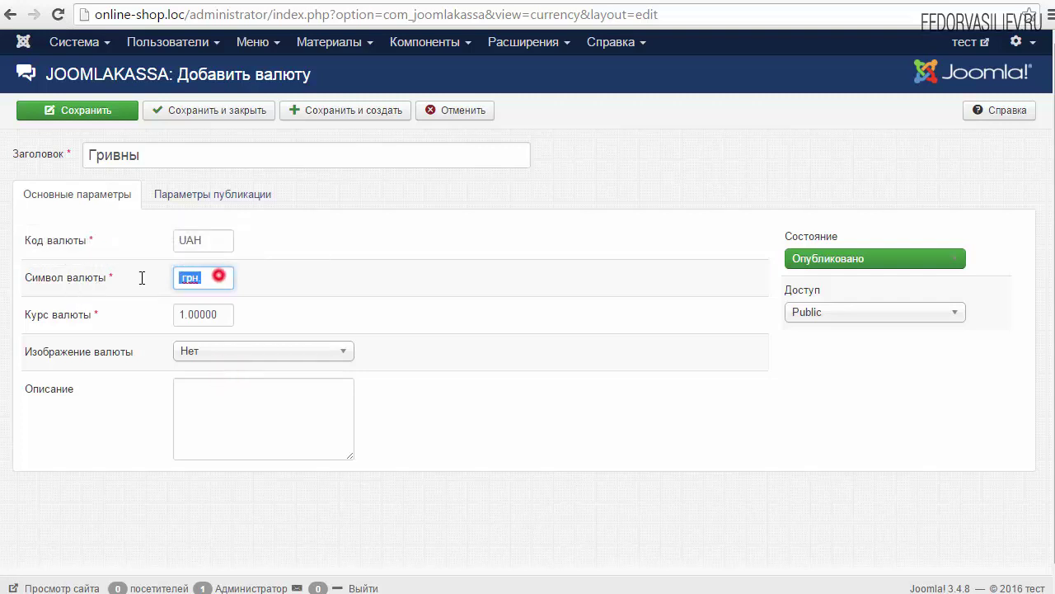
left_click(201, 280)
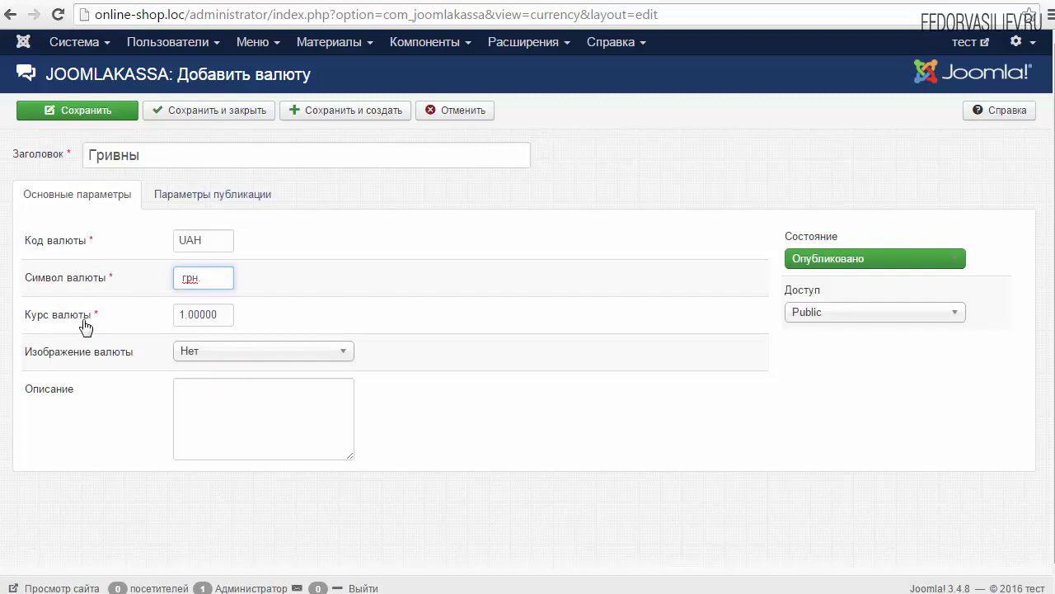
double_click(228, 316)
left_click(207, 311)
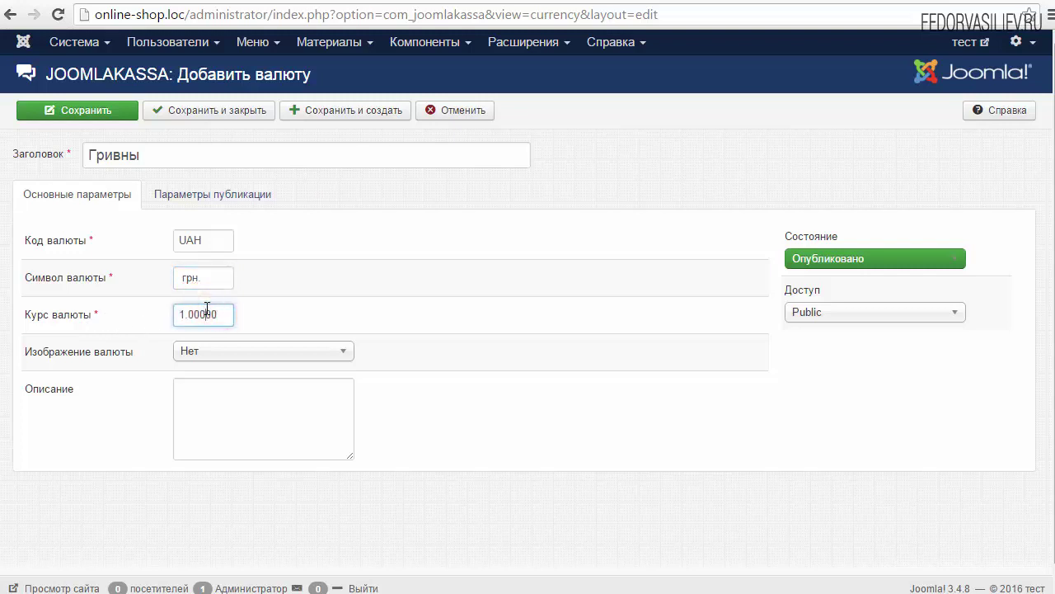
left_click(206, 110)
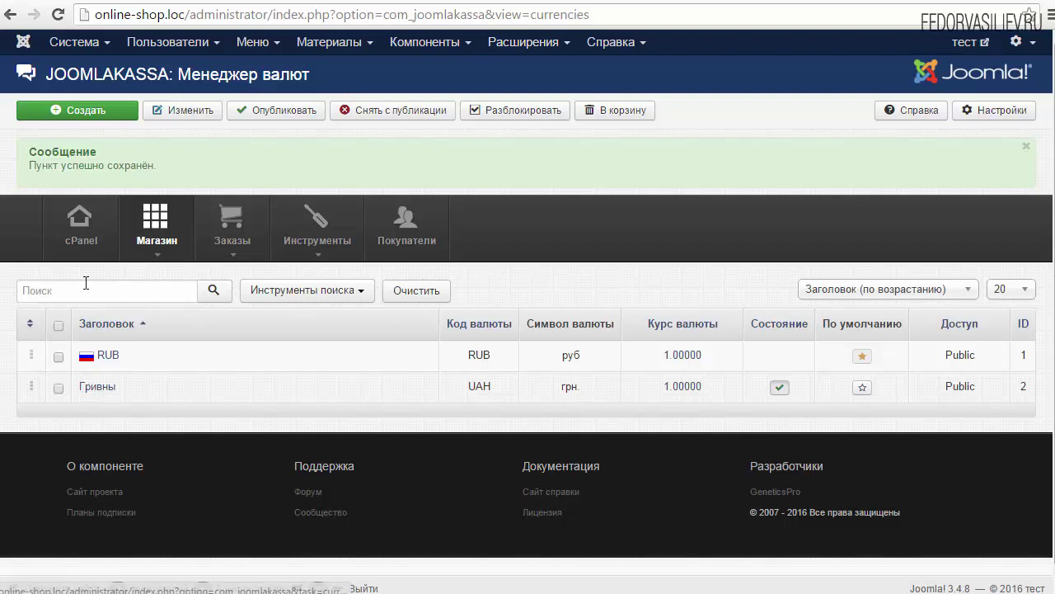
Step: Open the Гривны currency to check its exchange rate, and close it without changes
left_click(98, 390)
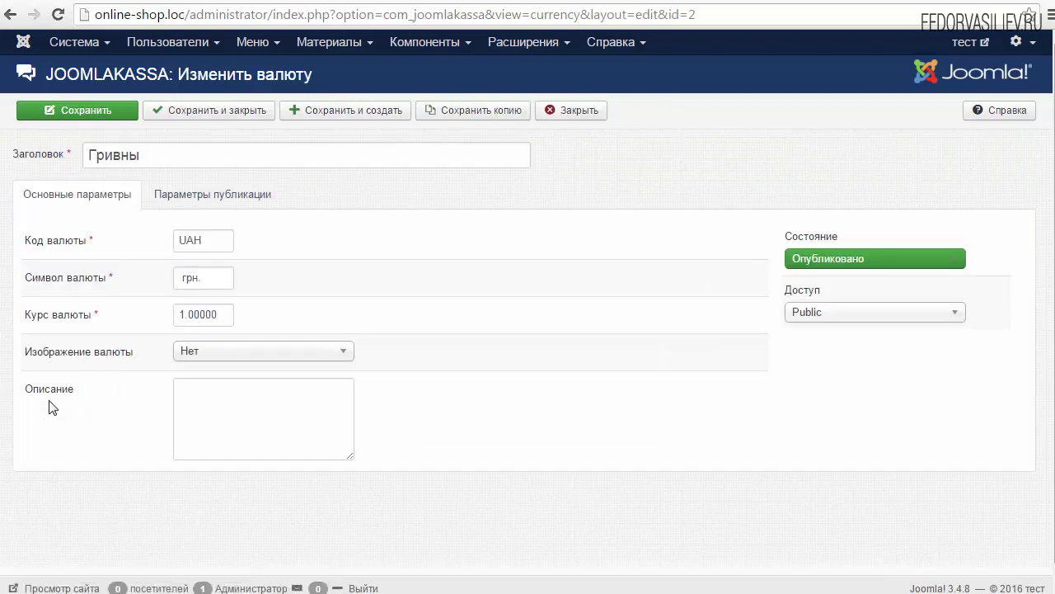
left_click_drag(227, 314, 158, 320)
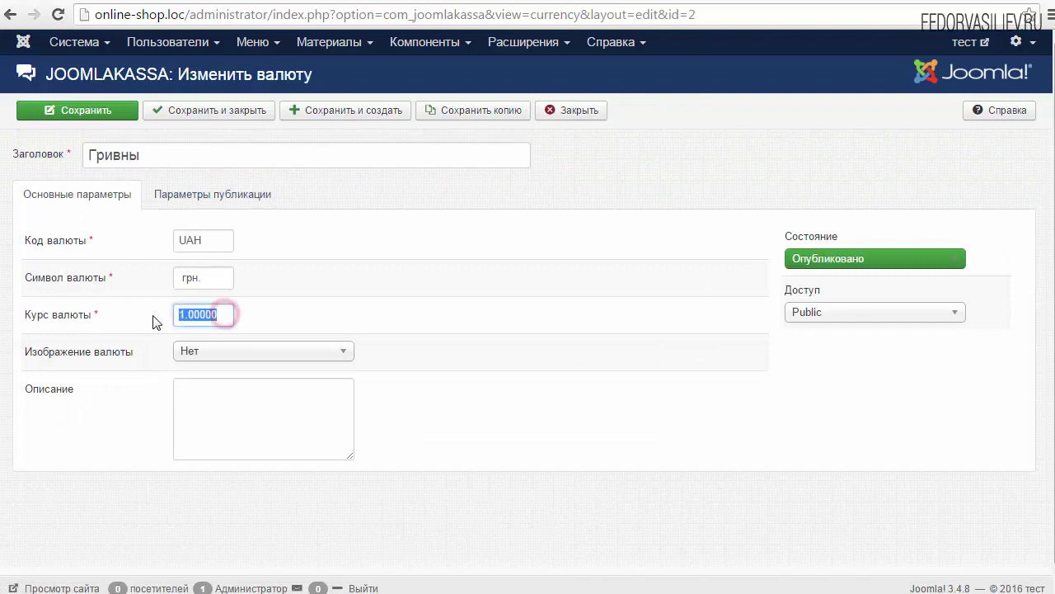
left_click(267, 305)
left_click(580, 112)
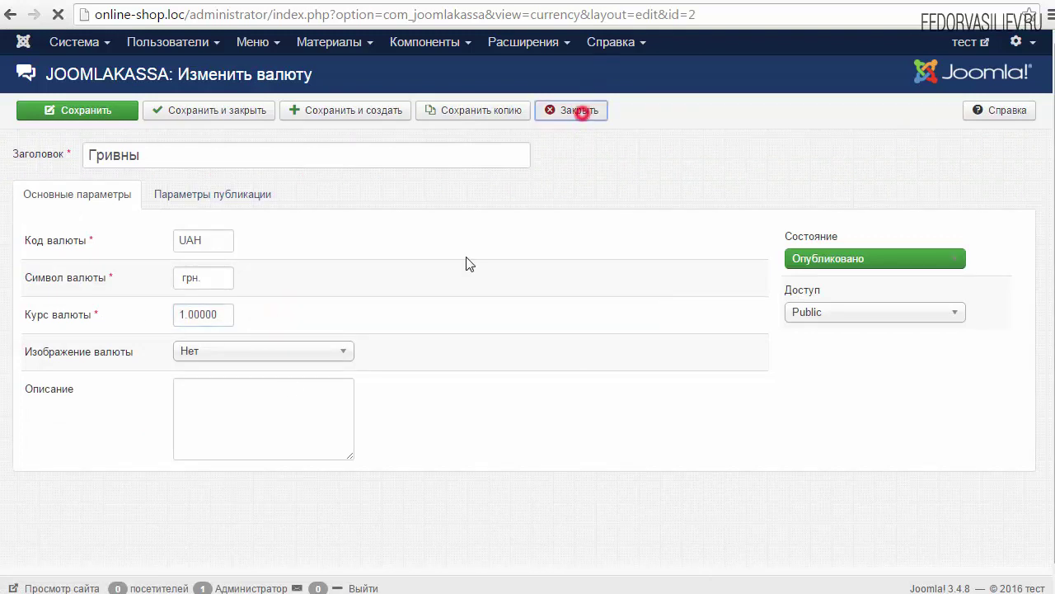
Step: Install the package plg_jkcurrencies_cbrdaily_1.2.zip through the extension manager and read the plugin summary shown after installation
left_click(524, 41)
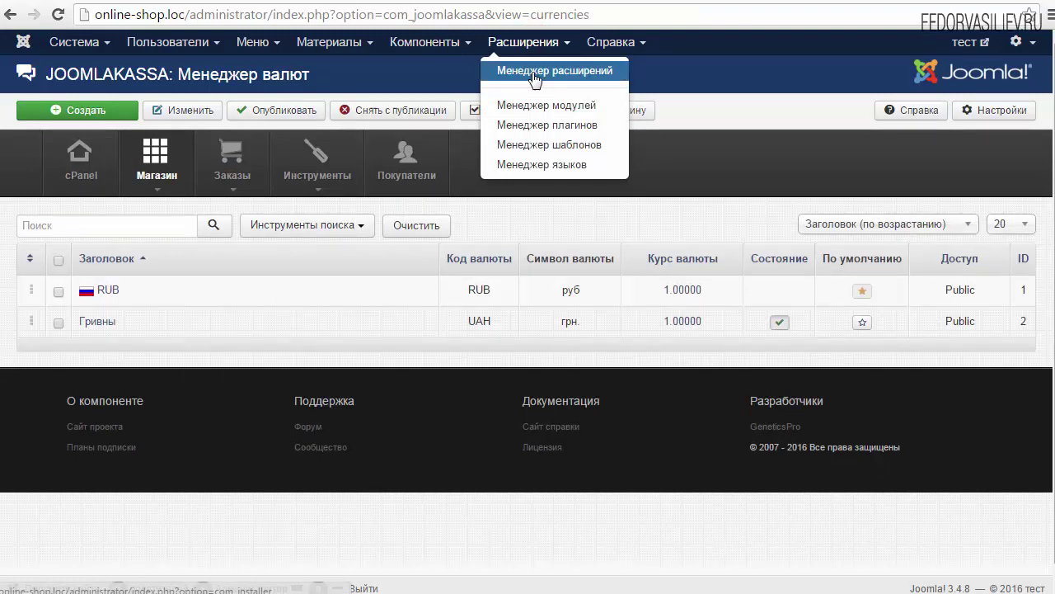
left_click(534, 74)
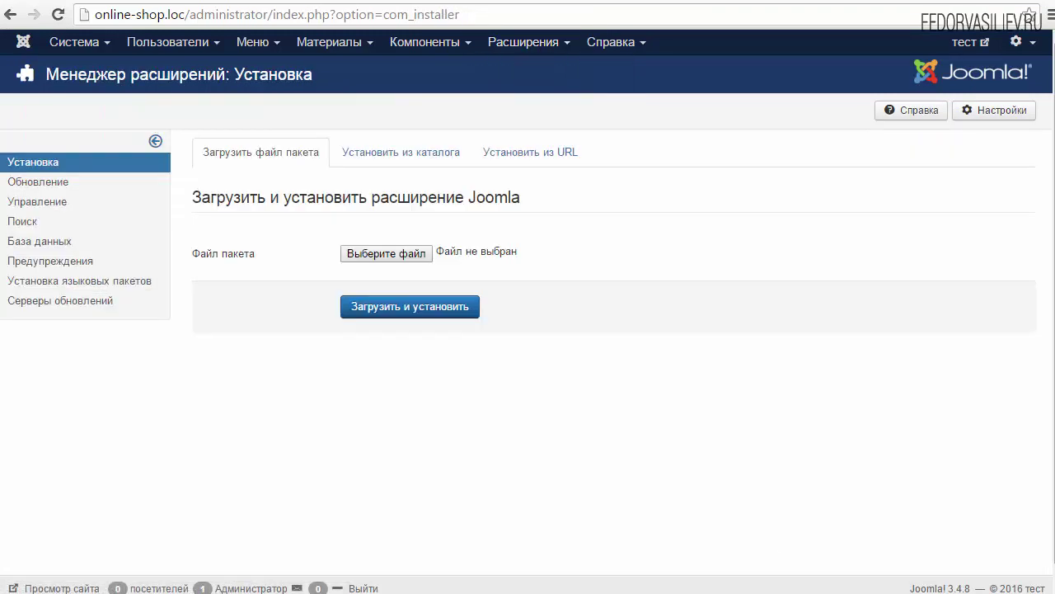
key("alt+Tab")
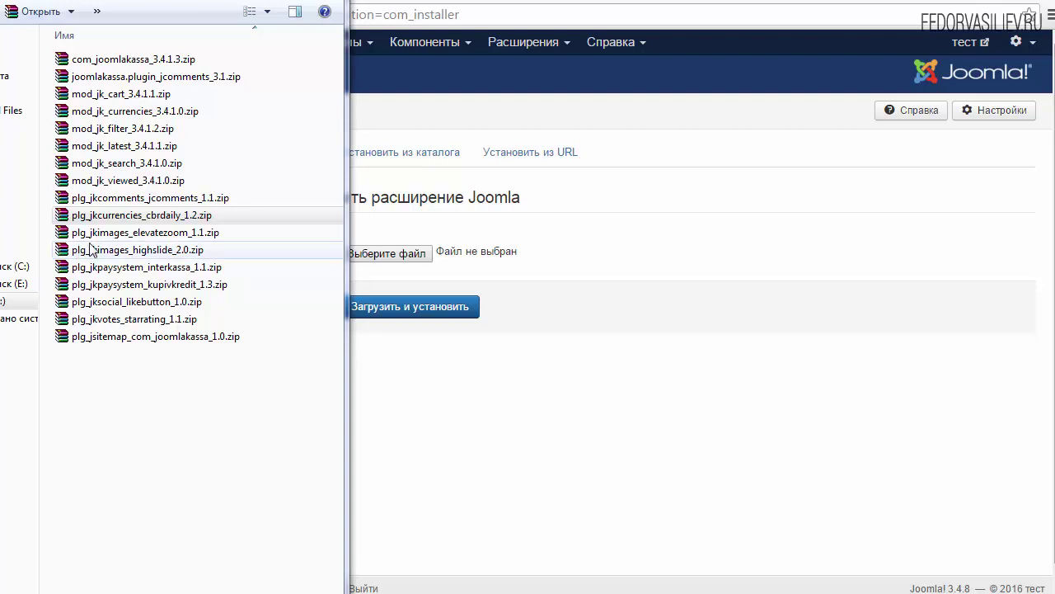
left_click(108, 234)
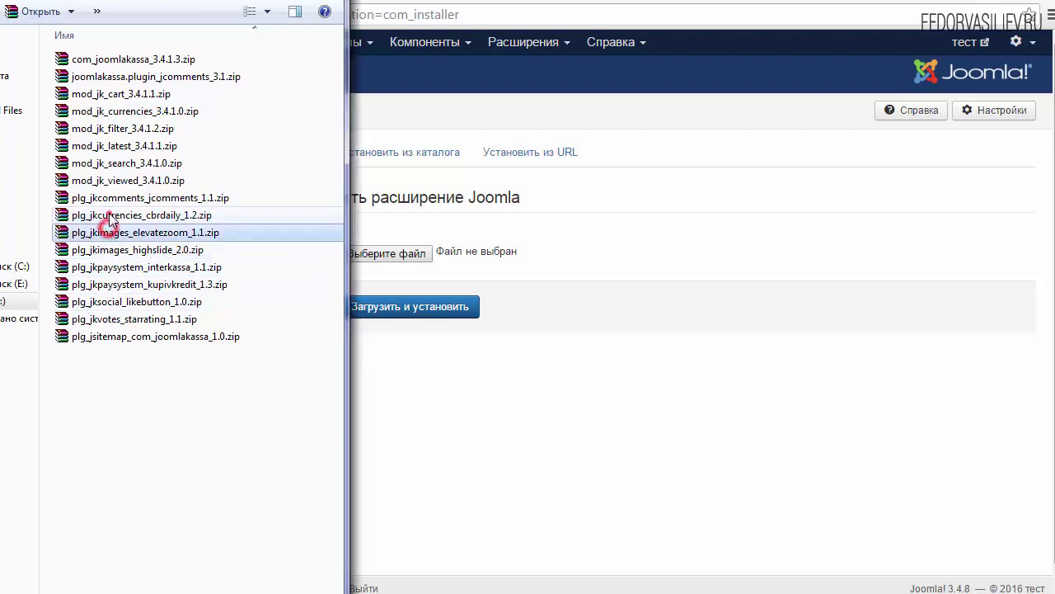
left_click(157, 221)
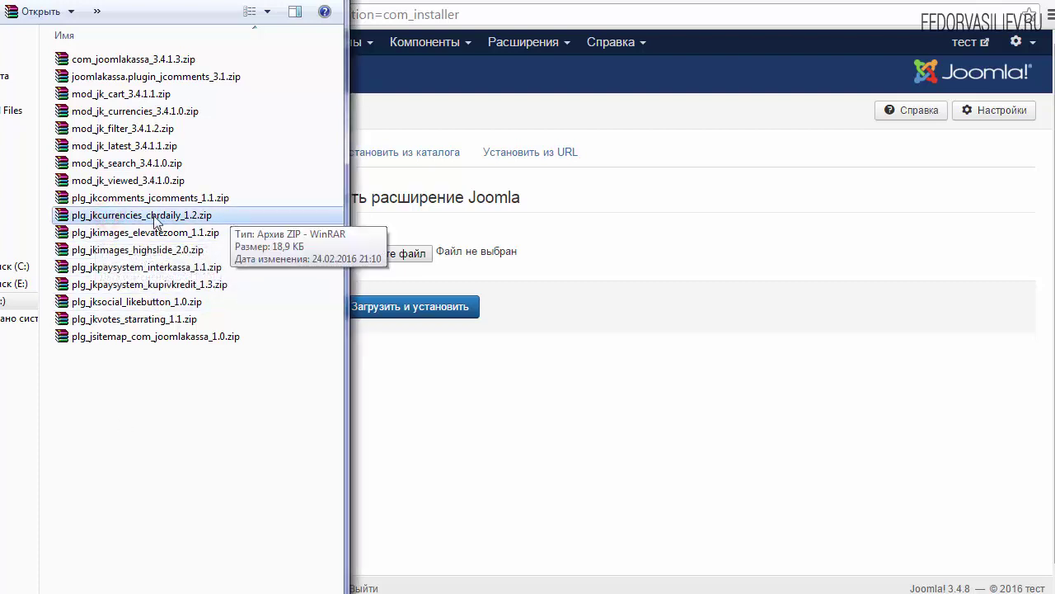
left_click_drag(124, 216, 462, 258)
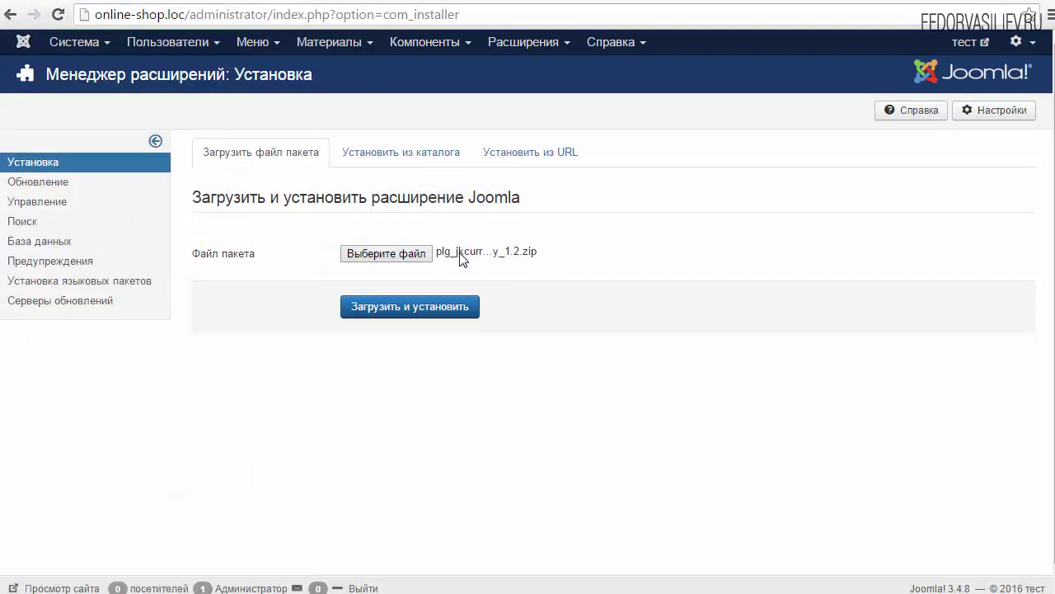
left_click(426, 314)
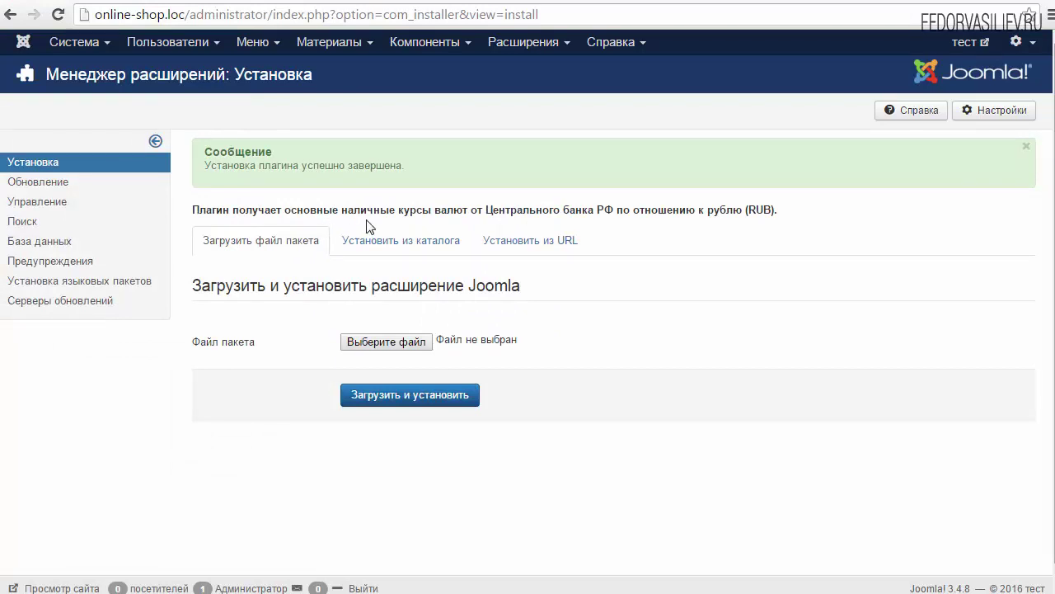
left_click_drag(498, 209, 602, 210)
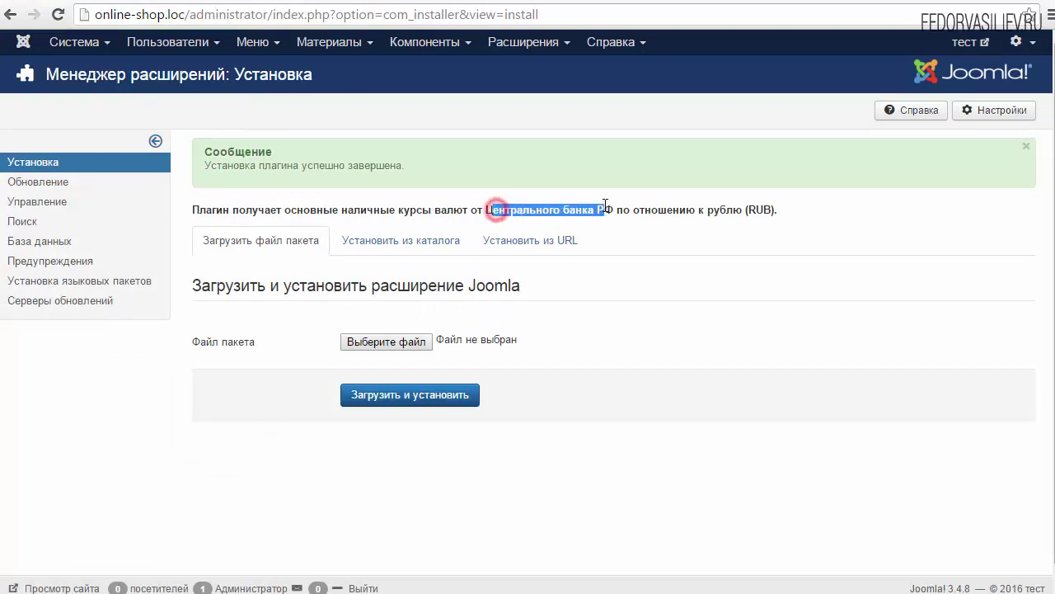
left_click(600, 210)
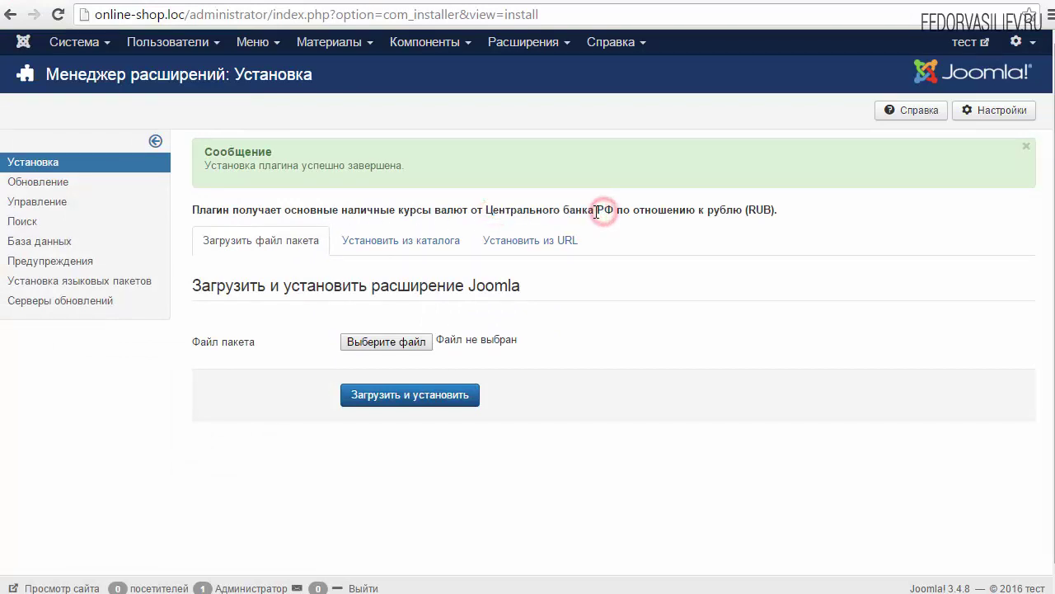
left_click_drag(701, 210, 777, 210)
left_click(707, 209)
Step: Sort the plugin manager's list by ID in descending order and open the JoomlaKassa Currencies - CBRDaily plugin
left_click(504, 45)
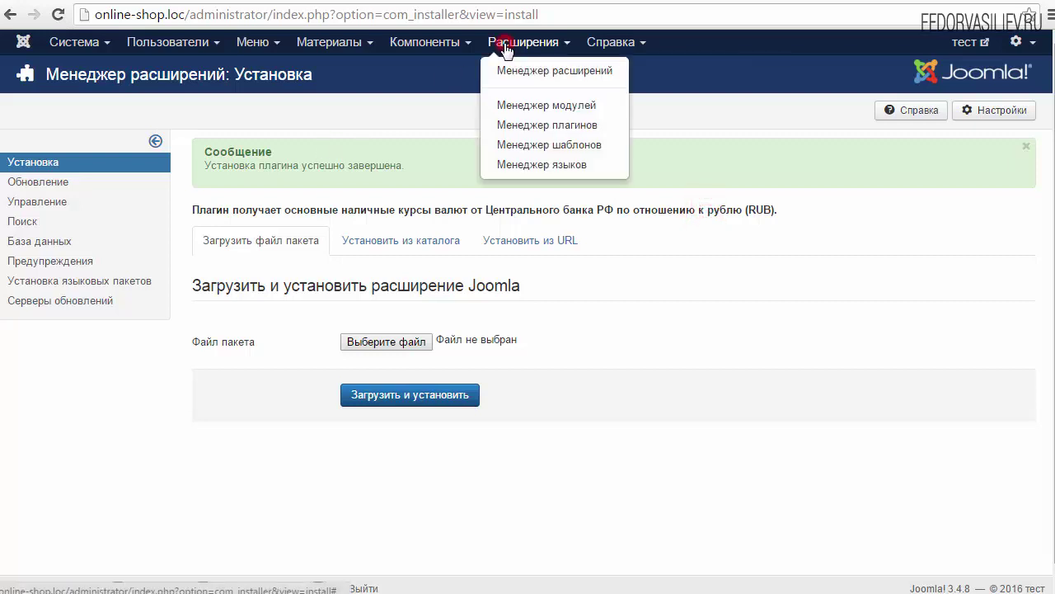
left_click(548, 125)
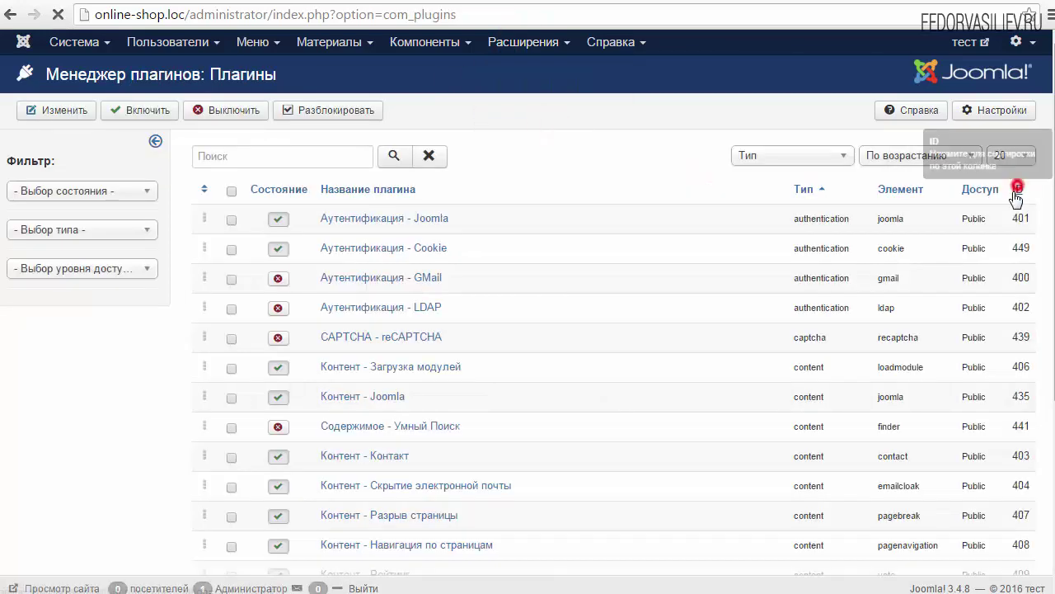
left_click(1016, 189)
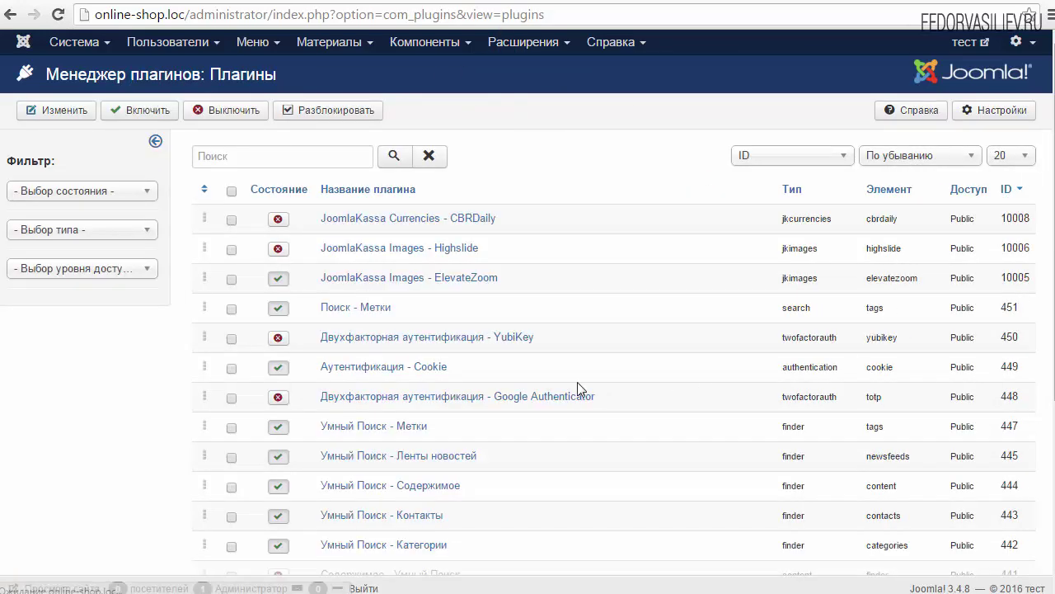
left_click(450, 218)
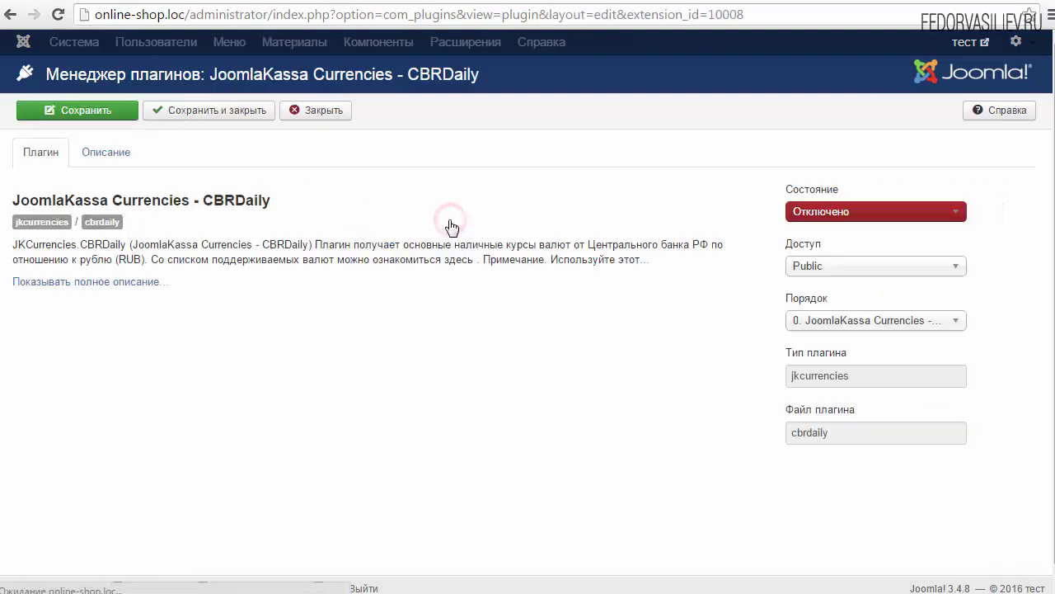
Step: Set the state of the JoomlaKassa Currencies - CBRDaily plugin to Включено and save it
left_click(848, 214)
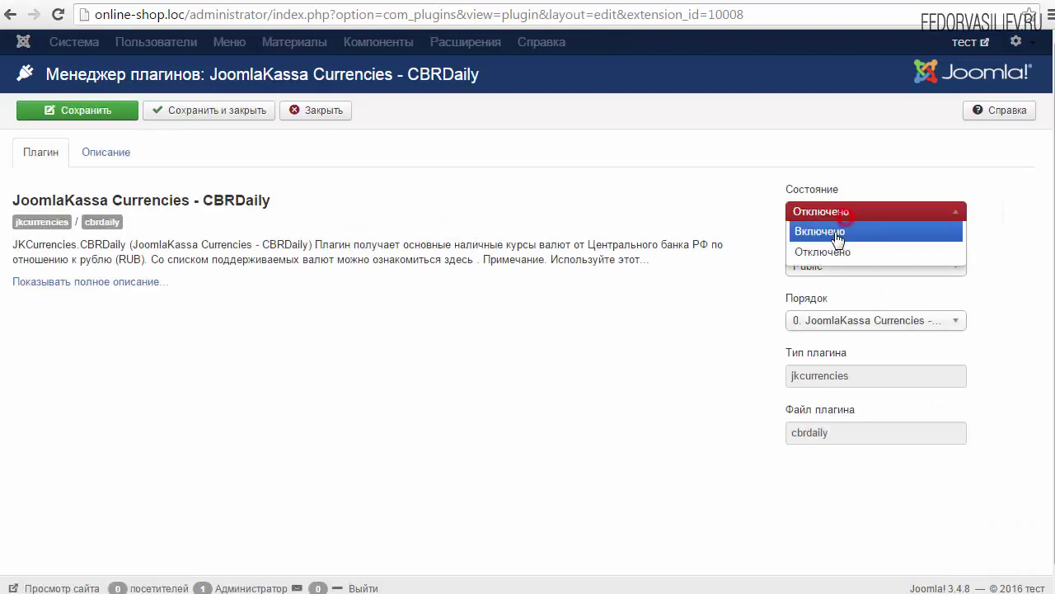
left_click(832, 229)
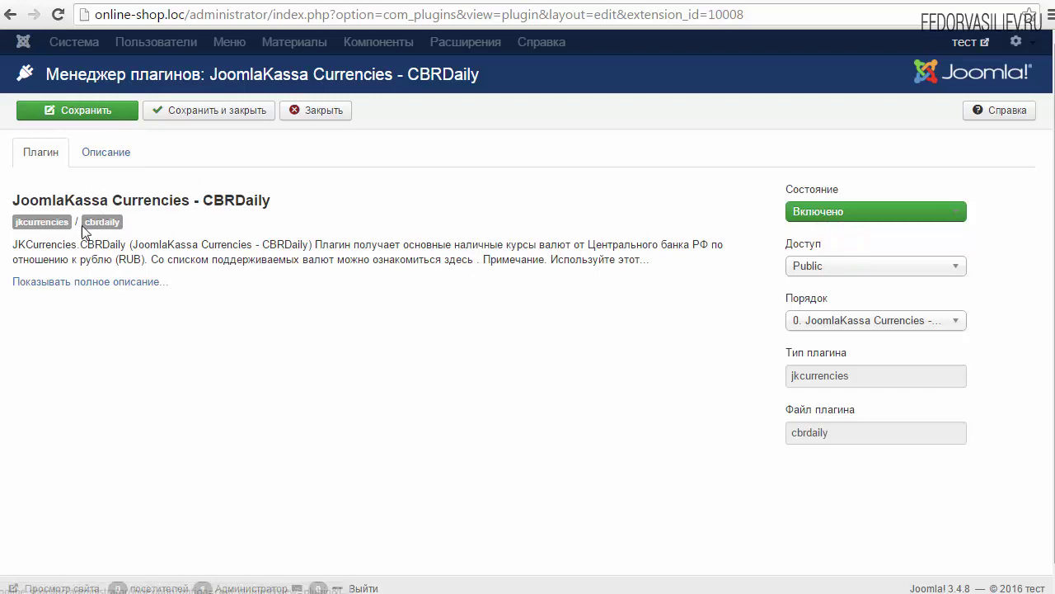
left_click_drag(480, 246, 193, 246)
left_click(93, 113)
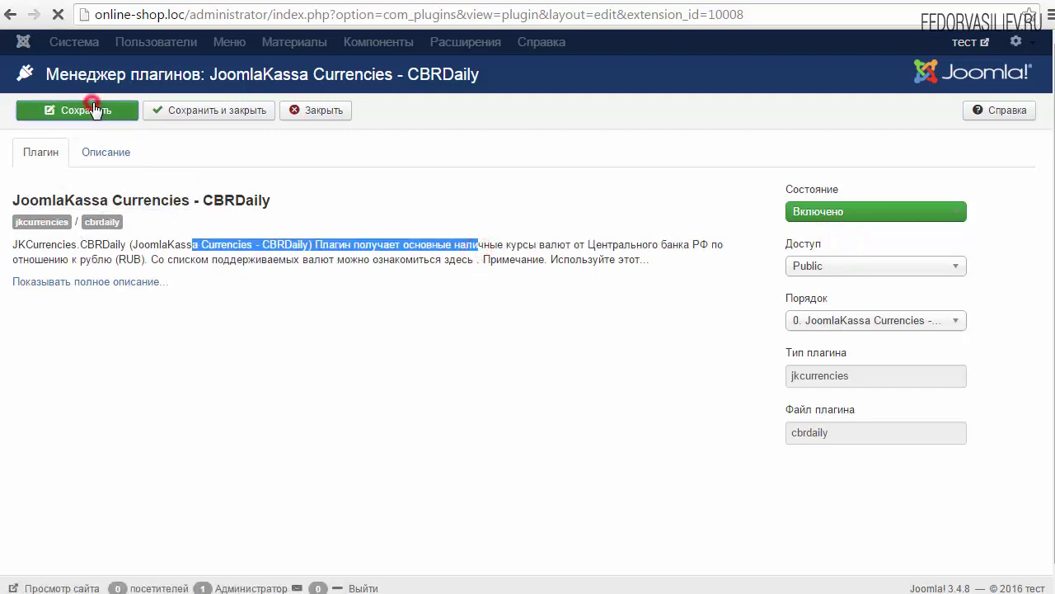
Step: Read the CBRDaily plugin's full description and open its linked list of supported currencies on cbr.ru
left_click(104, 219)
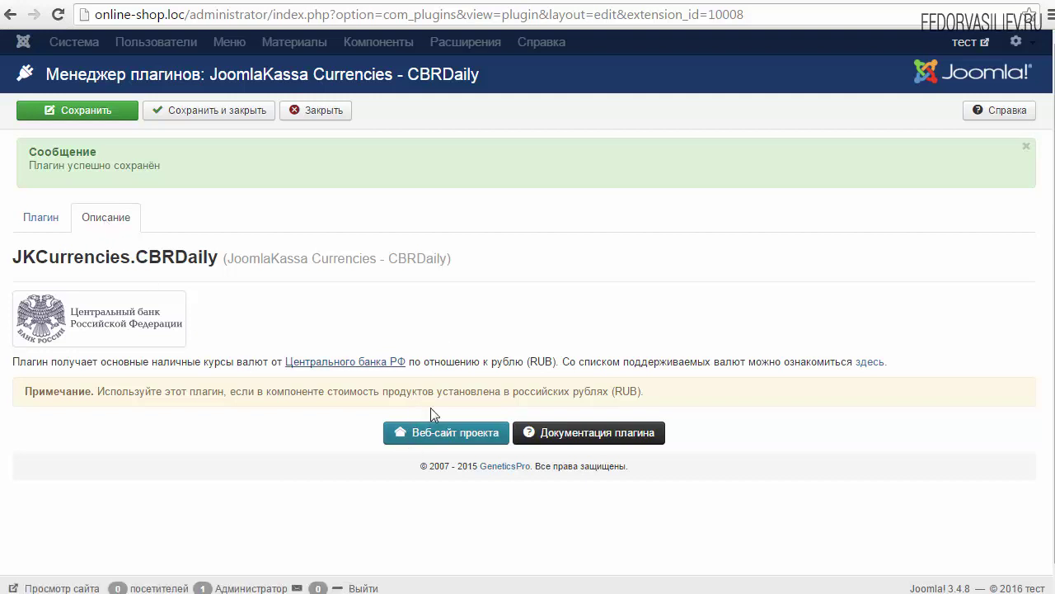
double_click(631, 359)
left_click(752, 359)
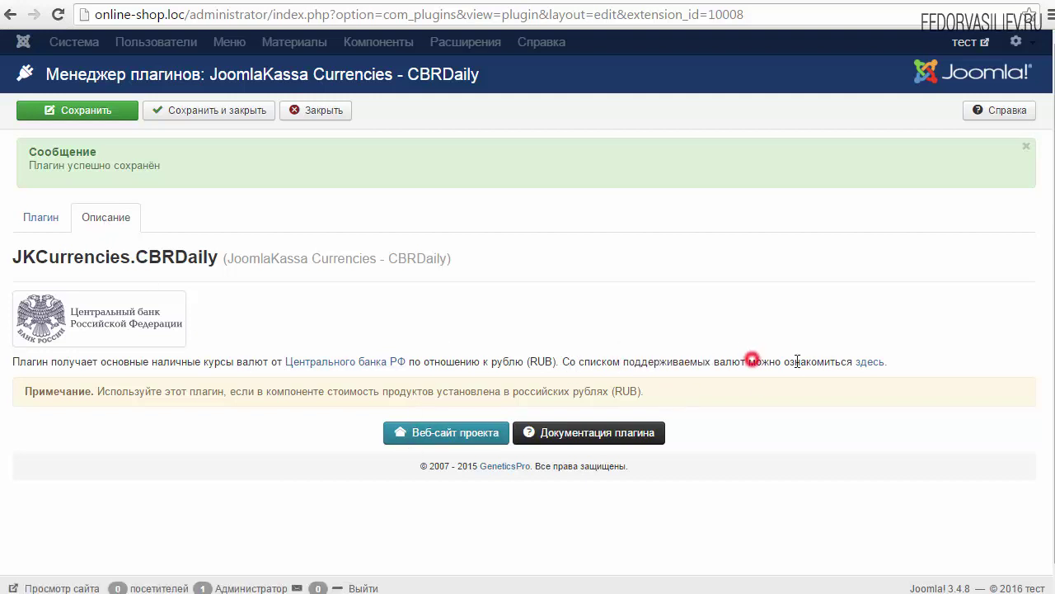
left_click(867, 363)
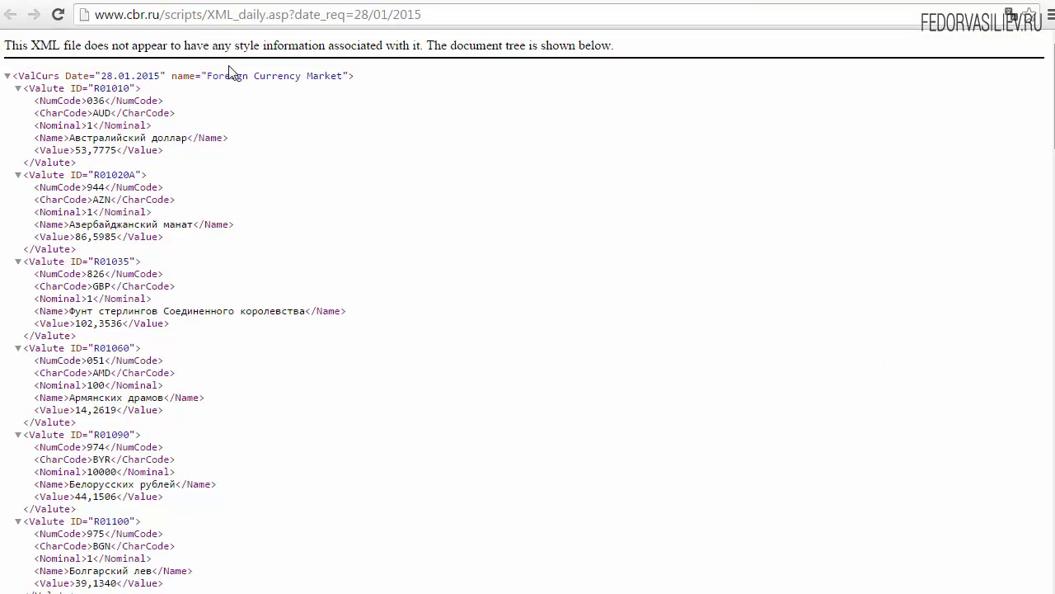
left_click(163, 15)
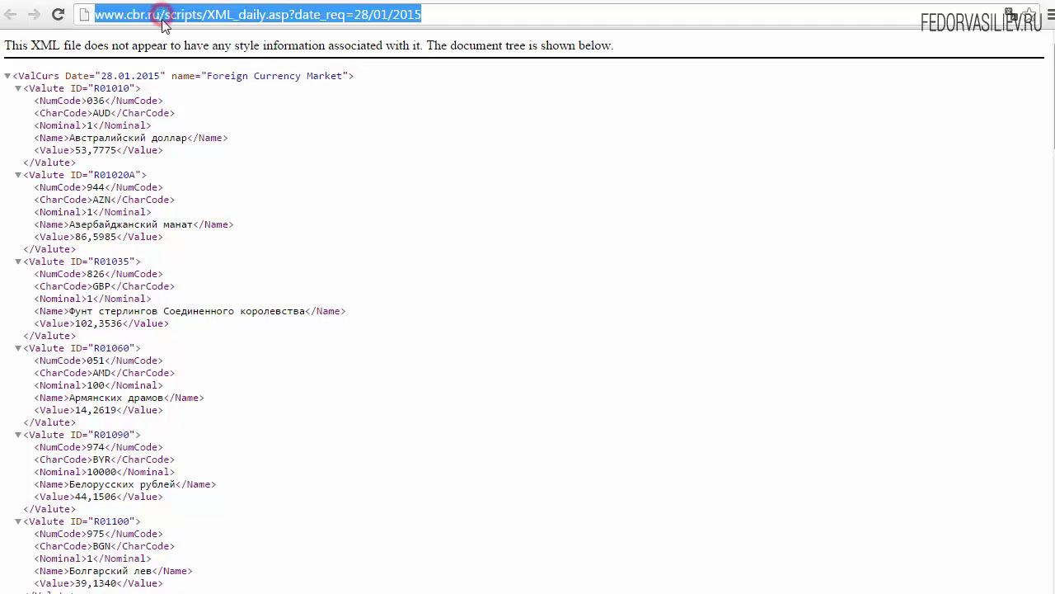
left_click(128, 144)
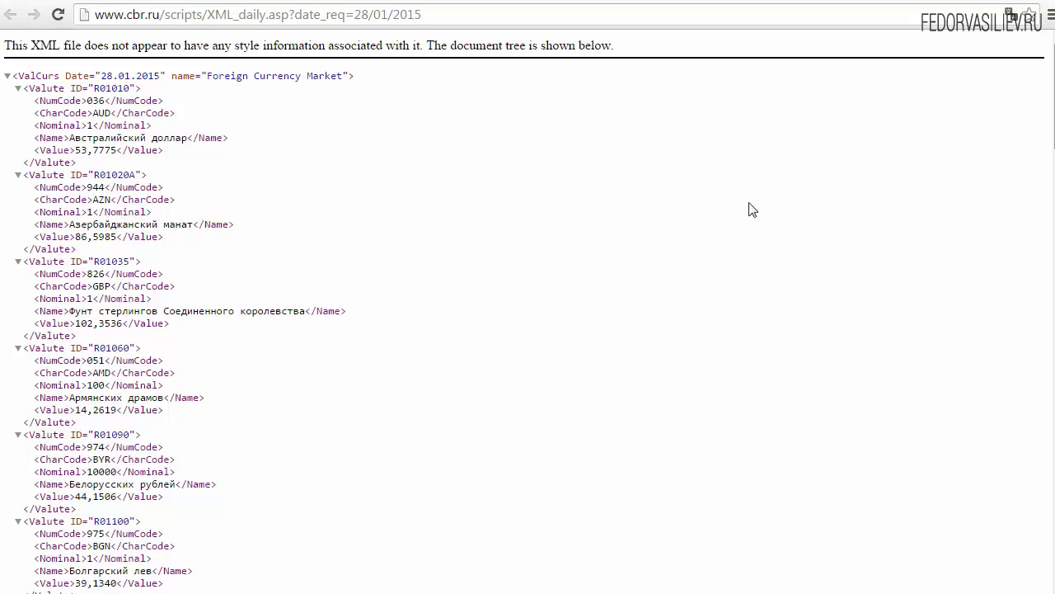
Step: Change the requested date in the cbr.ru XML address to 24/02/2016 and load the exchange rates for it
left_click(358, 14)
left_click(356, 15)
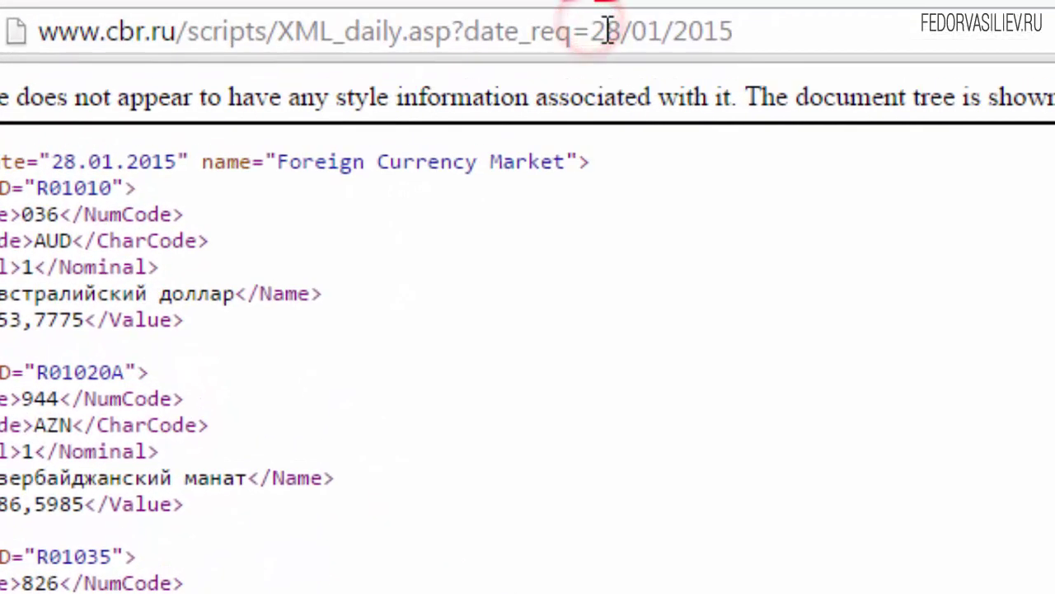
double_click(618, 29)
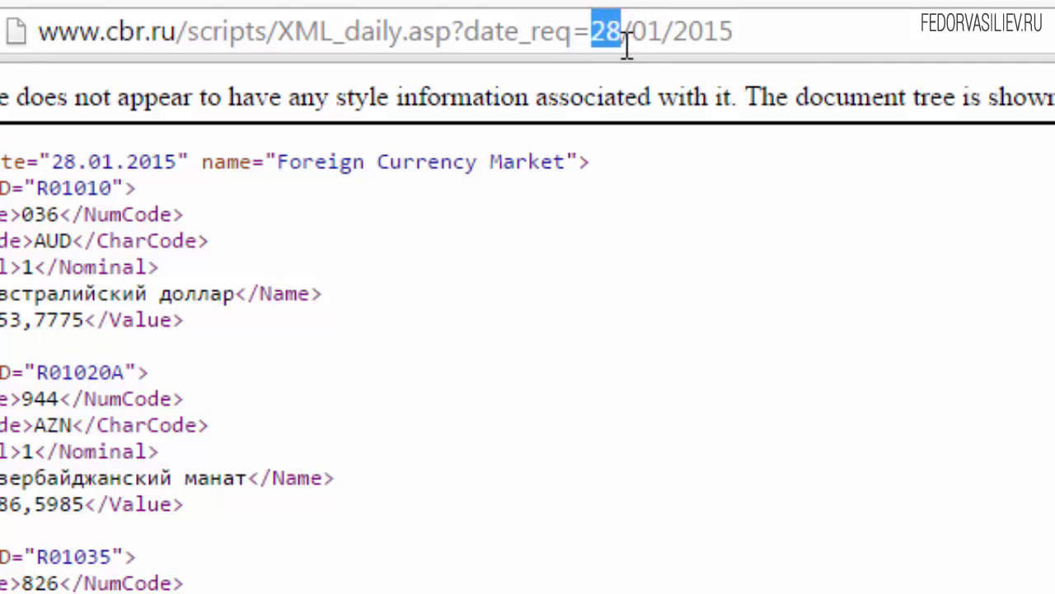
type("24")
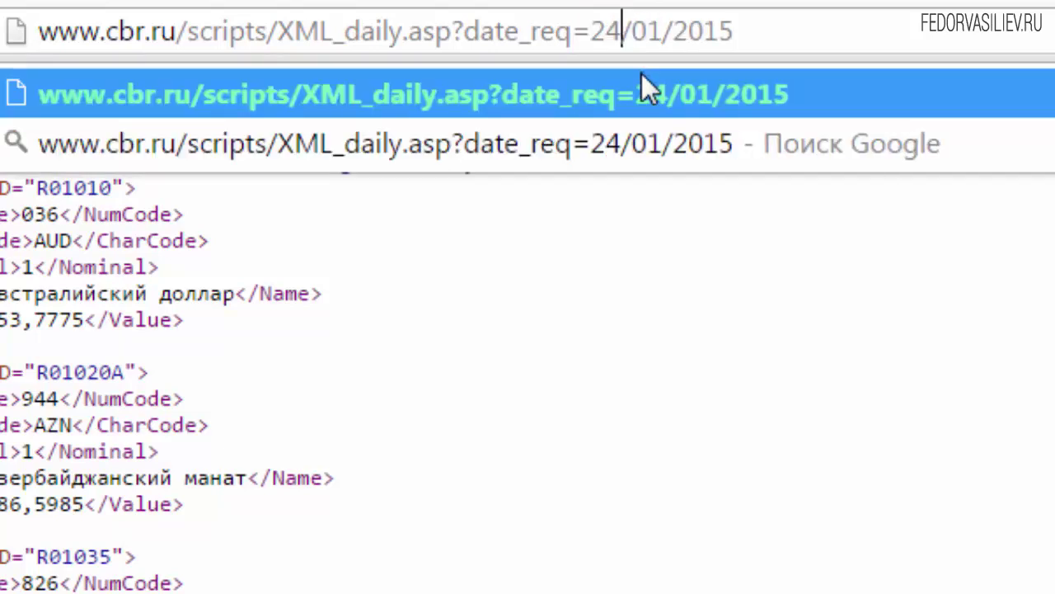
left_click_drag(664, 31, 634, 36)
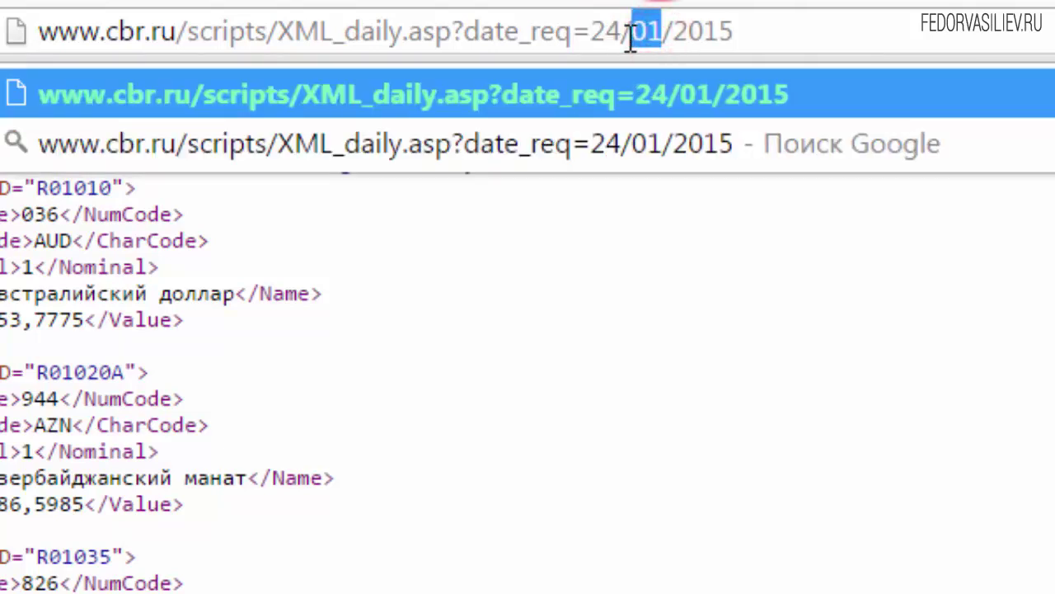
type("0")
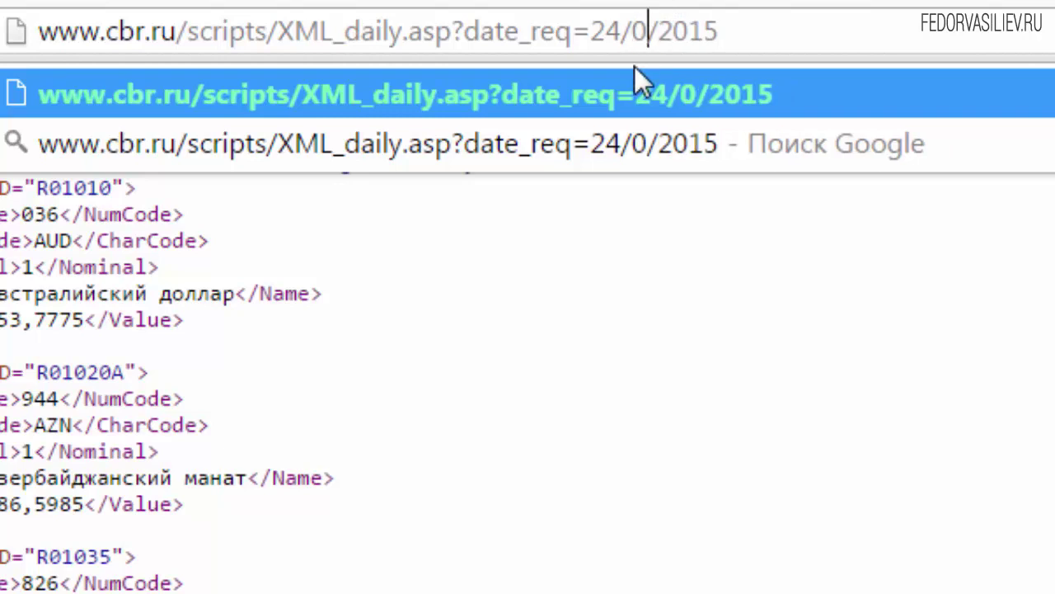
type("2")
left_click_drag(730, 32, 723, 31)
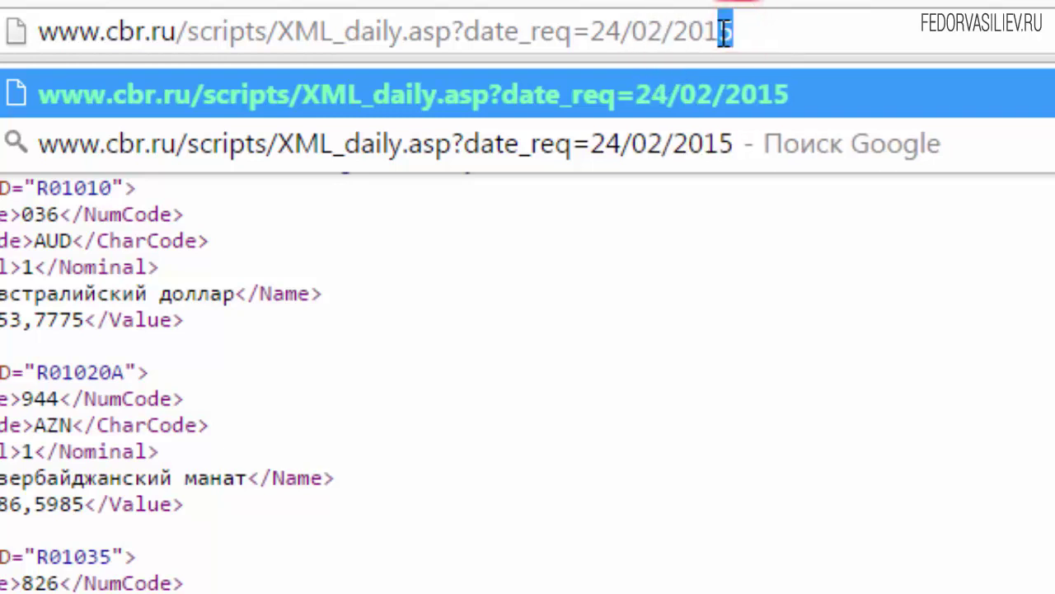
type("6")
key("Return")
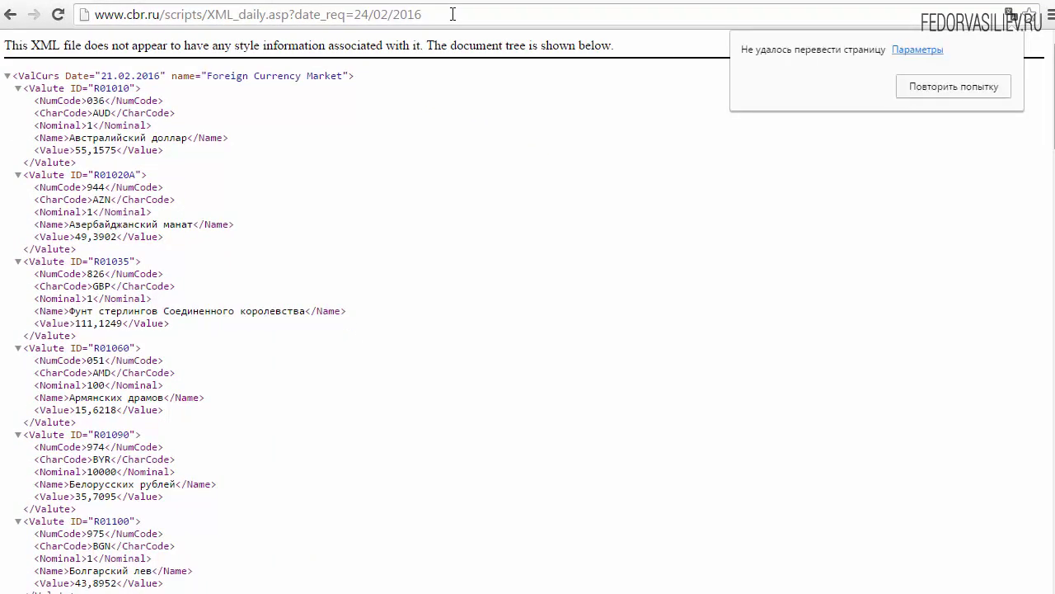
Step: Find the UAH entry (Украинских гривен) in the XML rate list and examine its name and ruble value
scroll(70, 553, "down", 20)
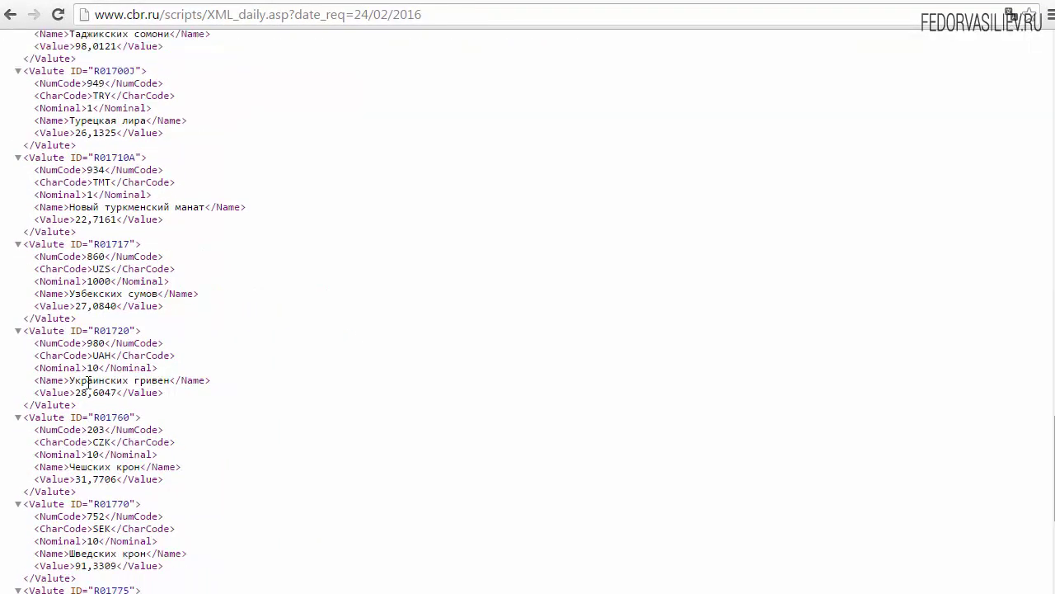
left_click_drag(33, 330, 199, 406)
left_click(167, 384)
left_click_drag(75, 380, 169, 380)
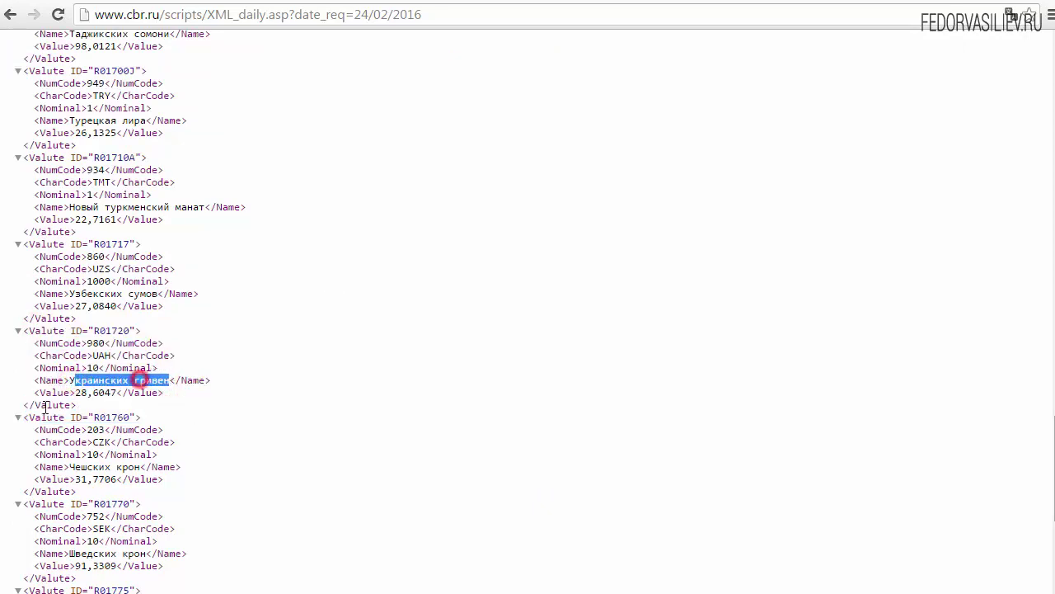
left_click(33, 392)
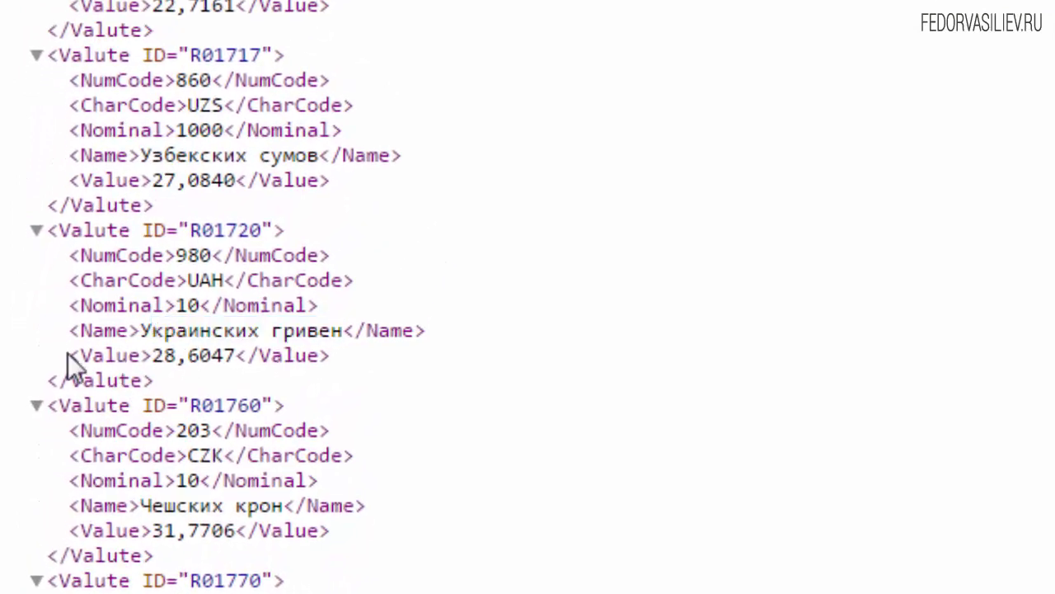
left_click_drag(66, 354, 343, 357)
left_click(238, 363)
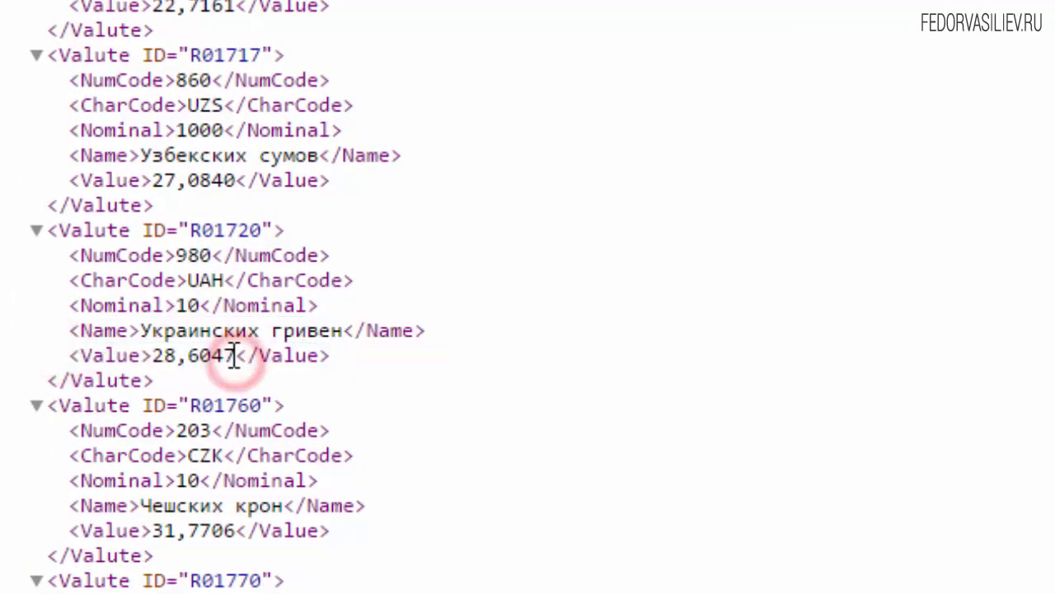
left_click_drag(236, 356, 151, 360)
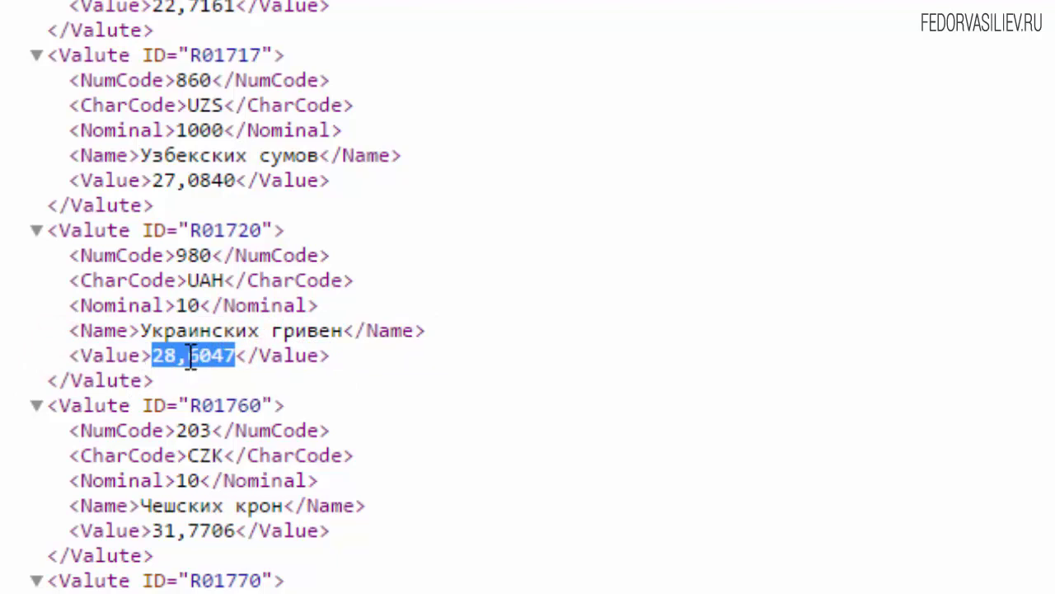
left_click_drag(360, 329, 141, 328)
left_click(163, 357)
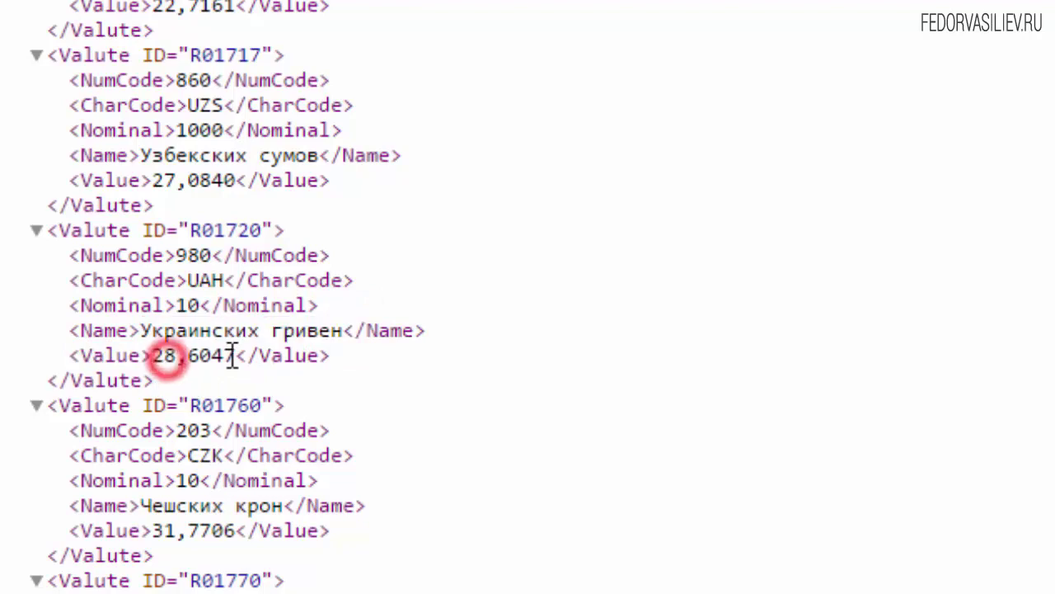
left_click_drag(238, 355, 165, 357)
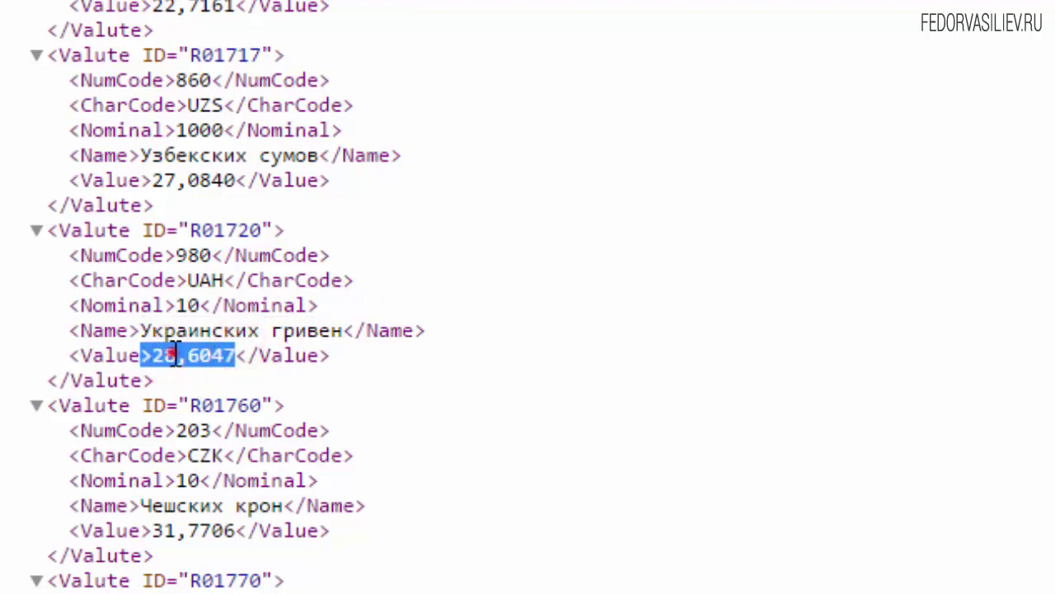
Step: Copy the ruble value 28,6047 of the UAH entry in the XML rate list
left_click(160, 357)
left_click_drag(239, 353, 153, 356)
right_click(198, 356)
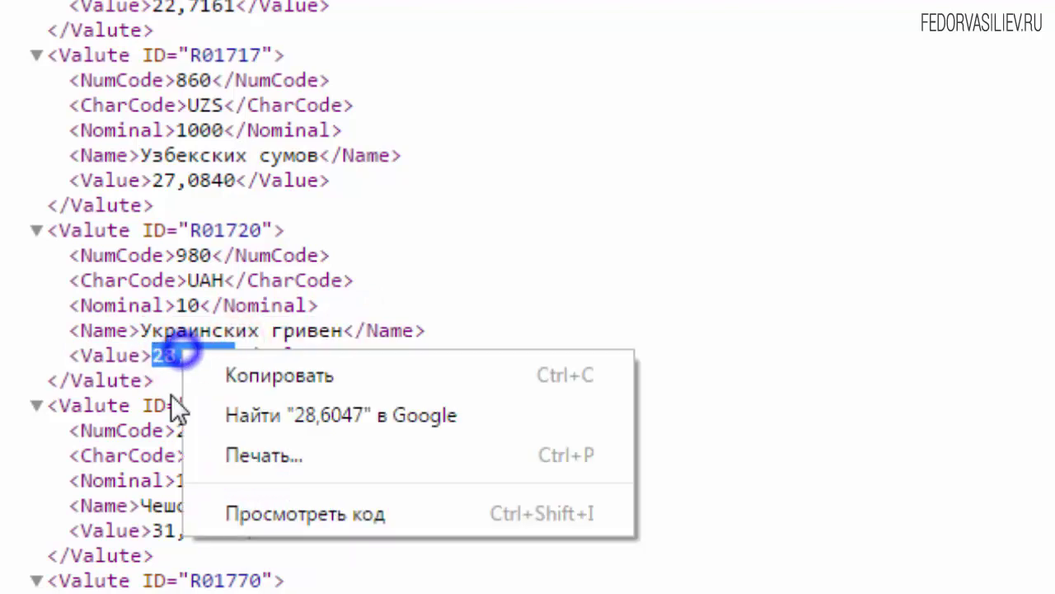
left_click(260, 371)
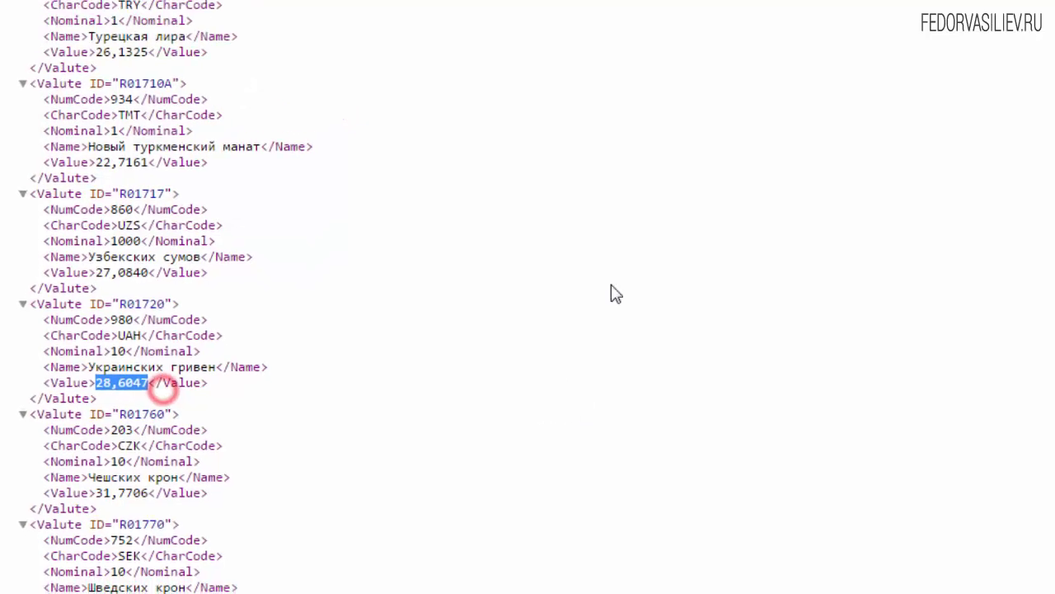
Step: Return to the Joomla admin, close the CBRDaily plugin and open the hryvnia entry in JoomlaKassa's currencies for editing
key("ctrl+Tab")
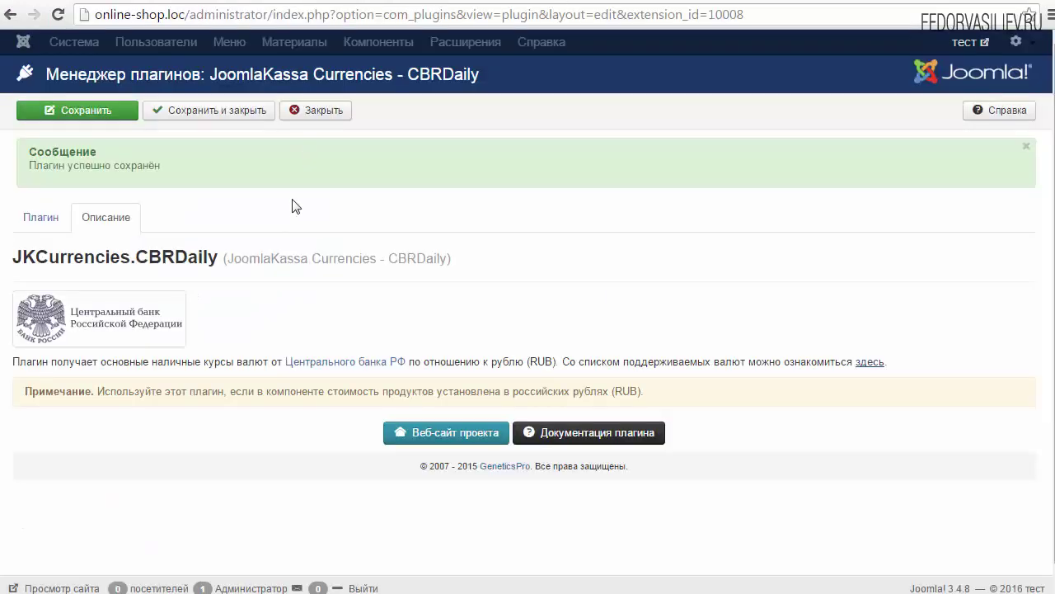
left_click(316, 109)
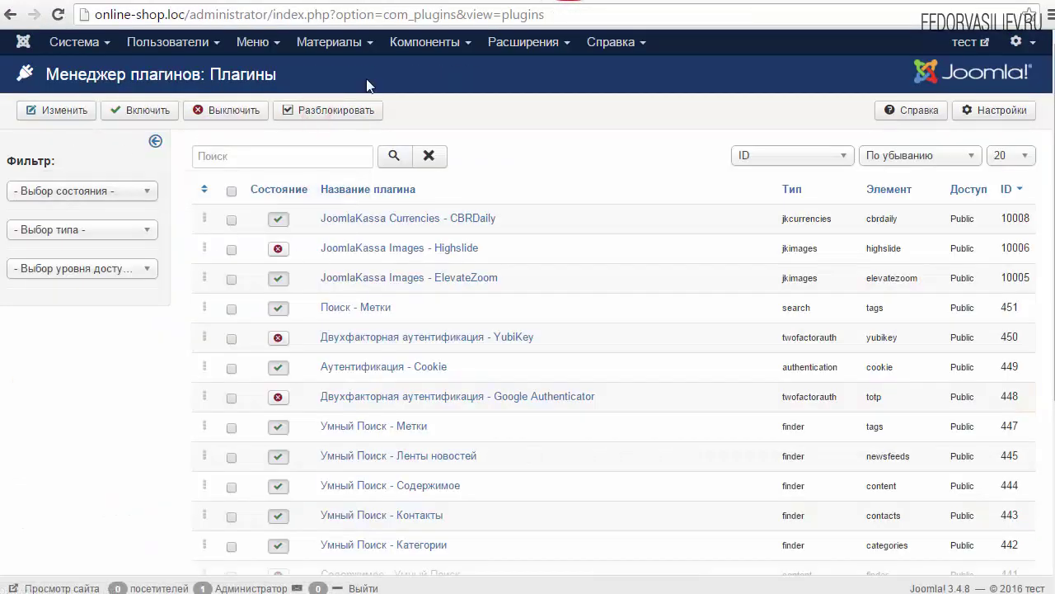
left_click(429, 43)
mouse_move(432, 71)
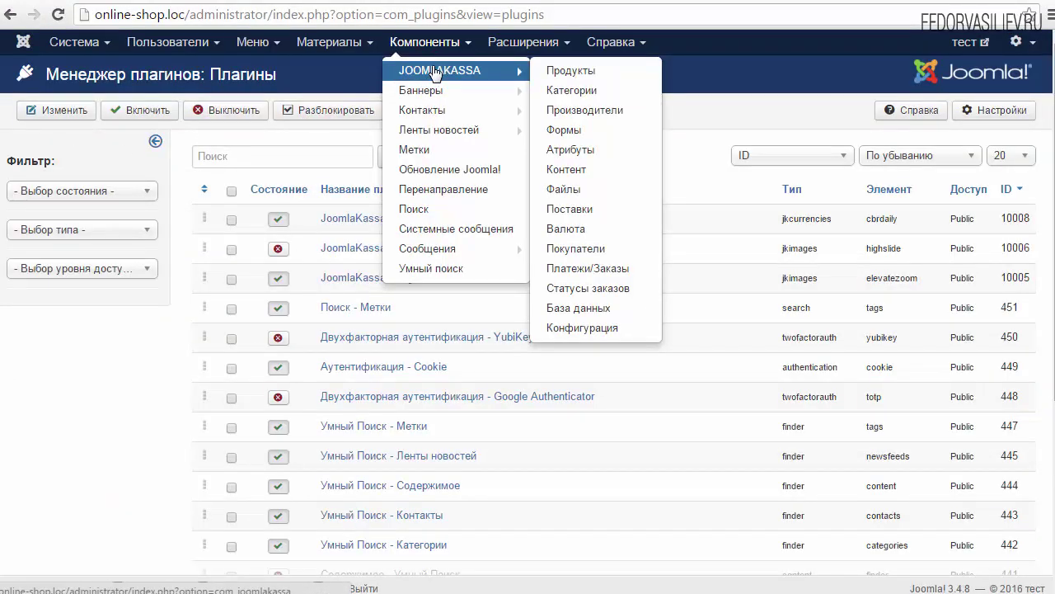
left_click(570, 229)
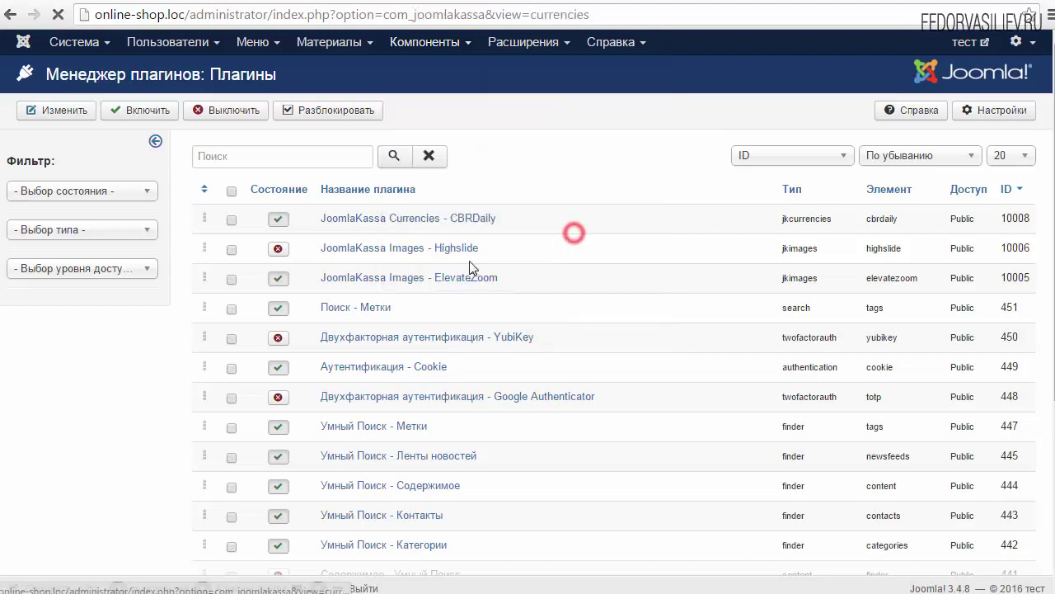
left_click(87, 323)
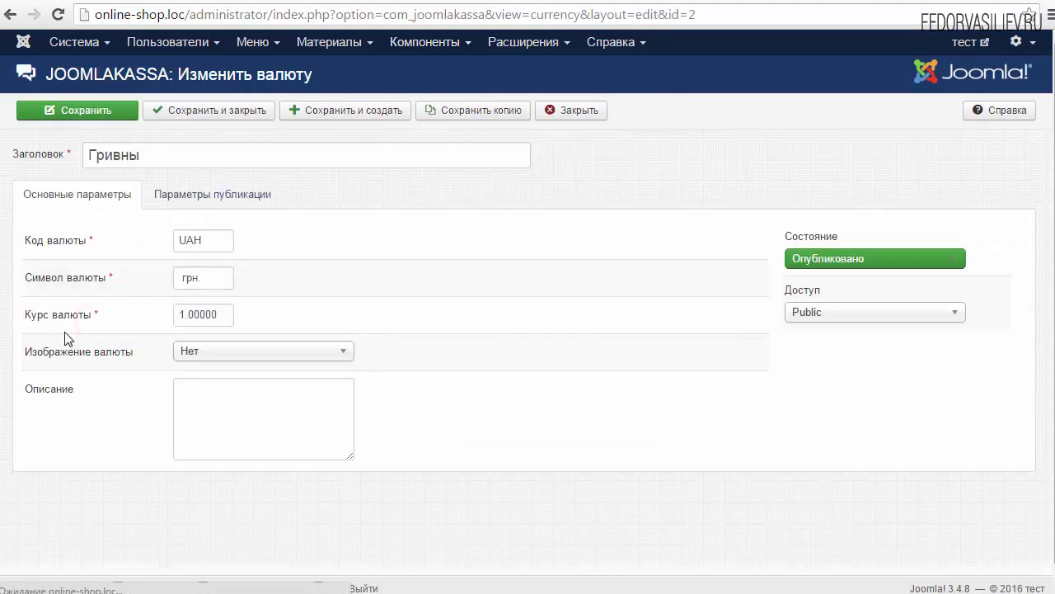
Step: Replace the hryvnia's exchange rate (Курс валюты) with the copied value 28,6047
left_click_drag(227, 314, 149, 323)
right_click(183, 316)
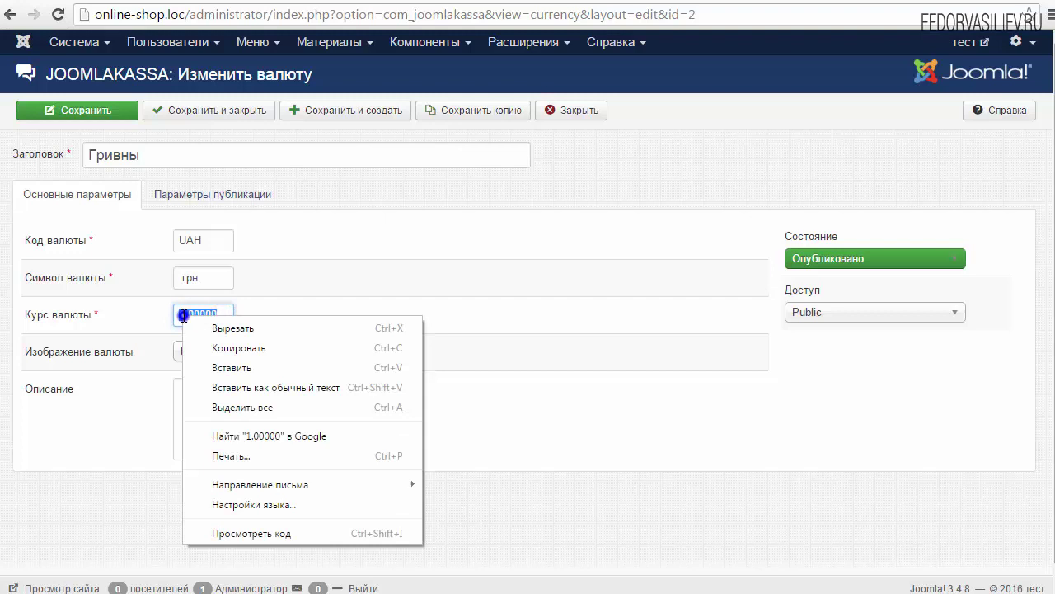
left_click(230, 366)
left_click(265, 320)
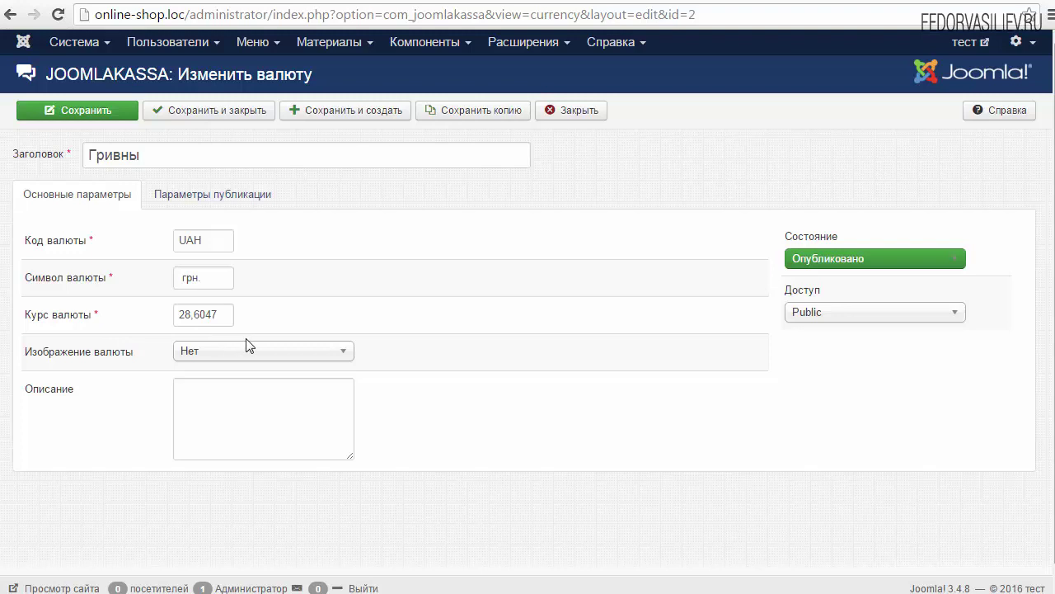
Step: Set the hryvnia's currency image (Изображение валюты) to the uk flag
left_click(346, 356)
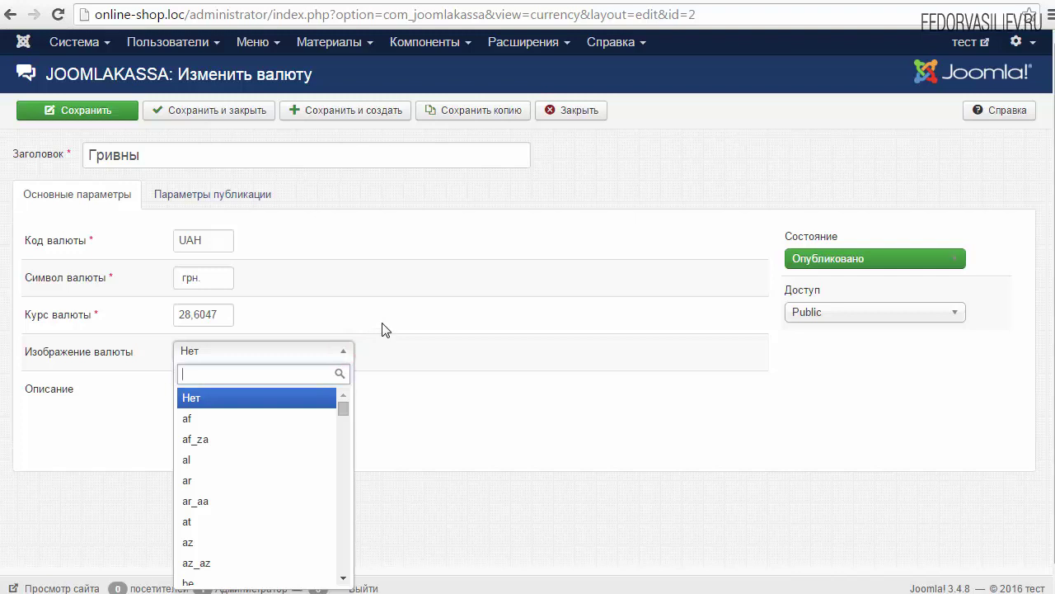
left_click_drag(342, 409, 345, 561)
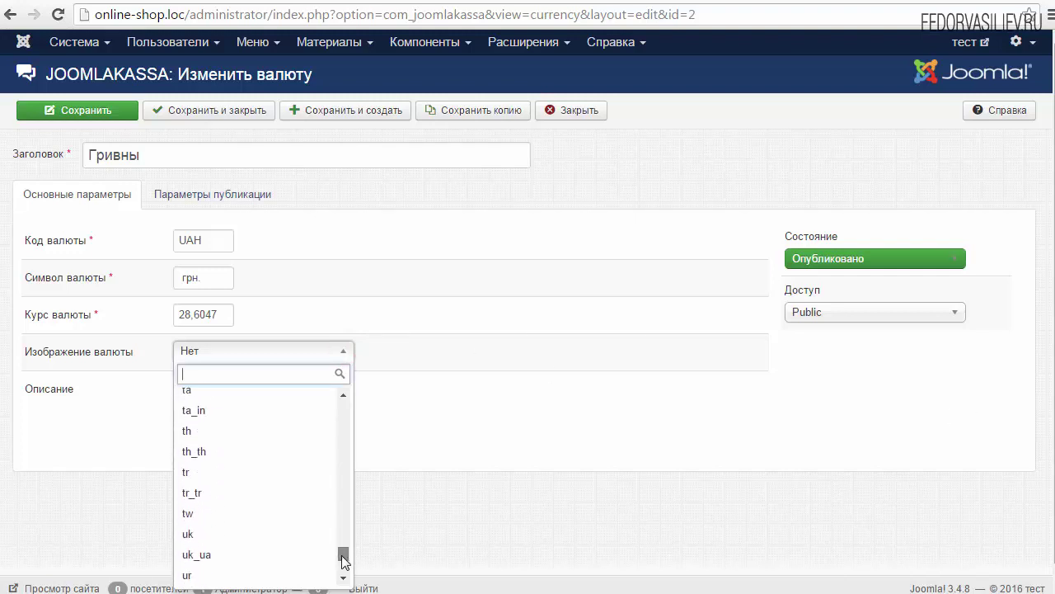
left_click(228, 533)
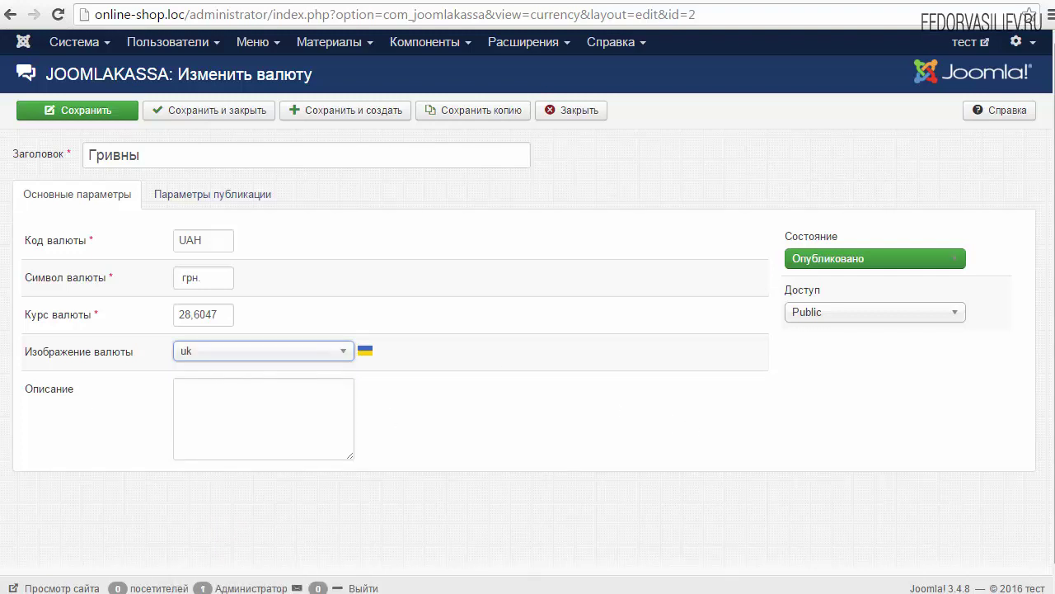
Step: Enter «Национальная валюта Украины.» as the hryvnia's description, then save it and start a new currency
right_click(304, 403)
left_click(372, 502)
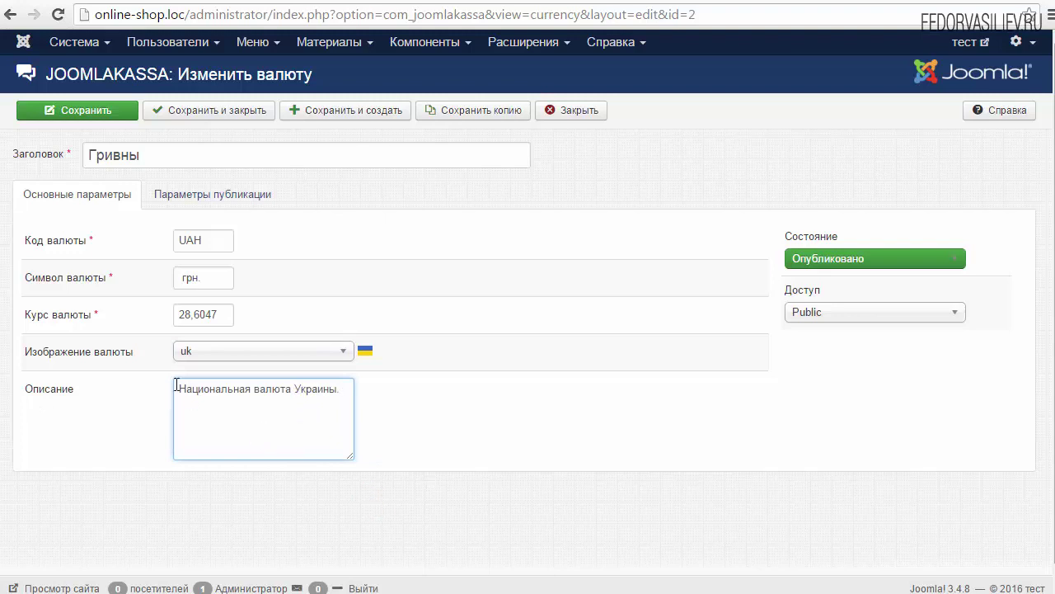
left_click(168, 206)
left_click(104, 205)
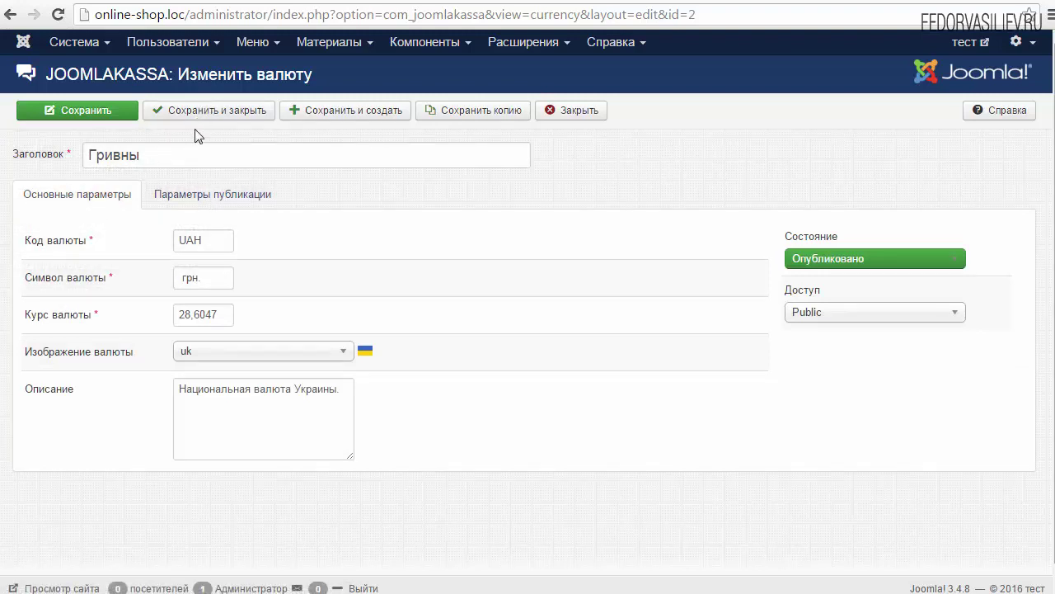
left_click(339, 112)
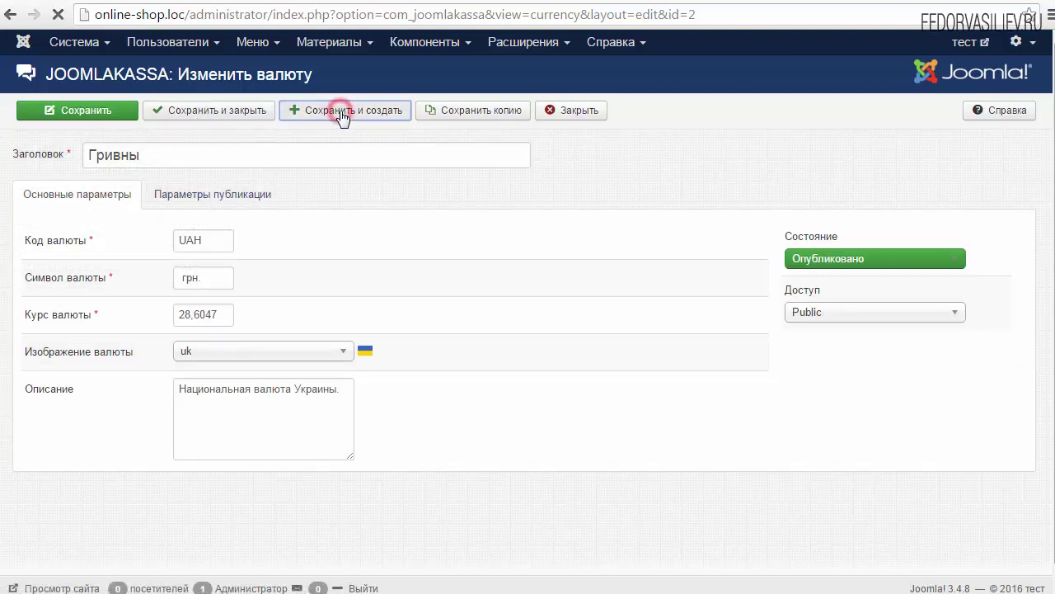
Step: Title the new currency «США»
left_click(207, 214)
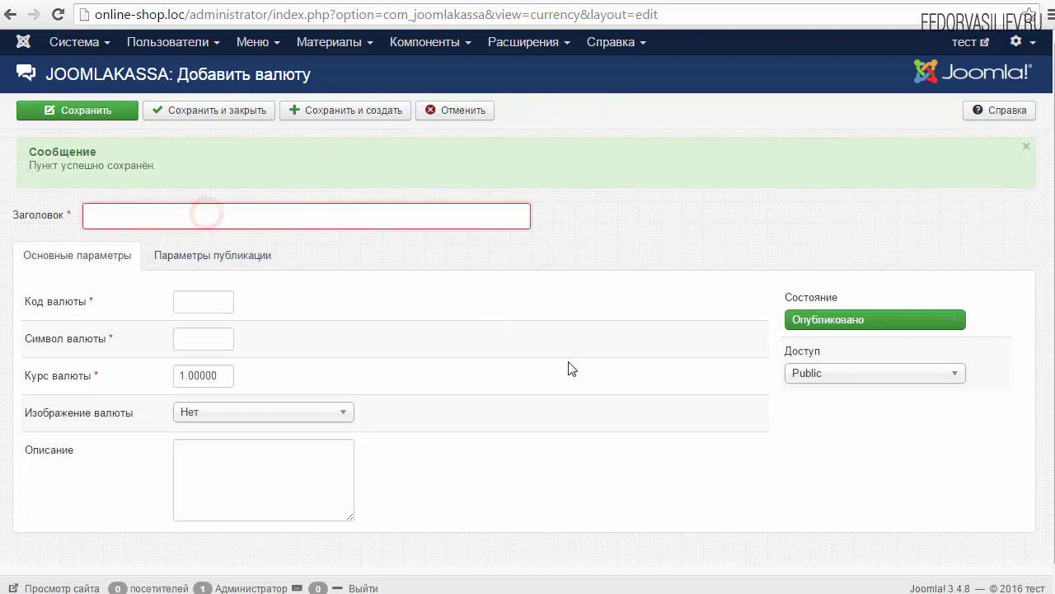
left_click(105, 215)
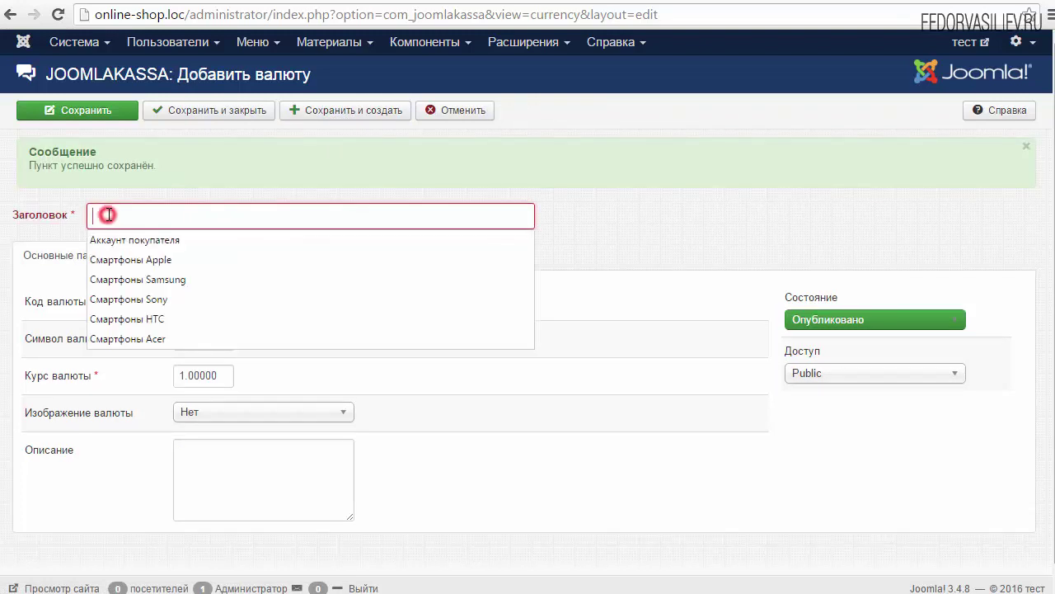
right_click(107, 216)
left_click(157, 315)
left_click(528, 318)
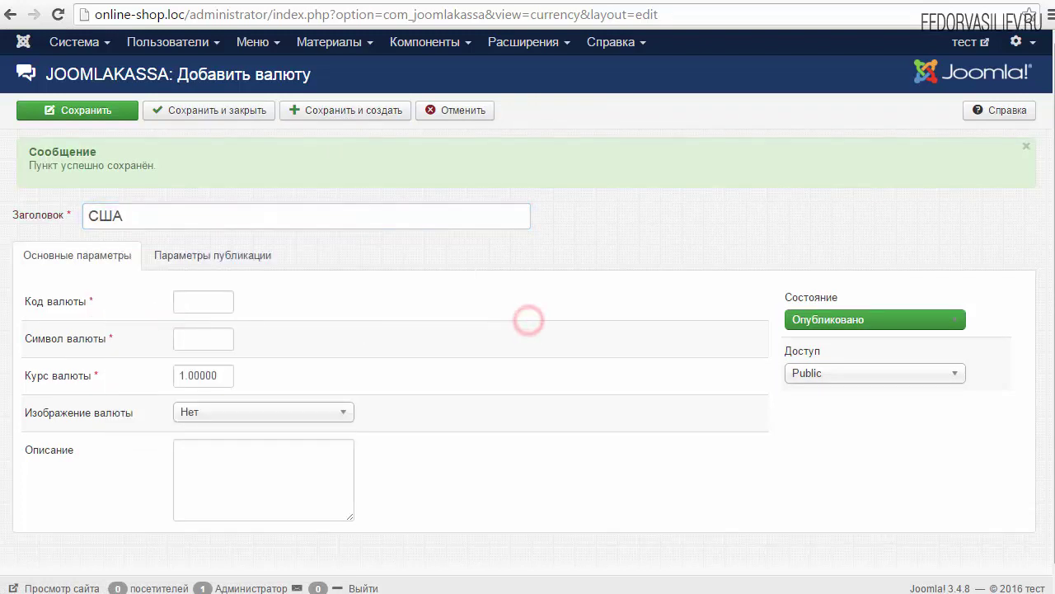
Step: Set the new currency's code to USD and its symbol to $
left_click(195, 301)
right_click(198, 302)
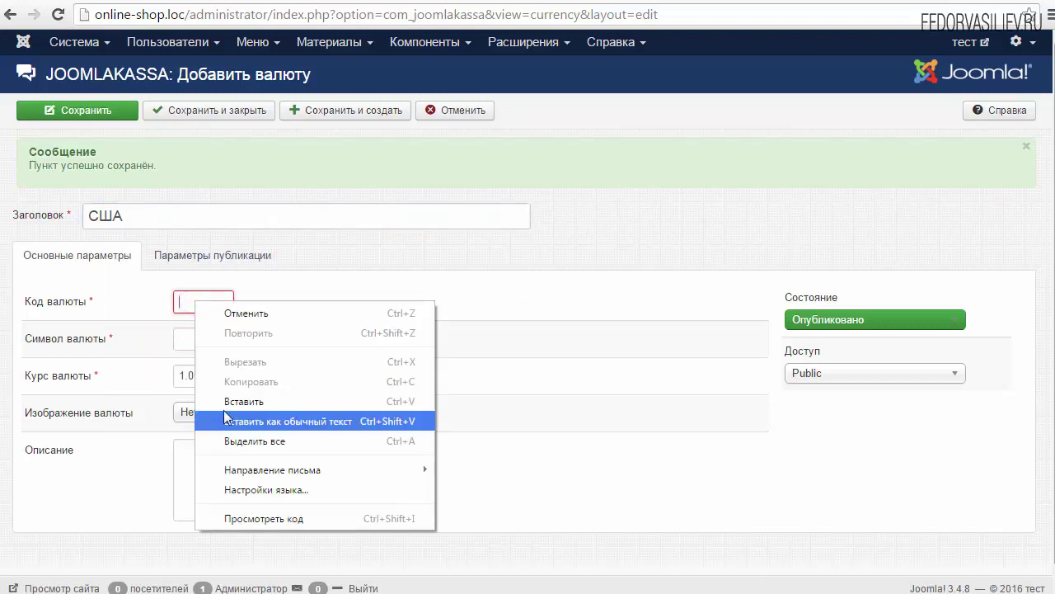
left_click(235, 395)
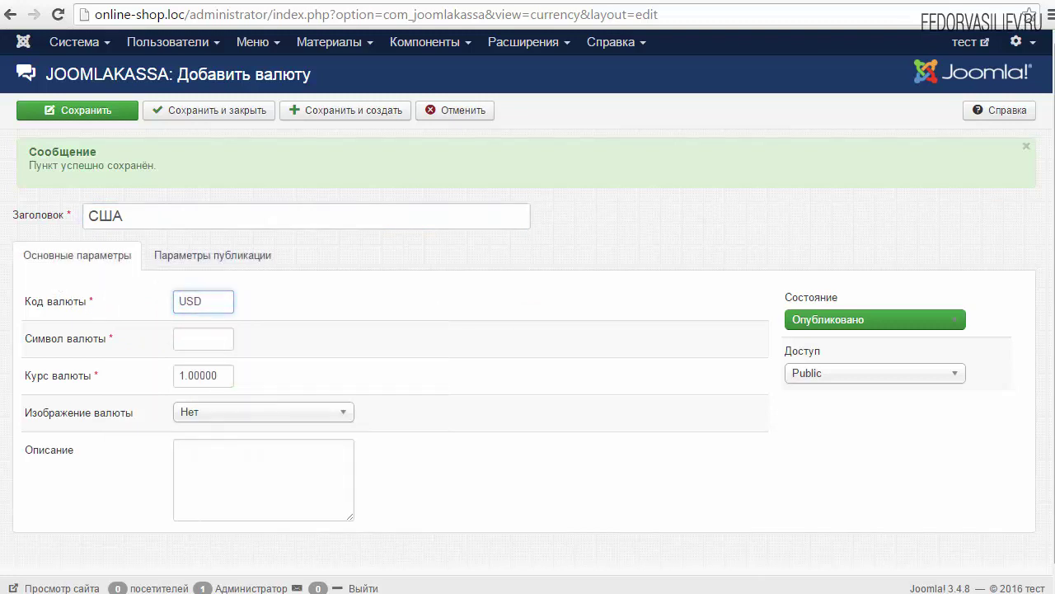
left_click(213, 332)
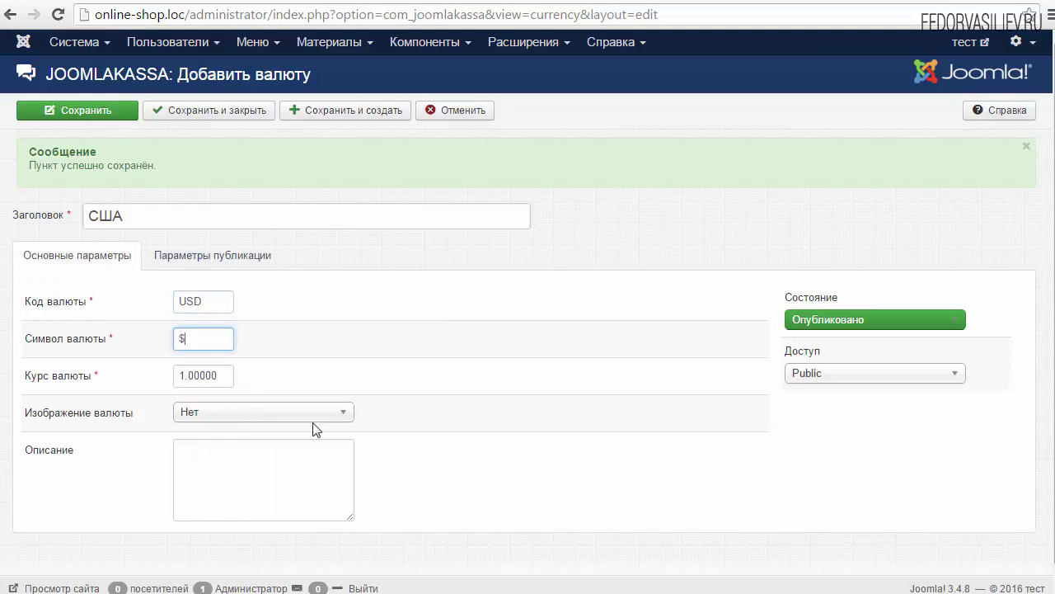
Step: Set the USD currency's image (Изображение валюты) to the us flag
left_click(343, 414)
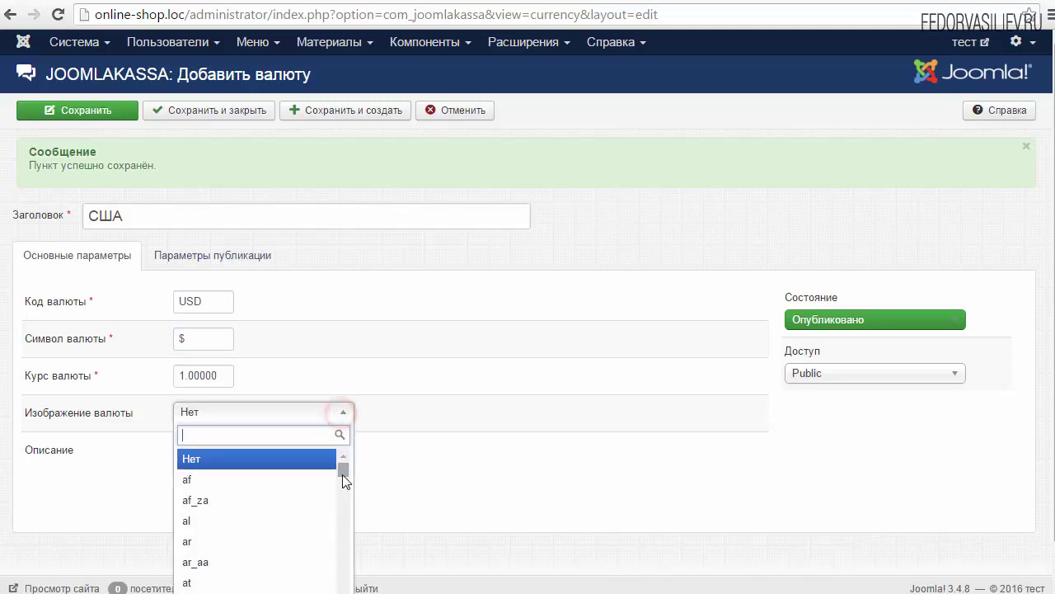
left_click_drag(344, 469, 340, 569)
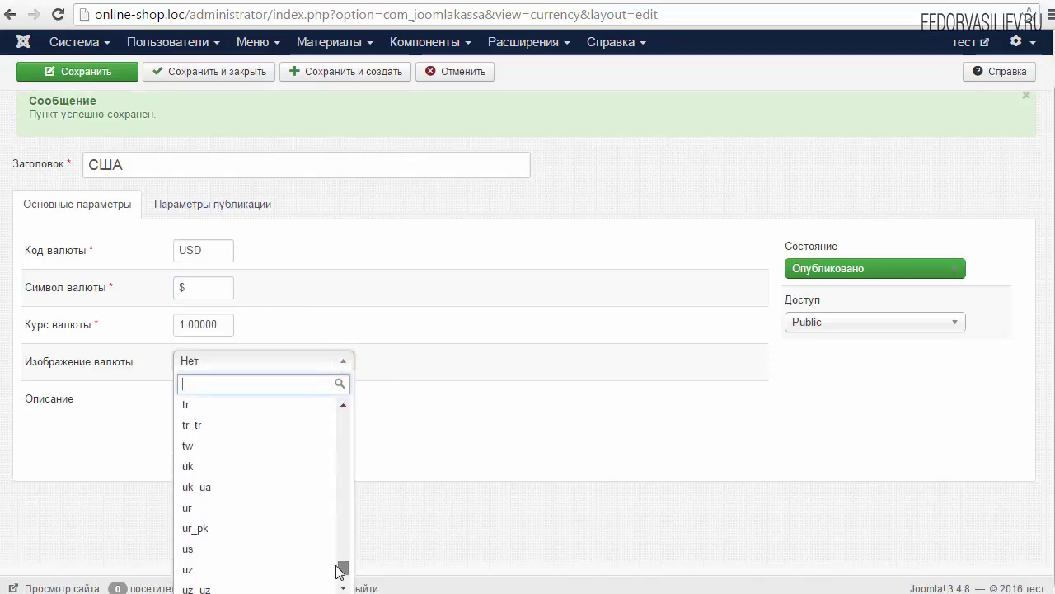
left_click(190, 550)
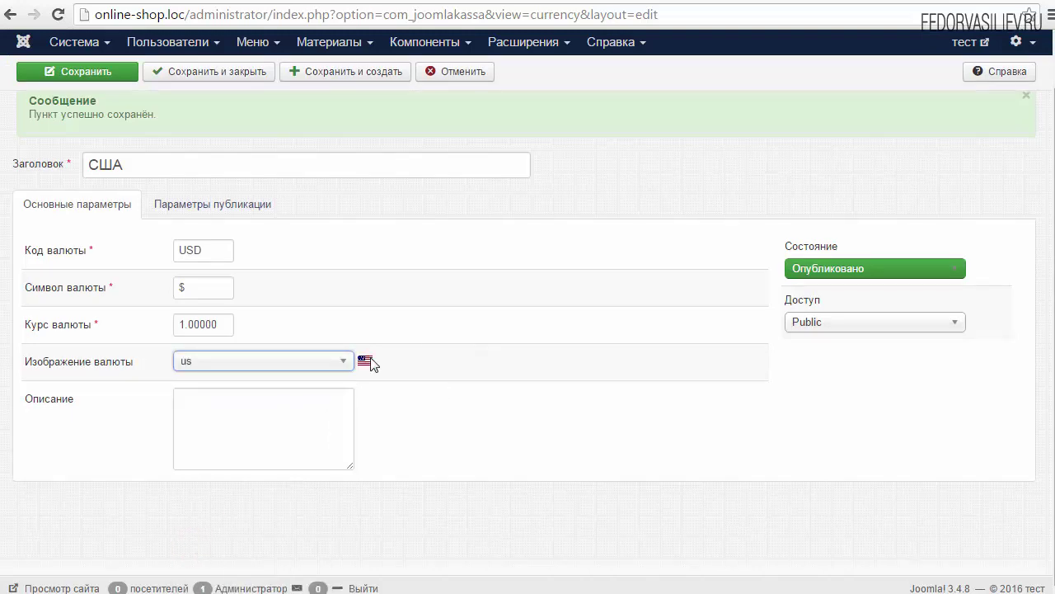
Step: Add the description «Денежная единица США, одна из основных резервных валют мира.» to the USD currency and save it
left_click(243, 417)
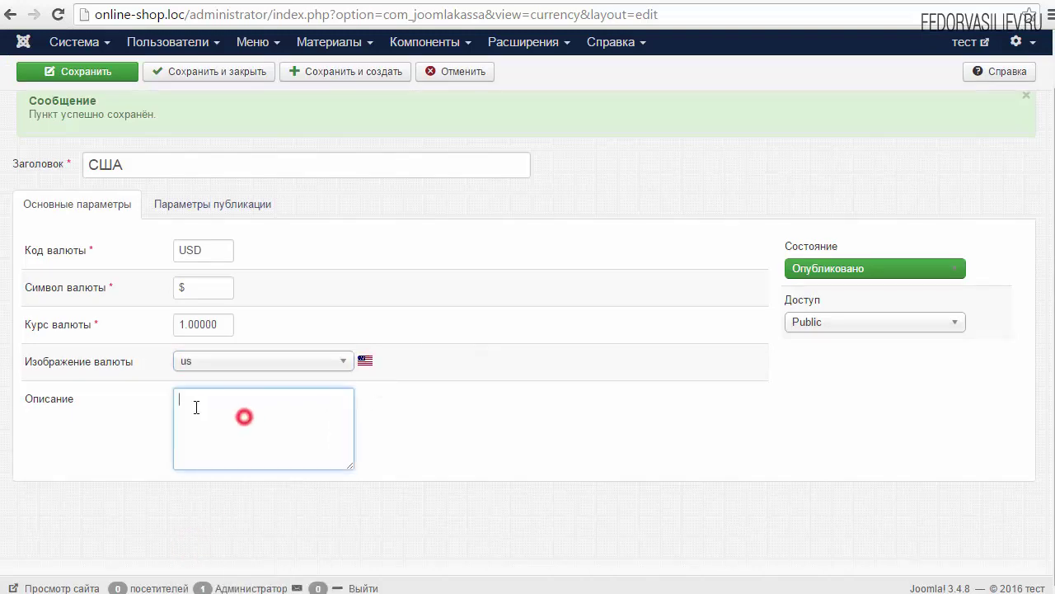
right_click(189, 403)
left_click(237, 504)
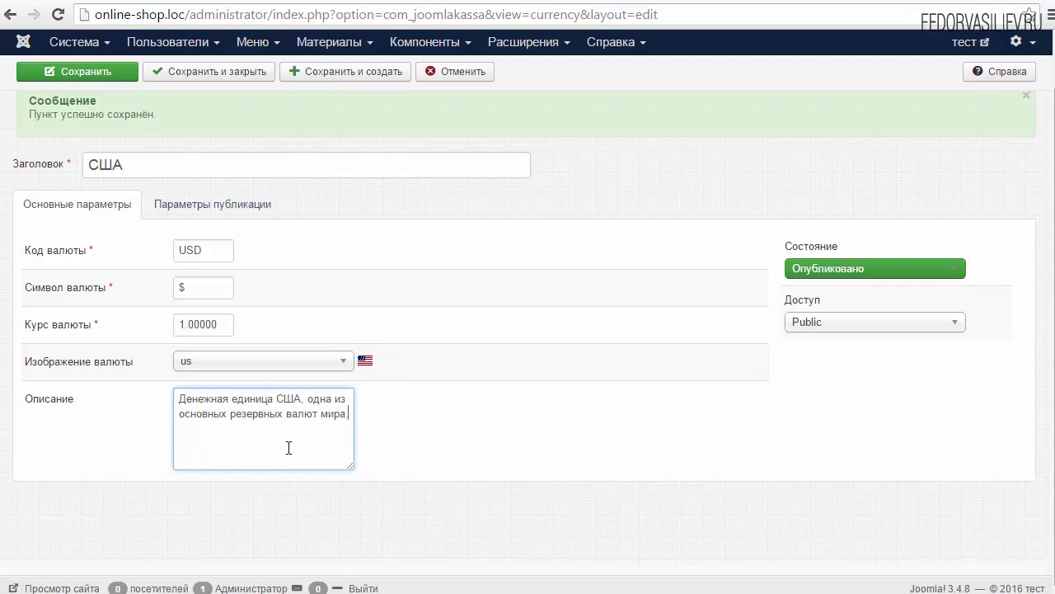
mouse_move(40, 331)
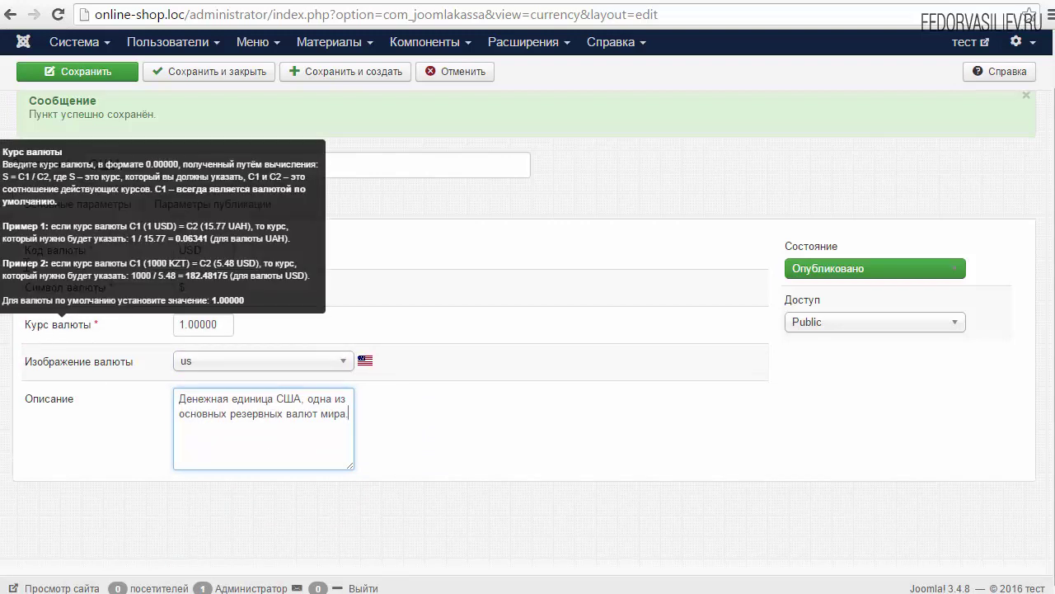
left_click(80, 73)
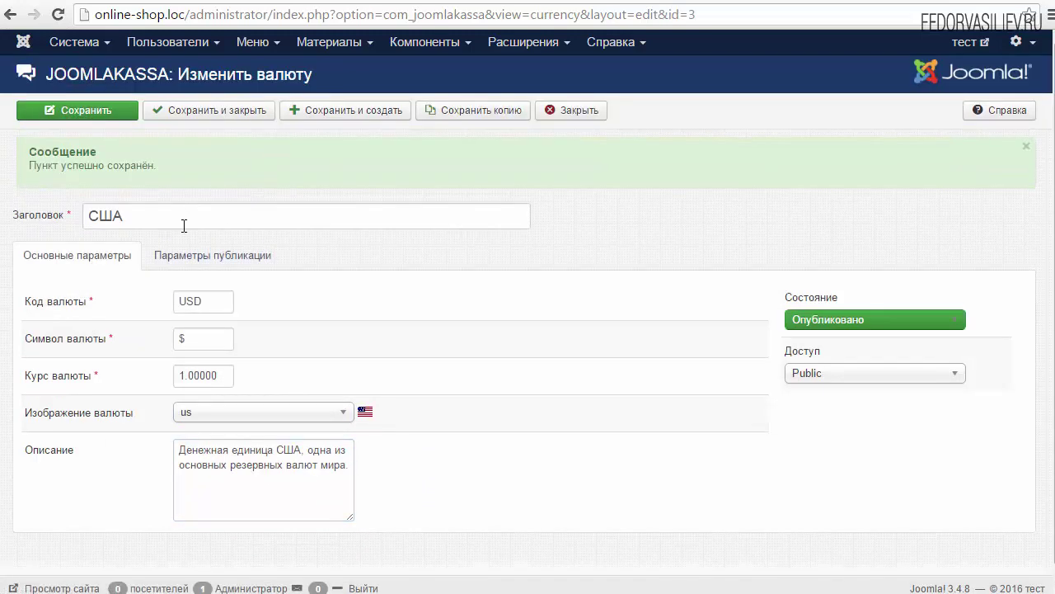
Step: Find the USD entry (Доллар США) in the cbr.ru XML rate list and copy its value 77,1326
key("ctrl+Tab")
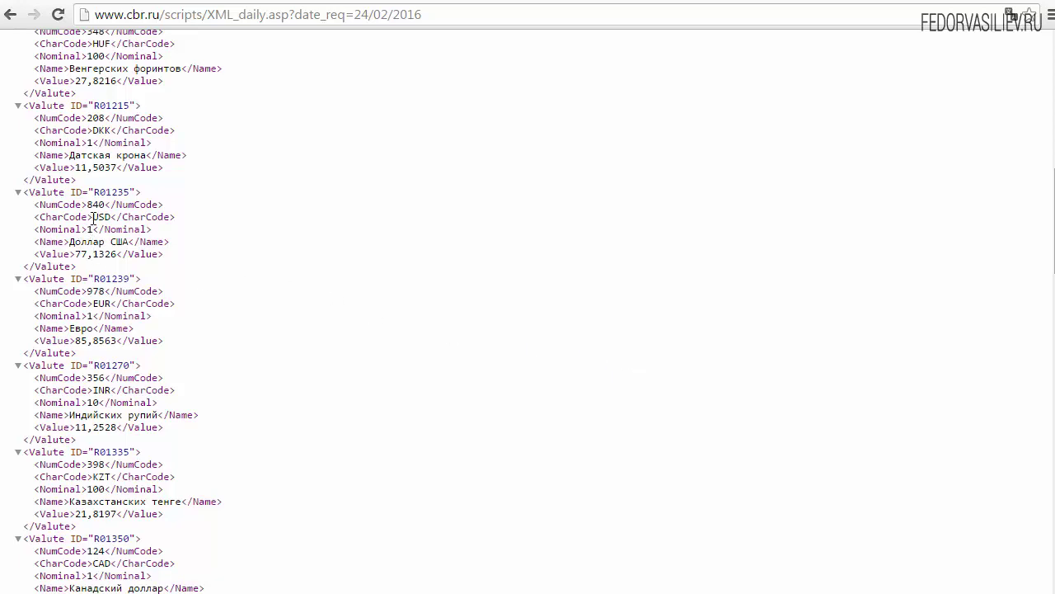
left_click_drag(93, 216, 117, 214)
mouse_move(73, 241)
left_mouse_down()
mouse_move(129, 241)
mouse_move(75, 256)
left_mouse_up()
left_click(91, 252)
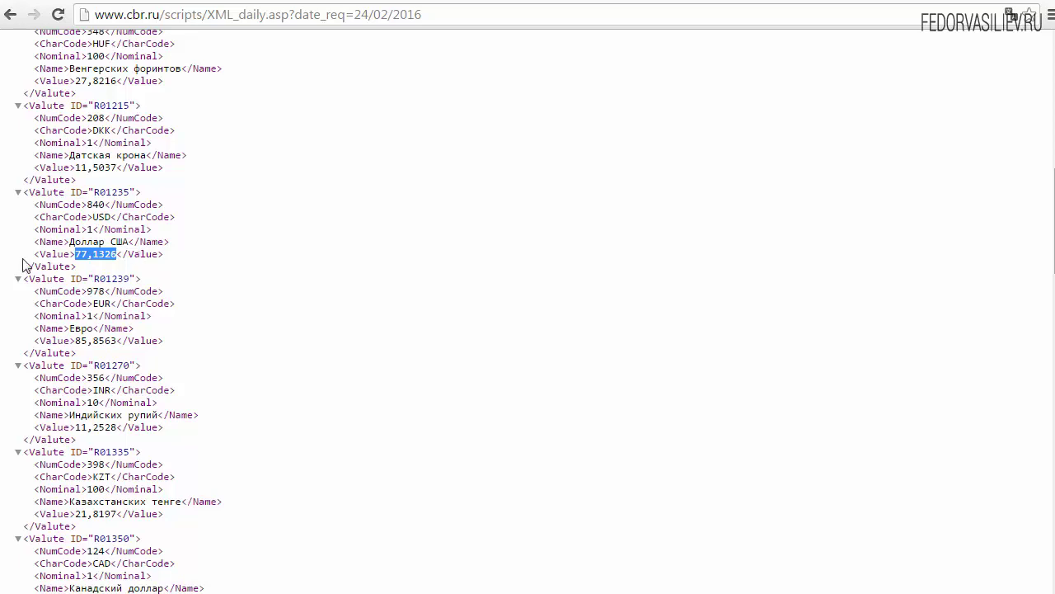
right_click(85, 256)
left_click(157, 262)
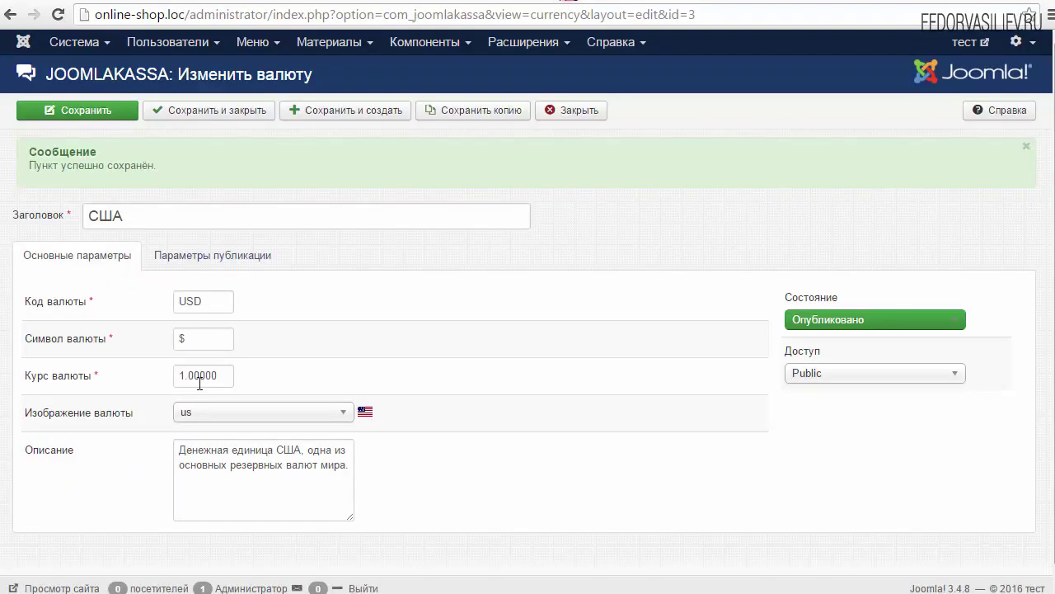
Step: Set the USD exchange rate to the copied 77,1326, then save the currency and start a new one
double_click(205, 375)
right_click(193, 371)
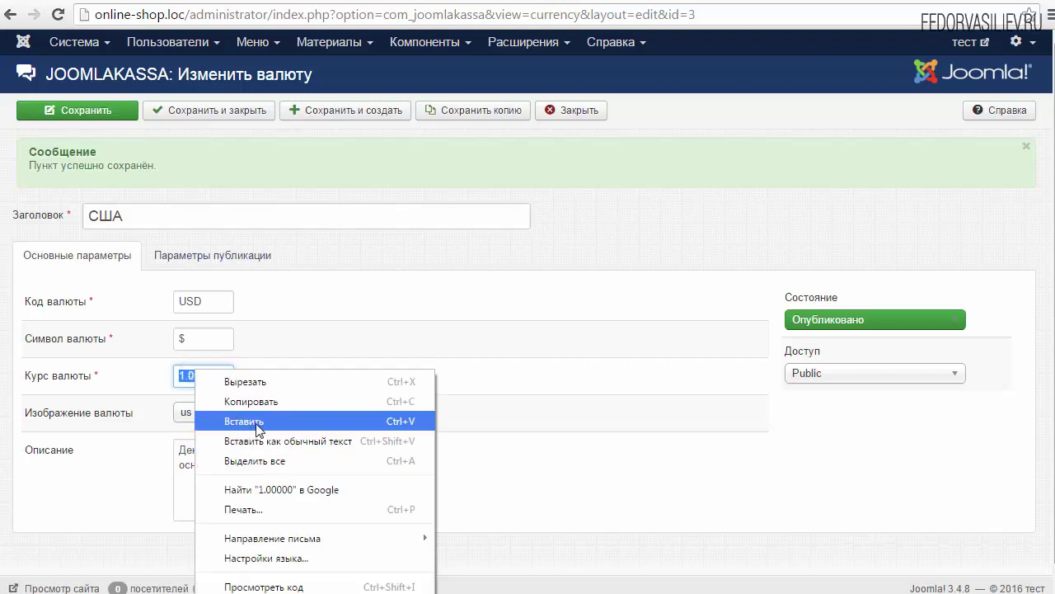
left_click(256, 422)
left_click(391, 349)
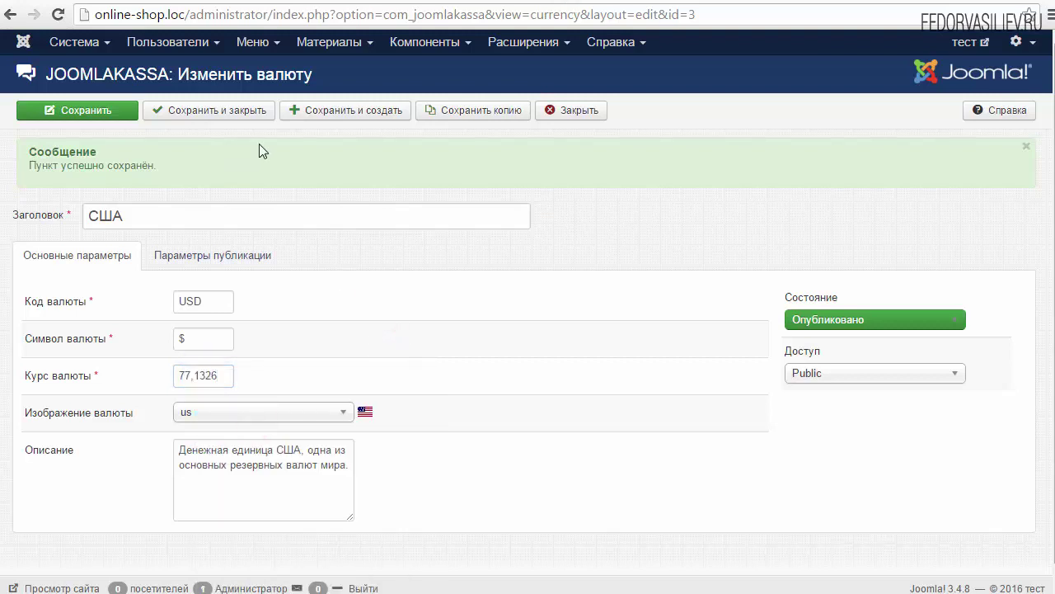
left_click(318, 110)
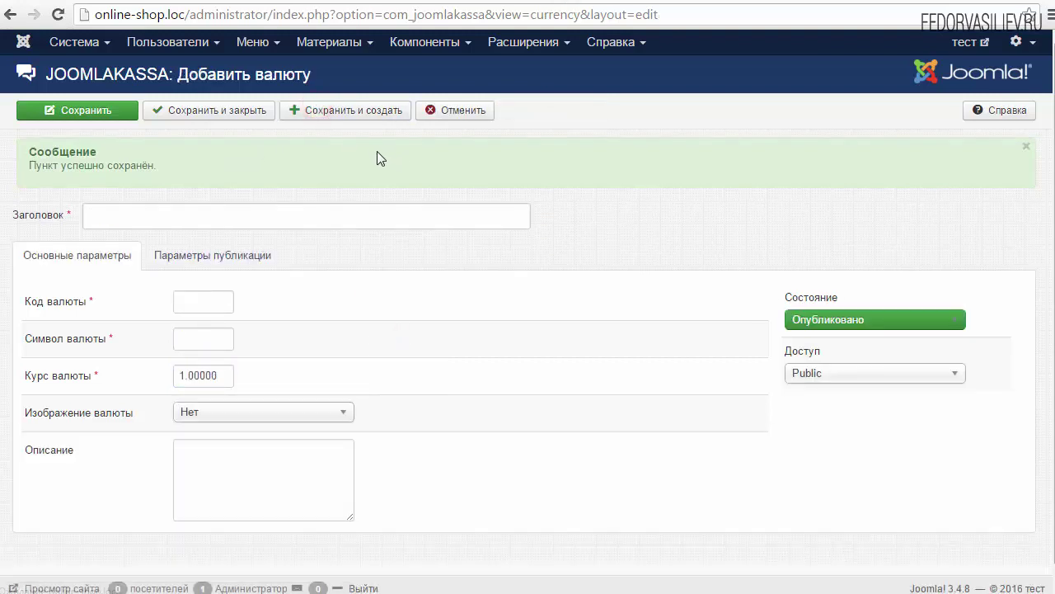
Step: Enter the new currency's title Евро, code EUR and symbol €
right_click(150, 221)
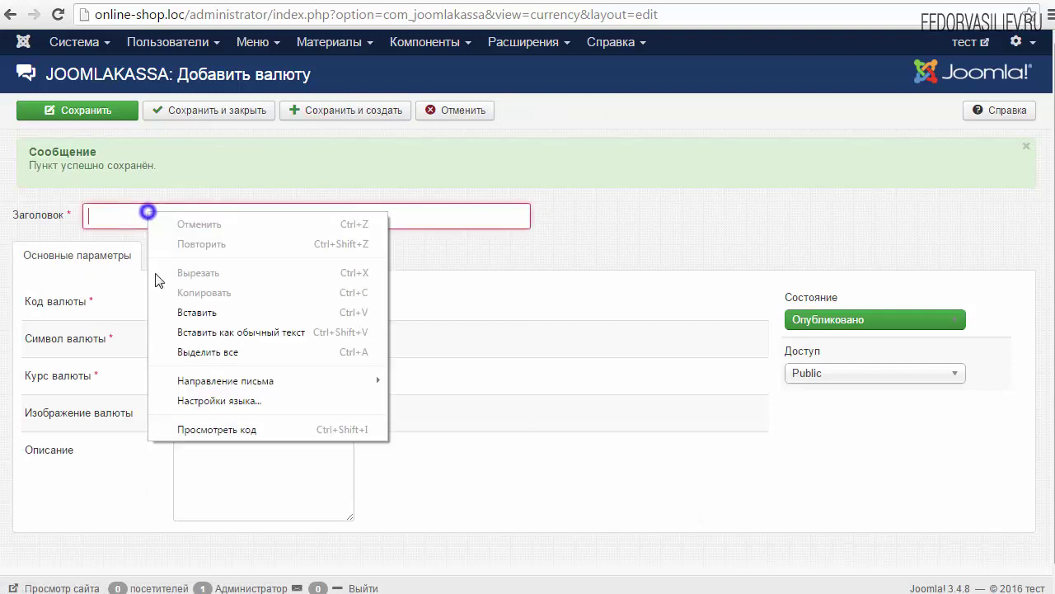
left_click(201, 307)
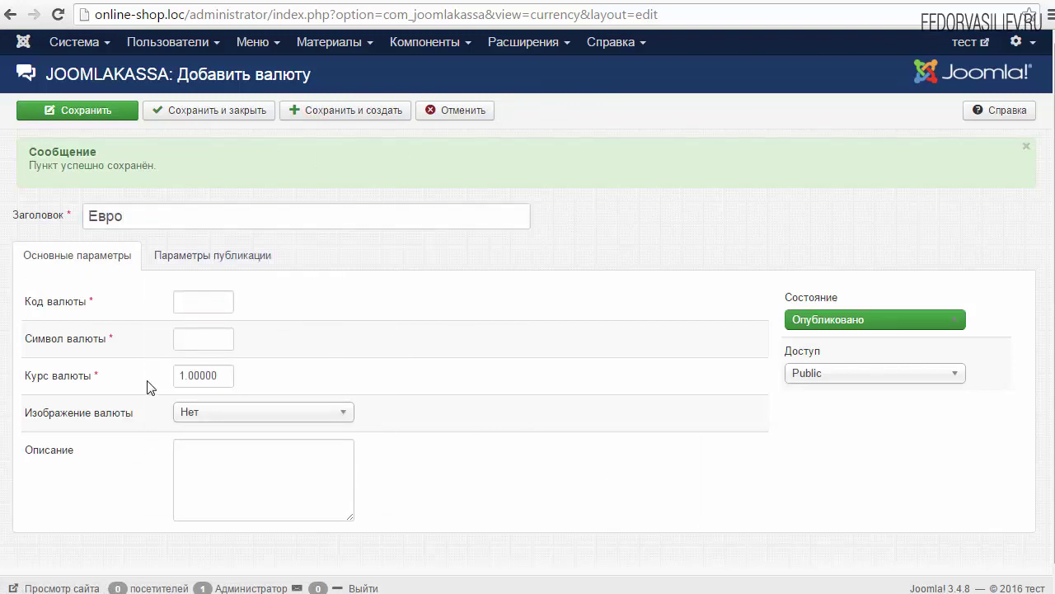
right_click(188, 299)
left_click(234, 395)
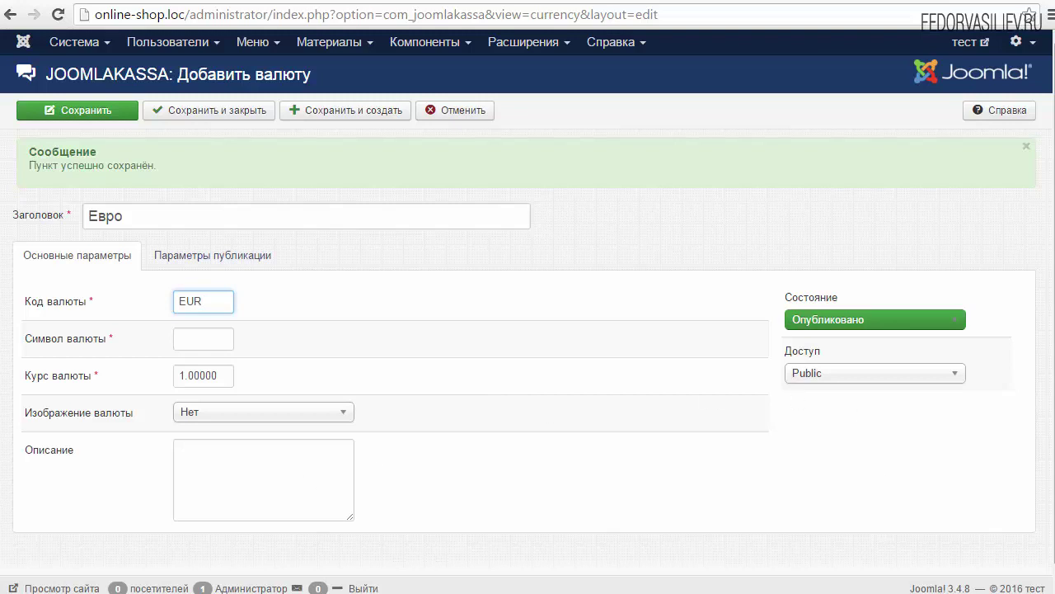
left_click(123, 370)
right_click(193, 336)
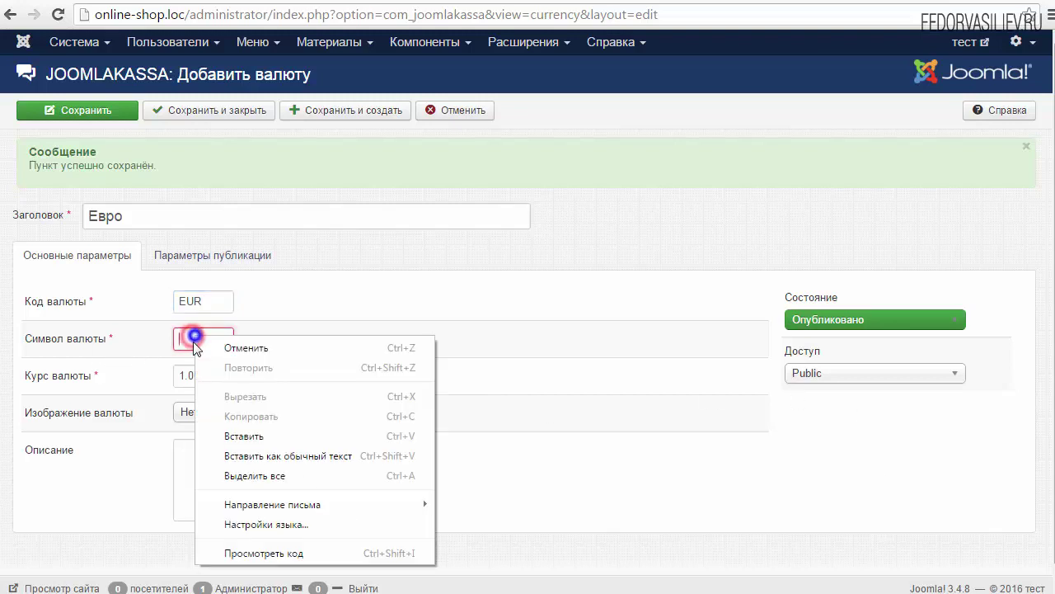
left_click(247, 432)
Step: Find the EUR entry (Евро) in the cbr.ru XML rate list and copy its value 85,8563
key("ctrl+Tab")
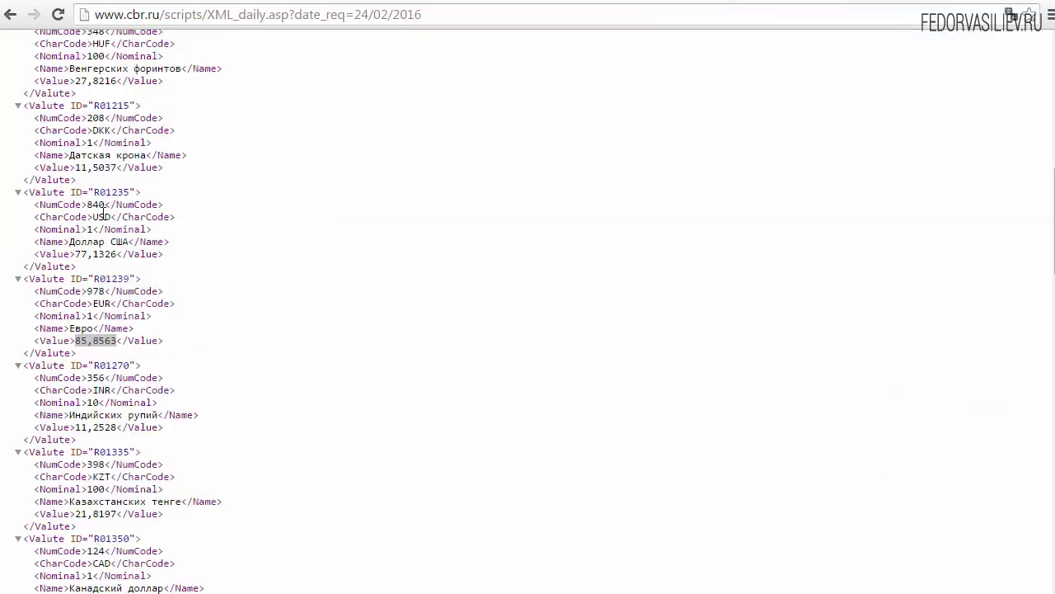
double_click(76, 241)
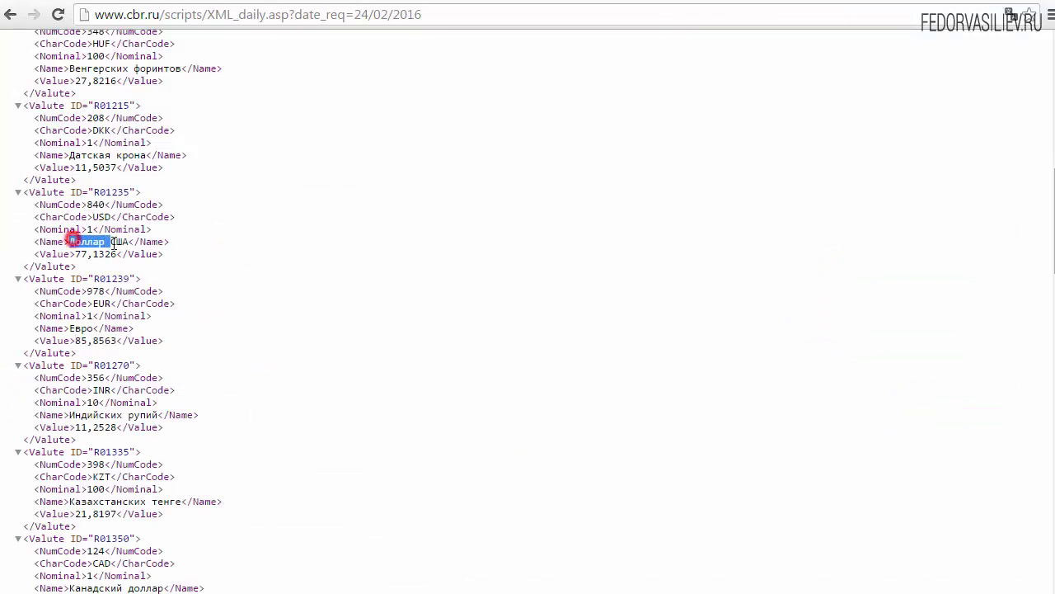
double_click(92, 328)
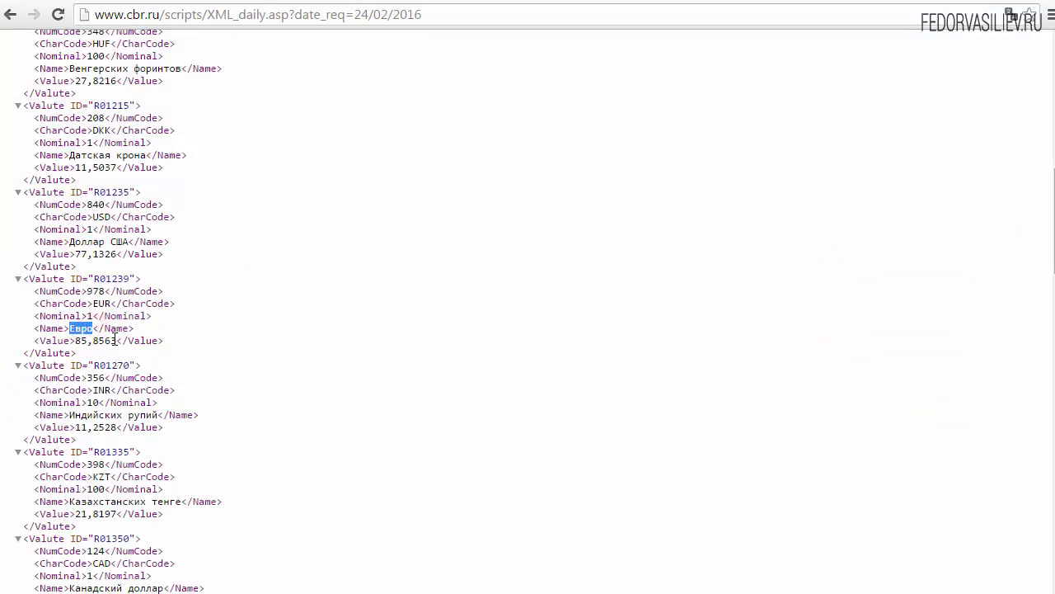
left_click_drag(110, 341, 76, 341)
key("ctrl+c")
right_click(83, 342)
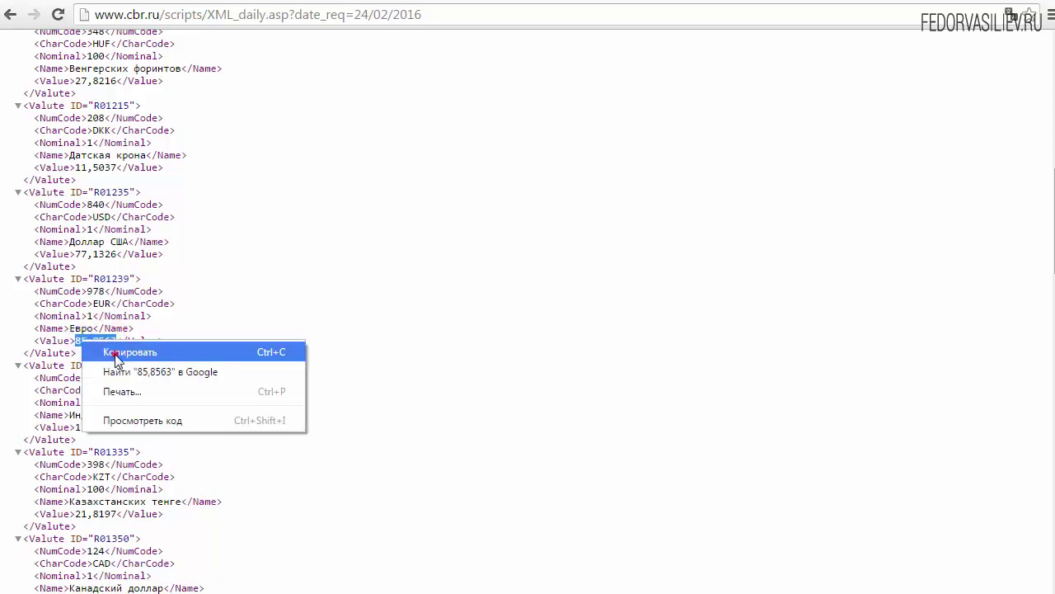
left_click(116, 352)
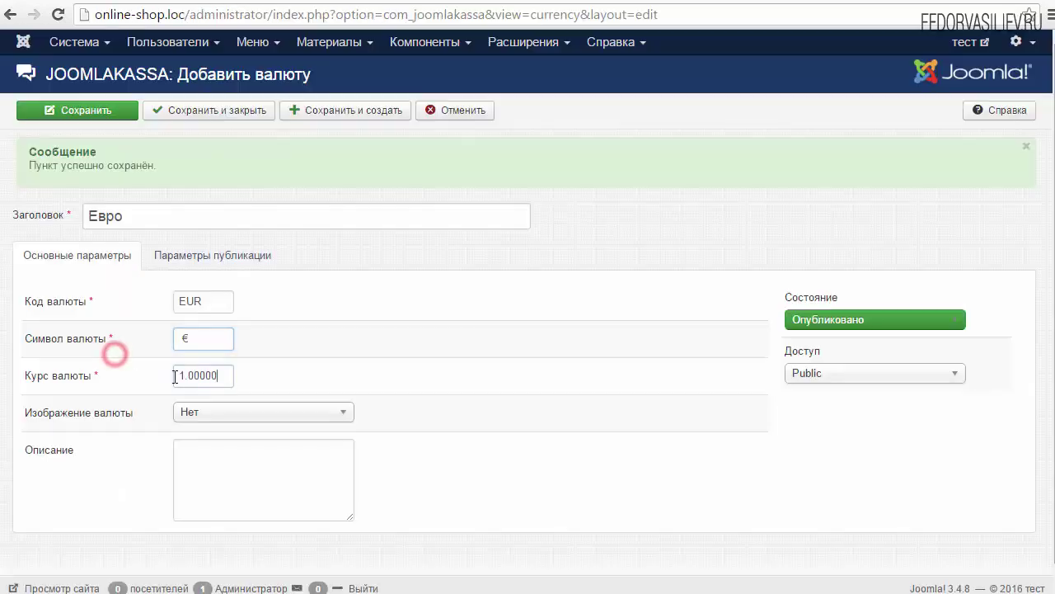
Step: Replace the euro currency's exchange rate with the copied value 85,8563
double_click(200, 373)
right_click(200, 372)
left_click(239, 420)
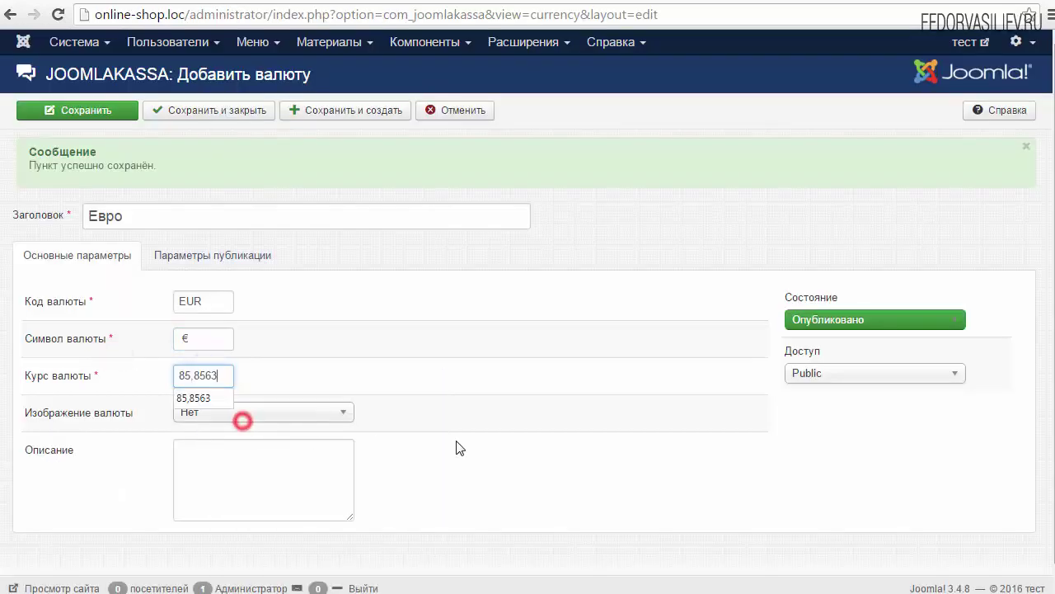
left_click(441, 368)
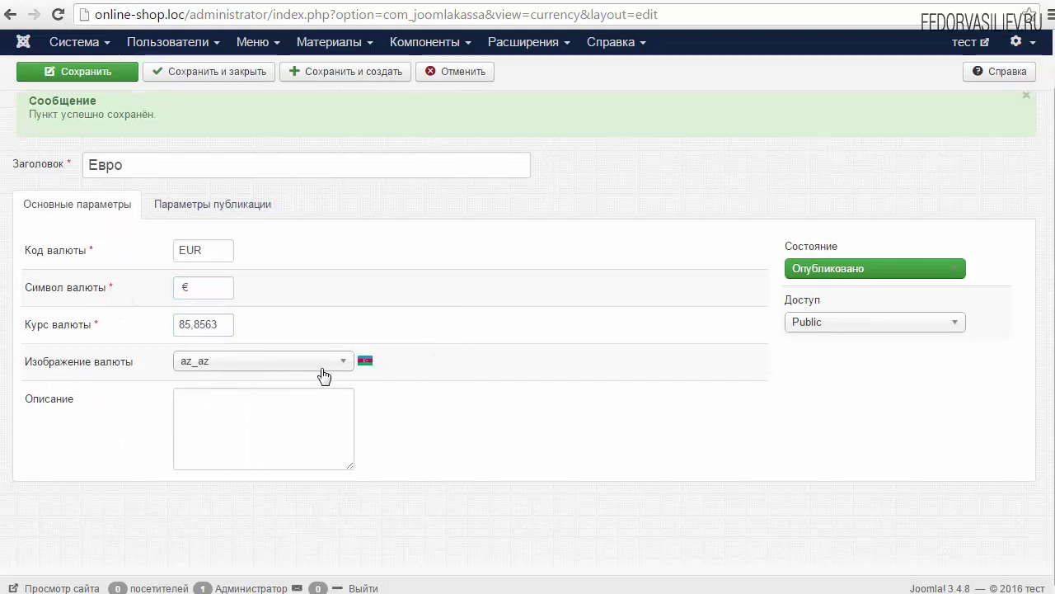
Step: Set the euro currency's image (Изображение валюты) to Нет
left_click(341, 367)
mouse_move(344, 415)
left_mouse_down()
mouse_move(338, 584)
mouse_move(343, 412)
left_mouse_up()
left_click(201, 407)
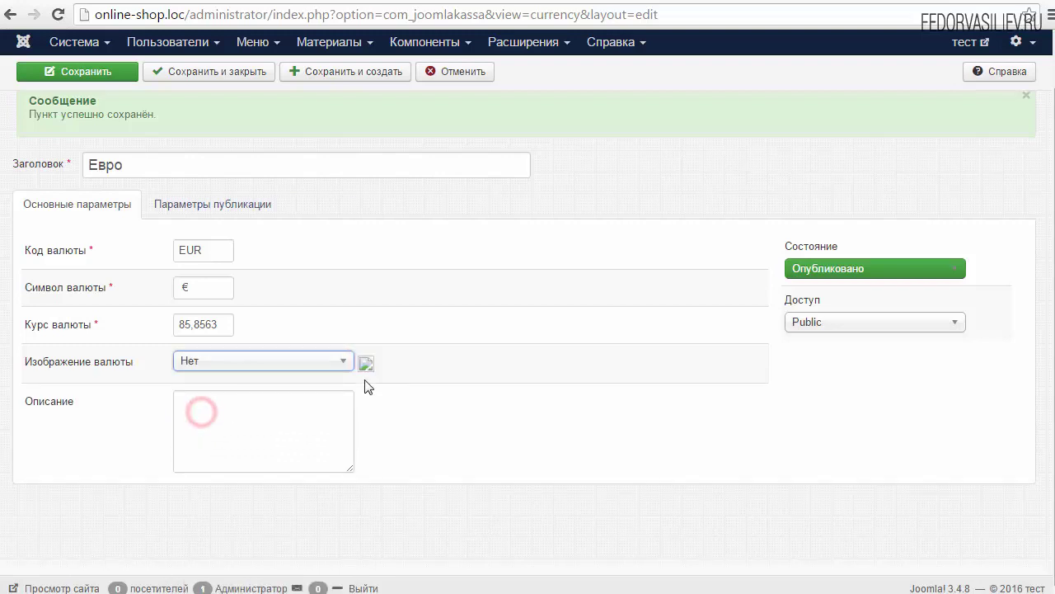
Step: Add the description «Официальная валюта 18 стран «еврозоны».» to the euro currency, save it and close it
right_click(188, 411)
left_click(251, 512)
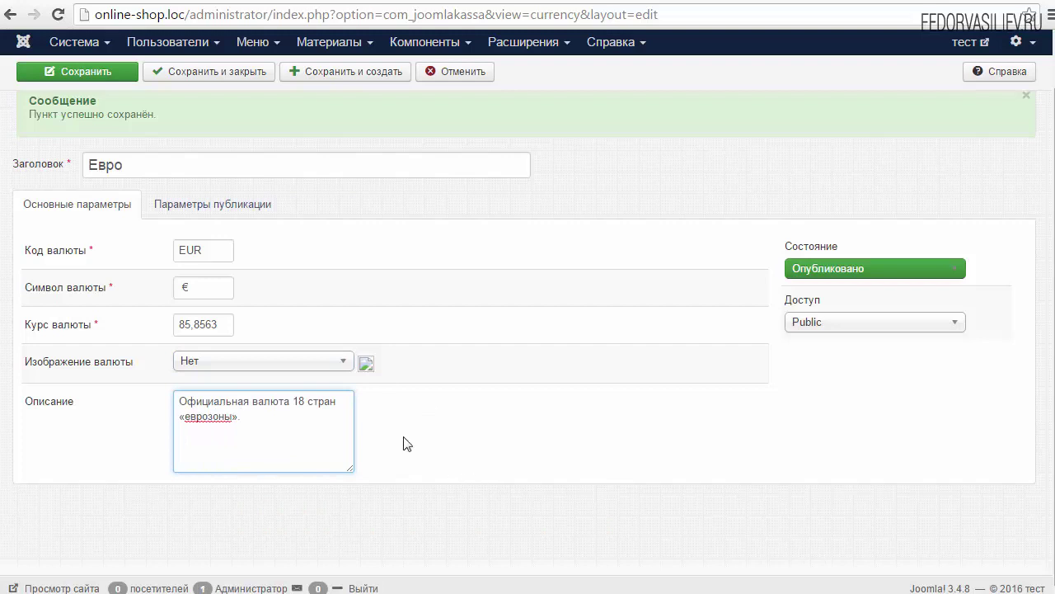
left_click(95, 76)
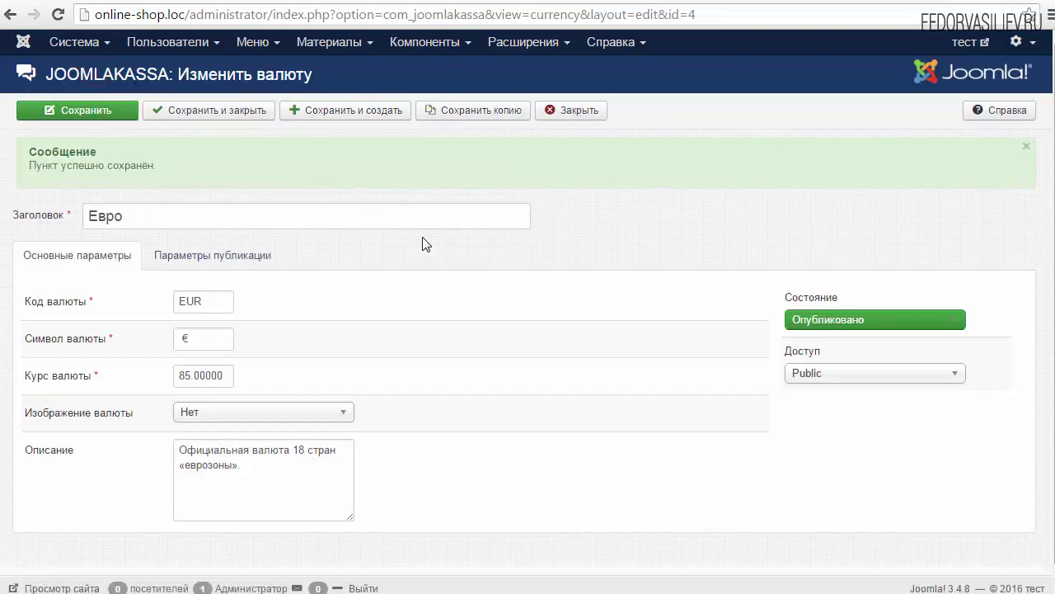
left_click(571, 110)
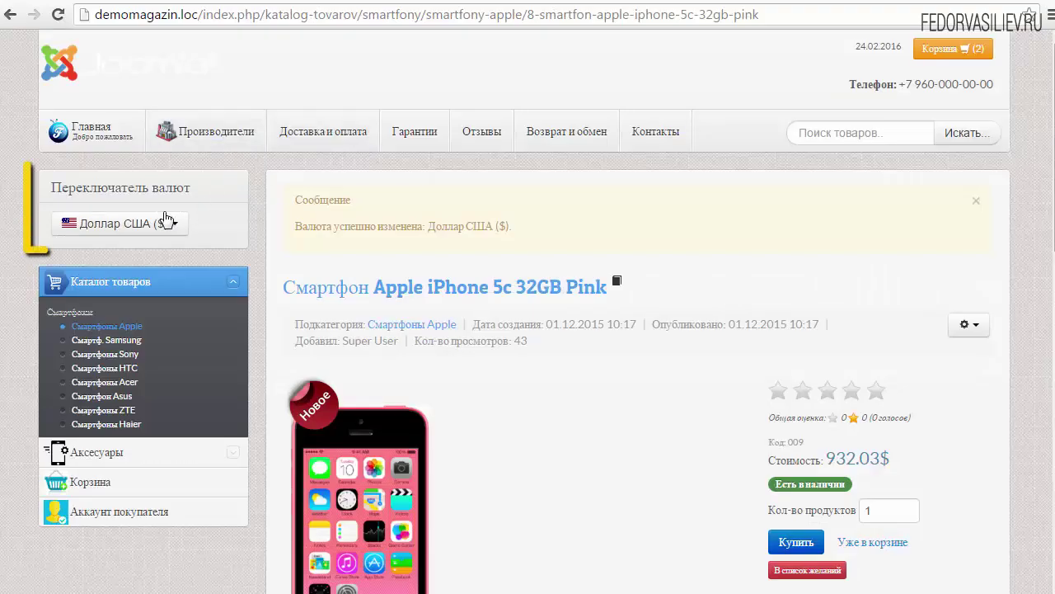
Step: Install the currency switcher module from the package mod_jk_currencies_3.4.1.0.zip in the extension manager
left_click(173, 224)
left_click(176, 229)
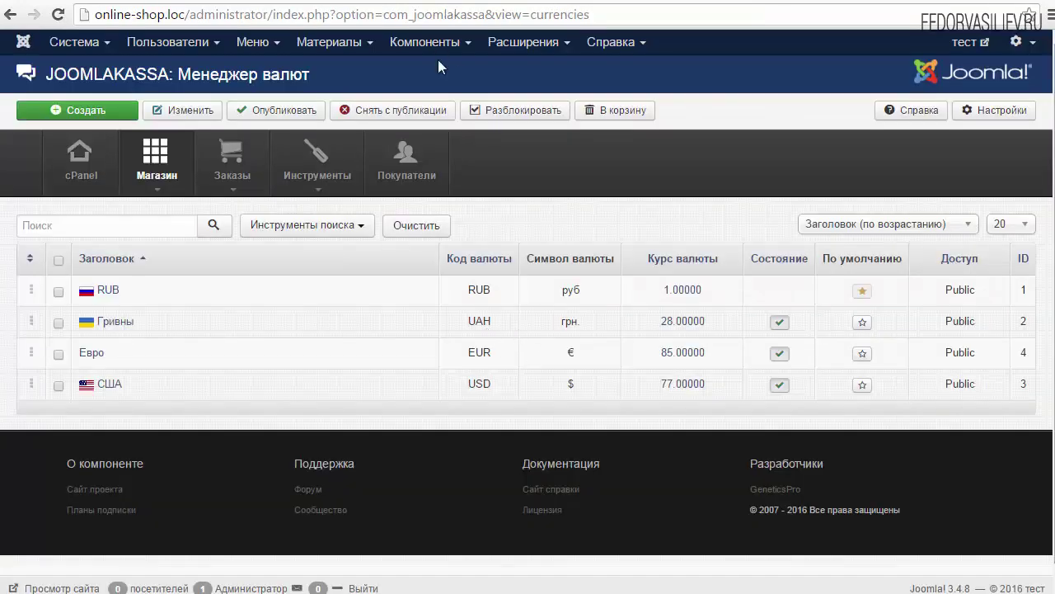
left_click(525, 41)
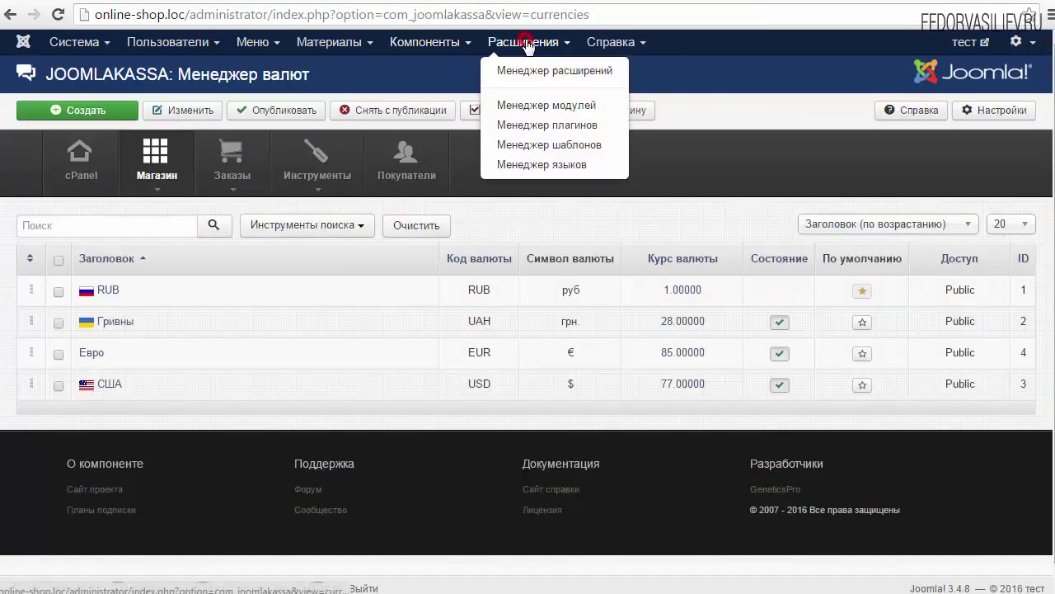
left_click(529, 68)
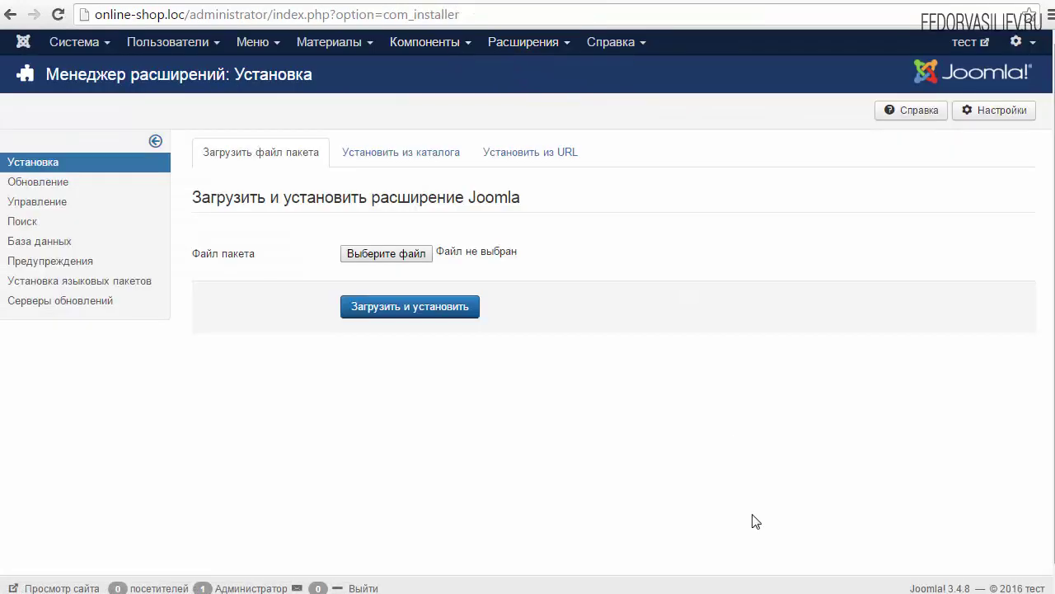
left_click(385, 253)
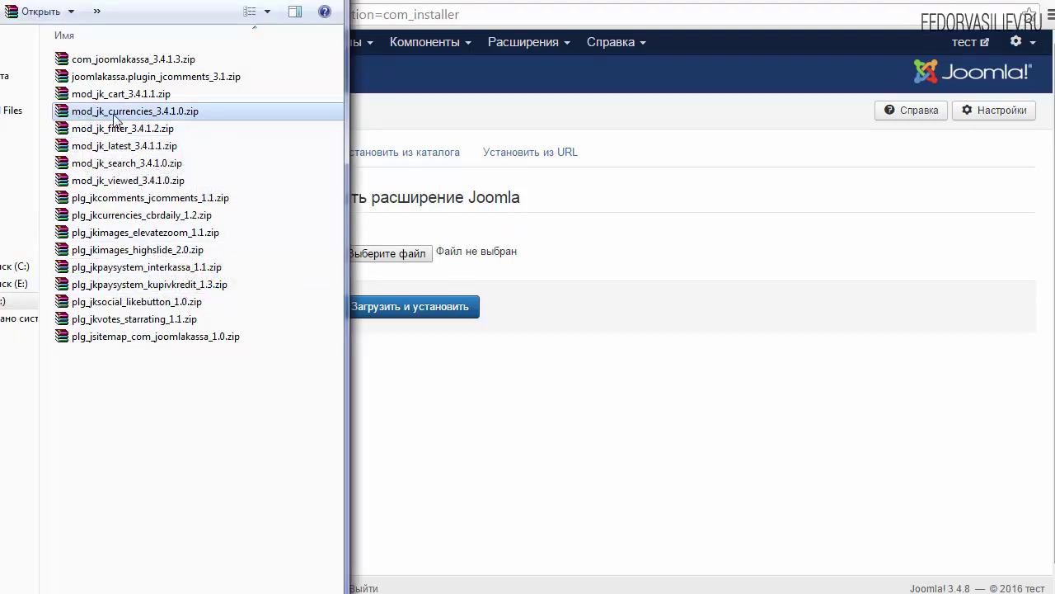
left_click_drag(162, 115, 475, 257)
left_click(441, 309)
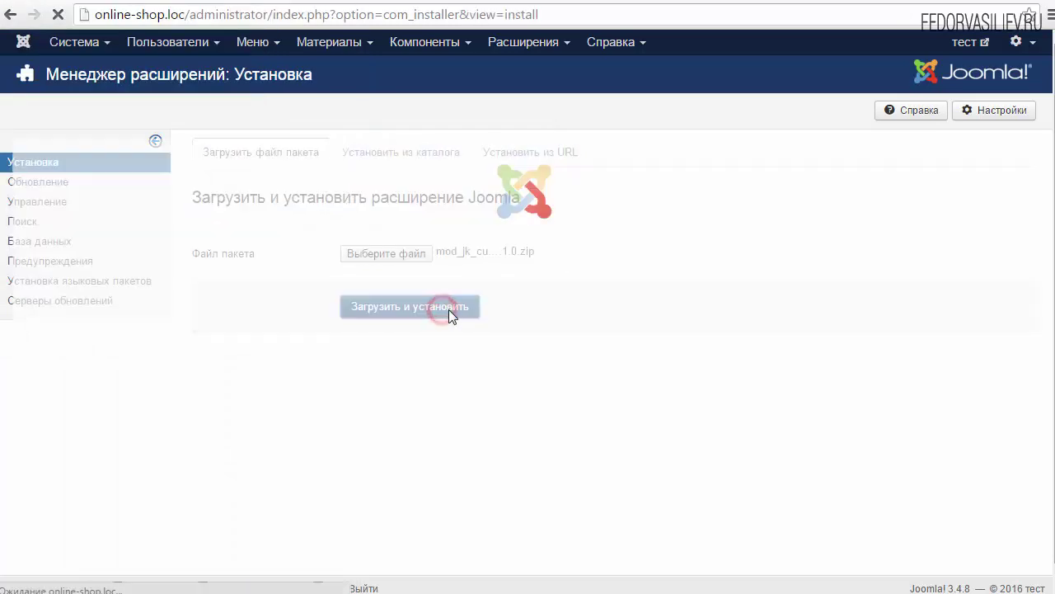
Step: Open the site module JoomlaKassa - Переключатель валют for editing and set its status to Опубликовано
left_click(505, 45)
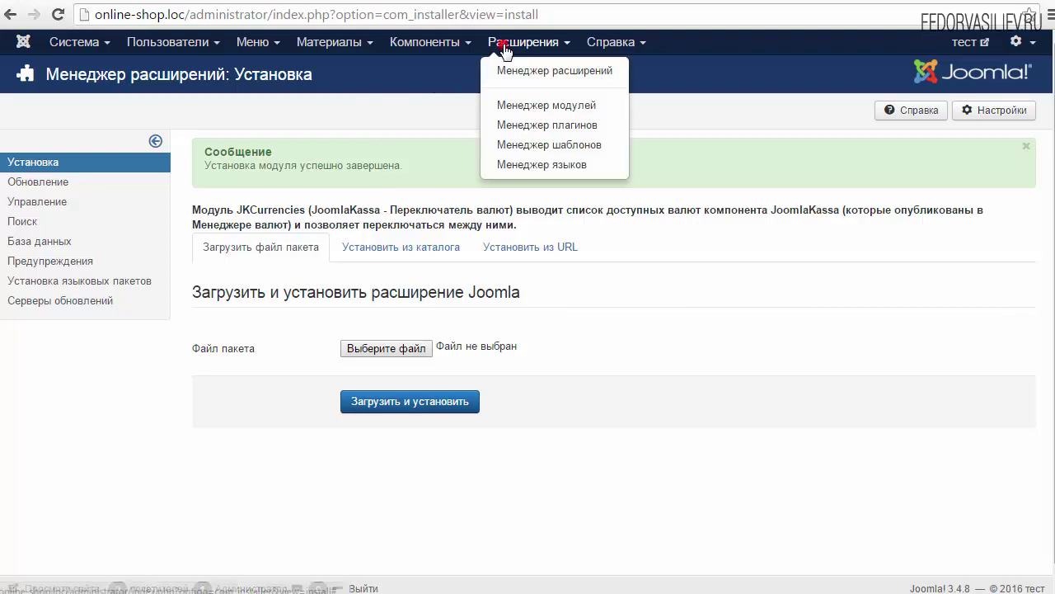
left_click(506, 106)
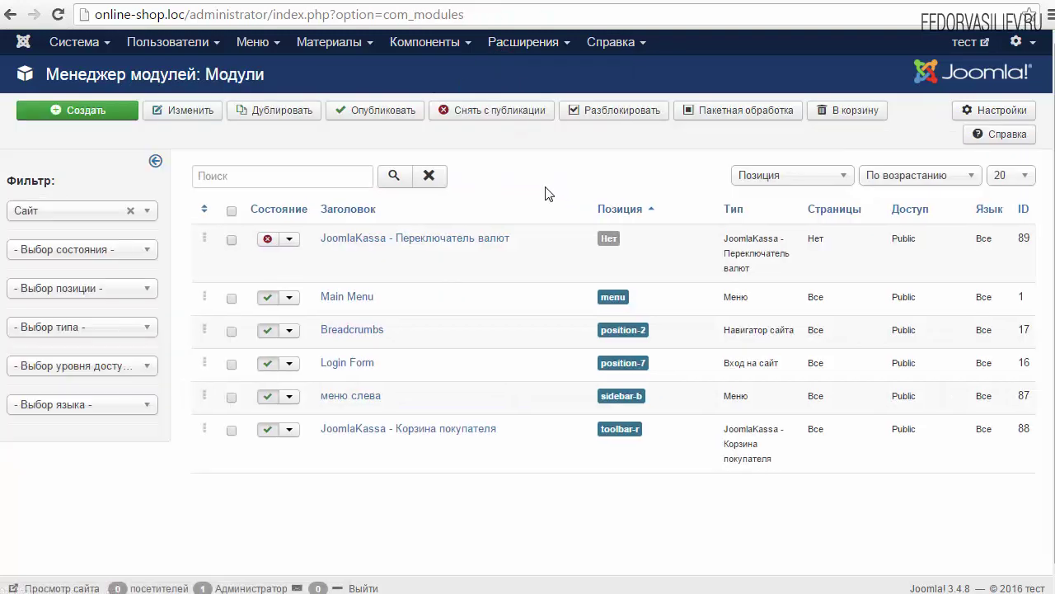
left_click(400, 241)
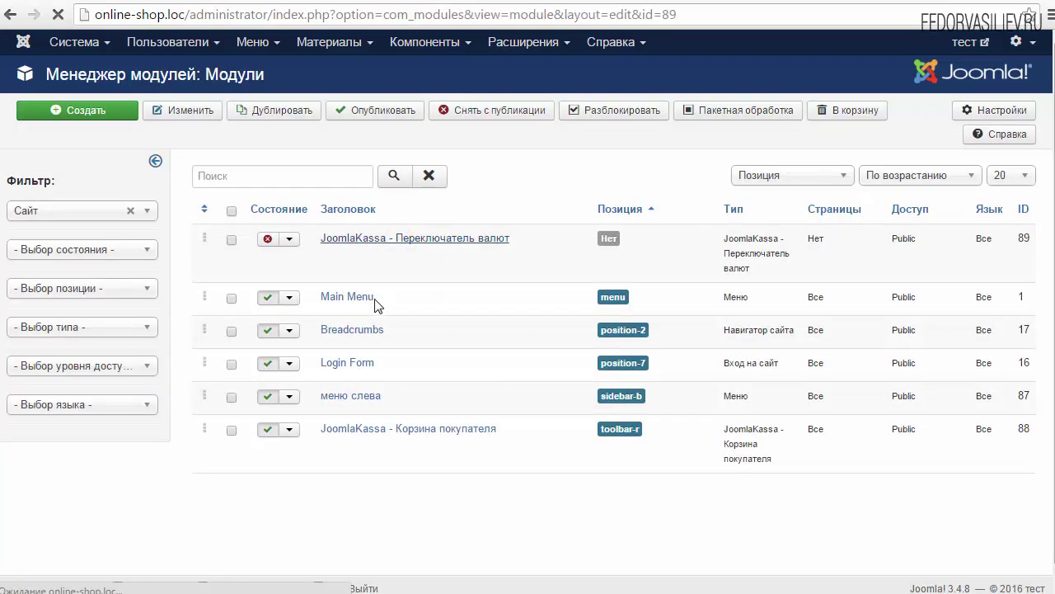
left_click(816, 366)
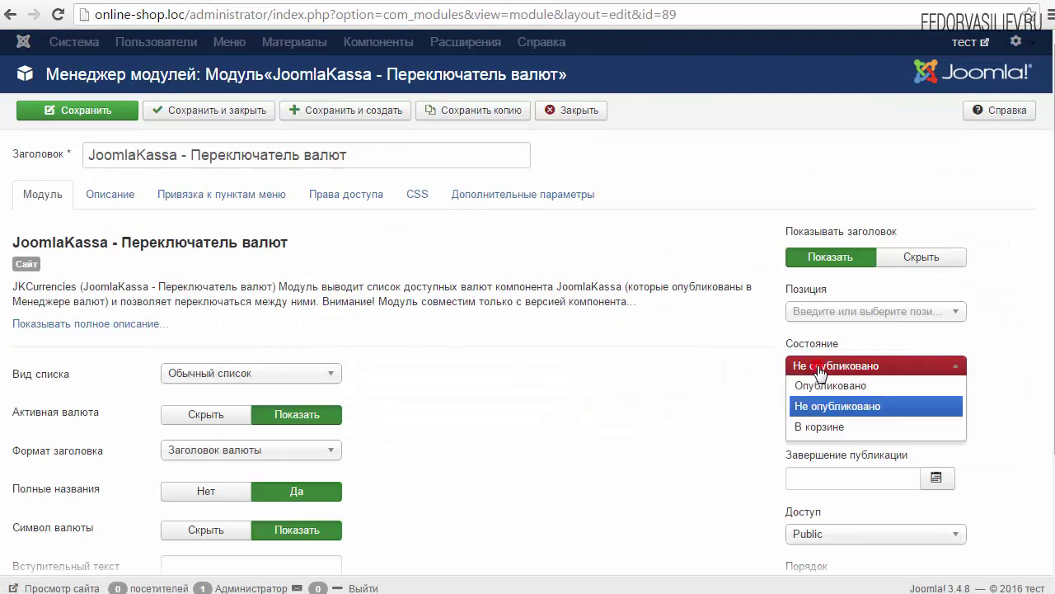
left_click(818, 384)
Step: Shorten the currency switcher module's title to Переключатель валют
left_click_drag(376, 155, 87, 155)
right_click(103, 157)
left_click(139, 212)
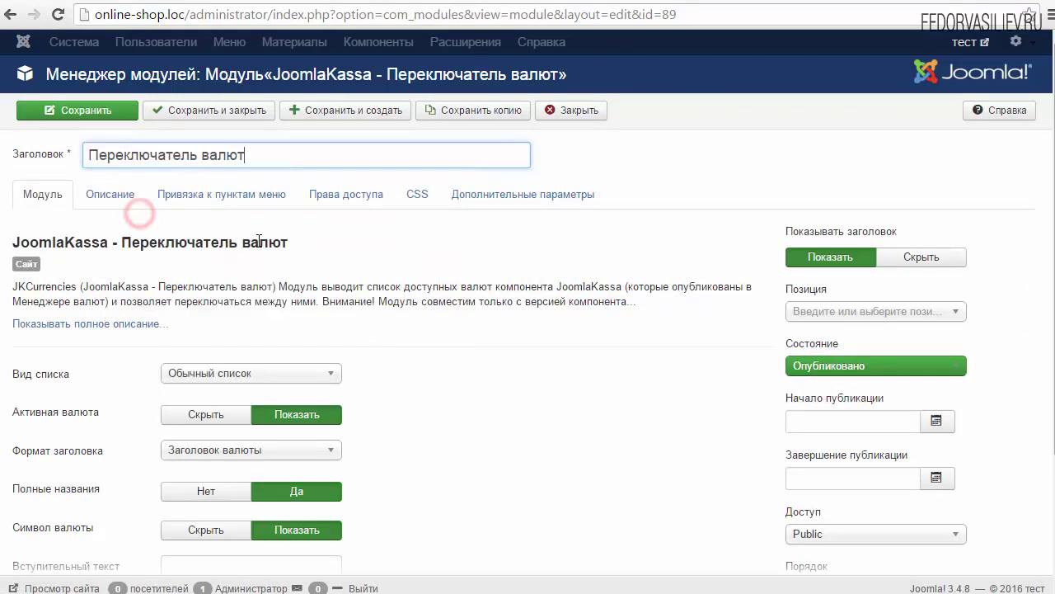
Step: Assign the currency switcher module to the position Sidebar B [sidebar-b]
left_click(831, 318)
left_click(831, 319)
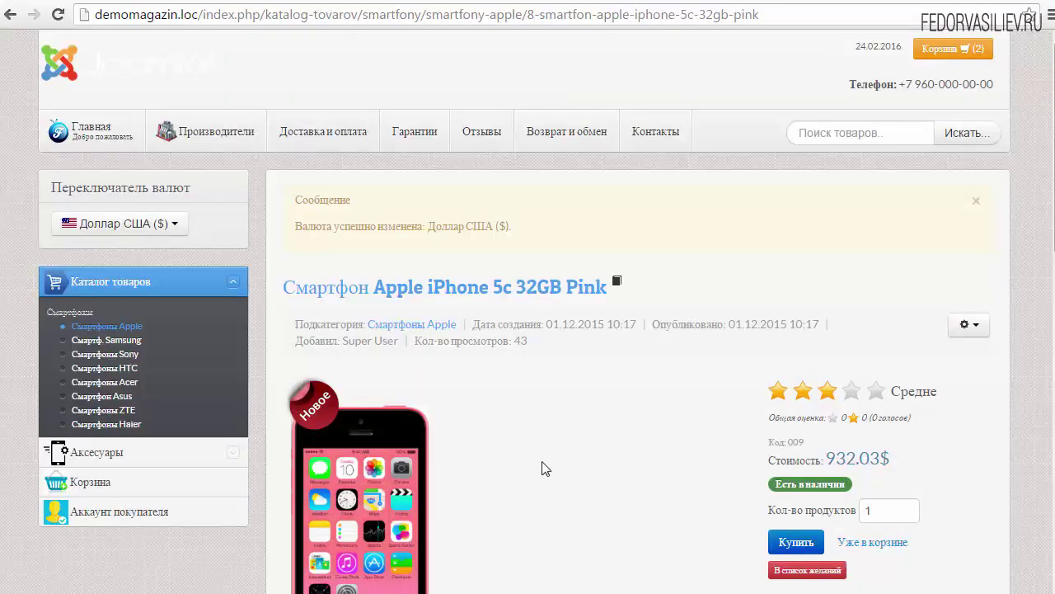
left_click_drag(45, 188, 183, 224)
left_click(209, 211)
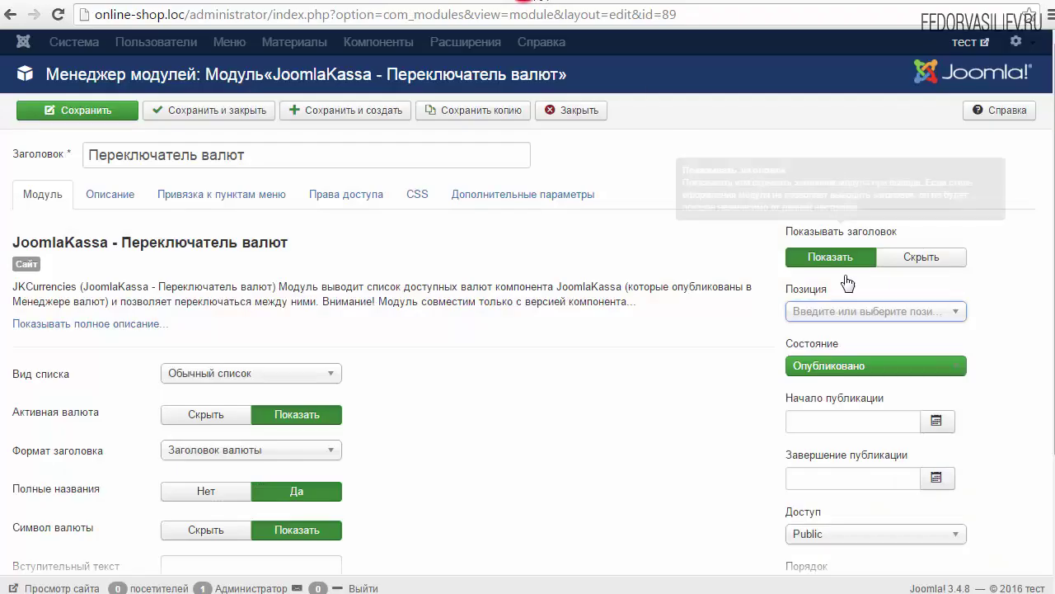
left_click(955, 312)
left_click_drag(958, 367, 950, 493)
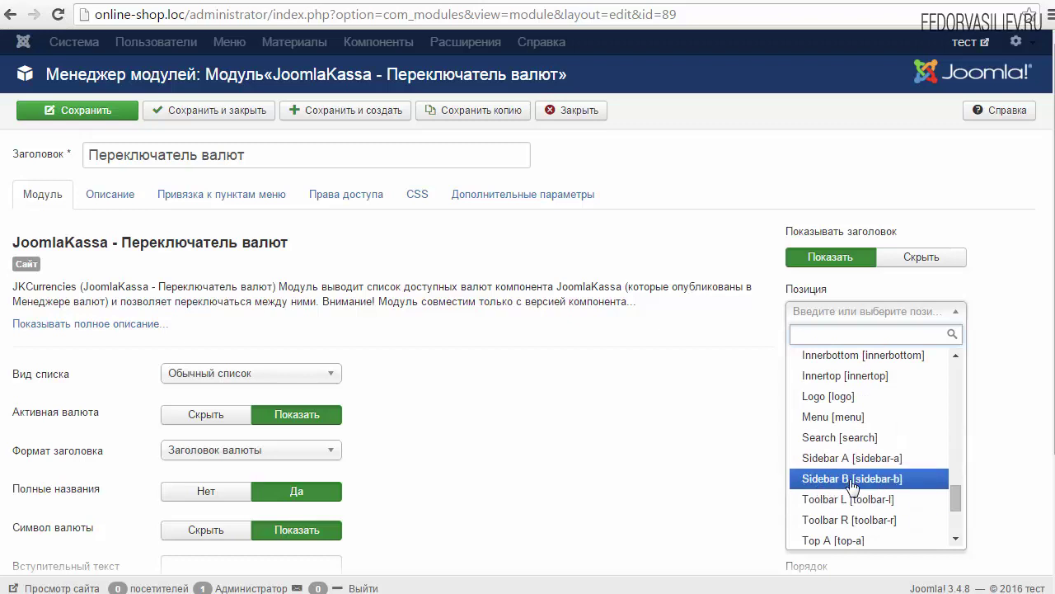
left_click(852, 481)
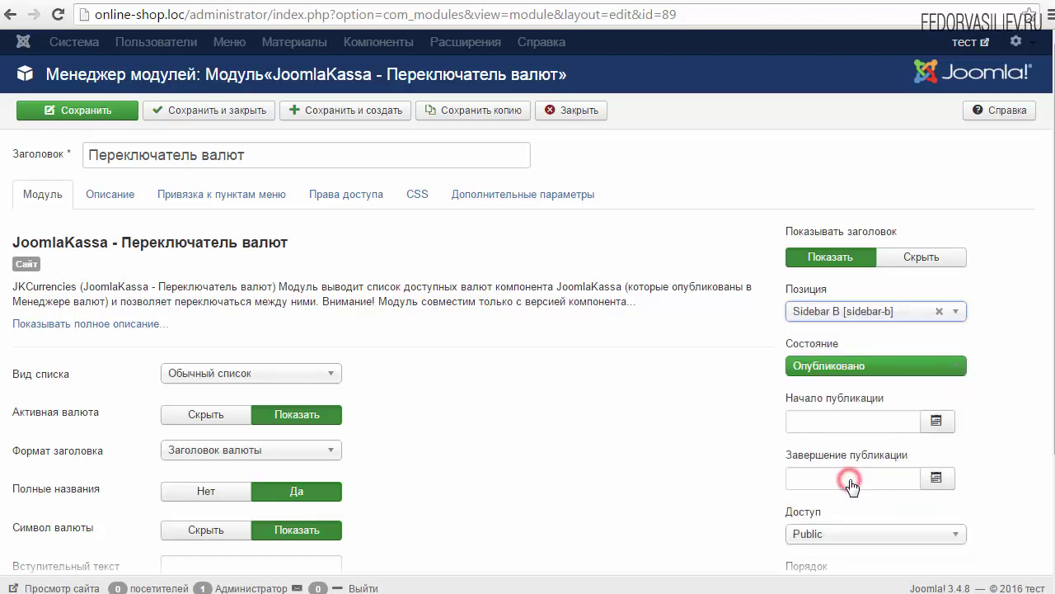
Step: Set the currency switcher module's list type (Вид списка) to Список Bootstrap
scroll(1050, 435, "down", 2)
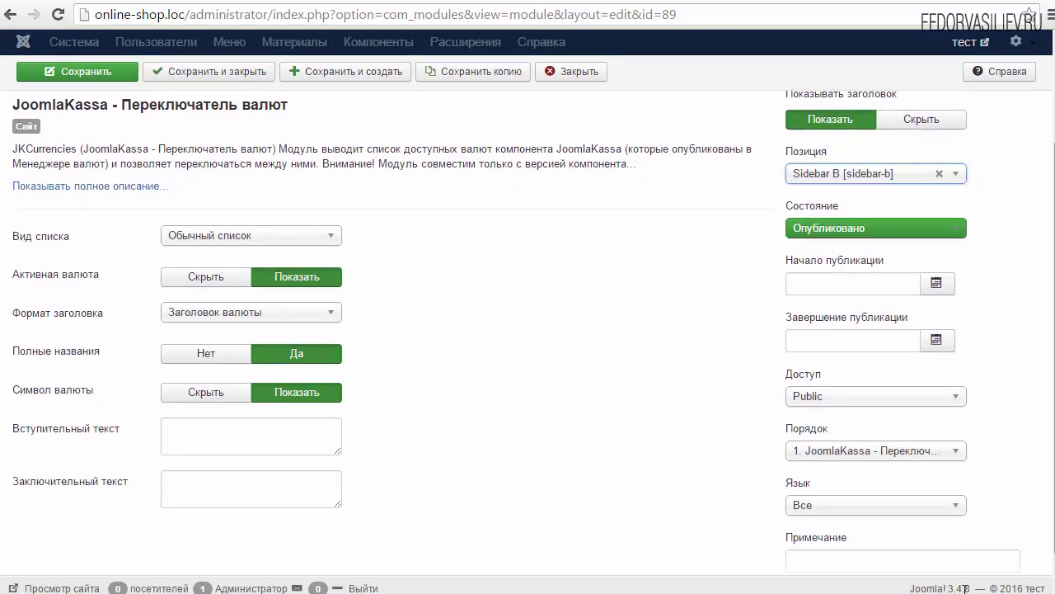
left_click(19, 258)
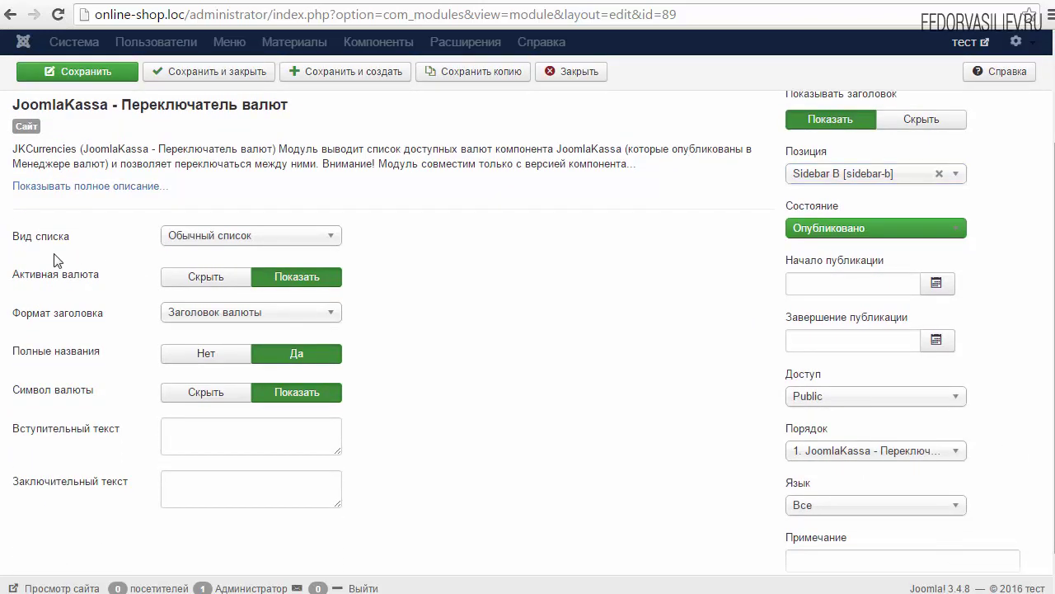
left_click(250, 239)
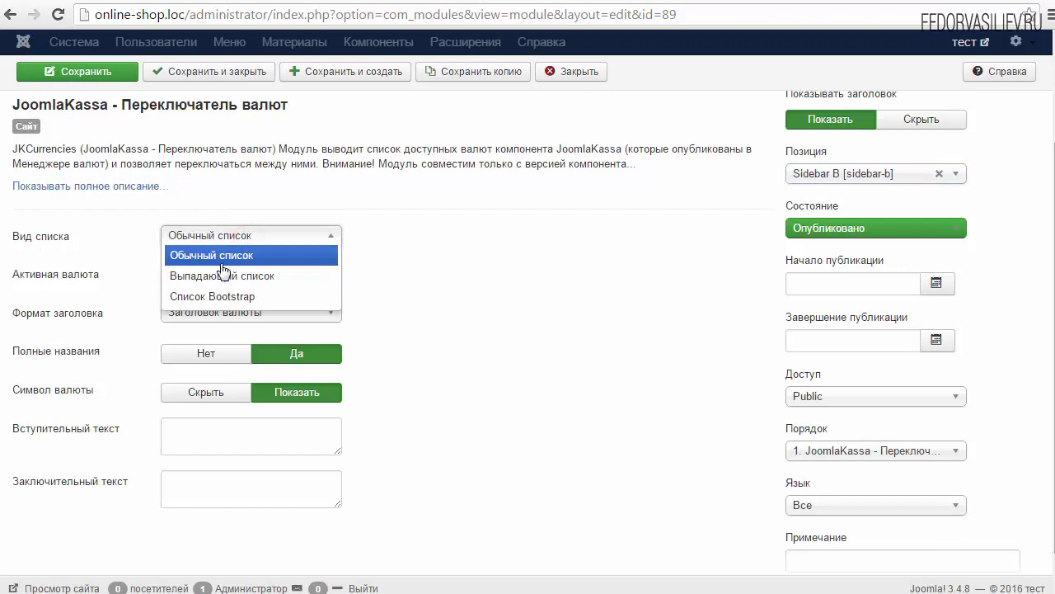
left_click(218, 297)
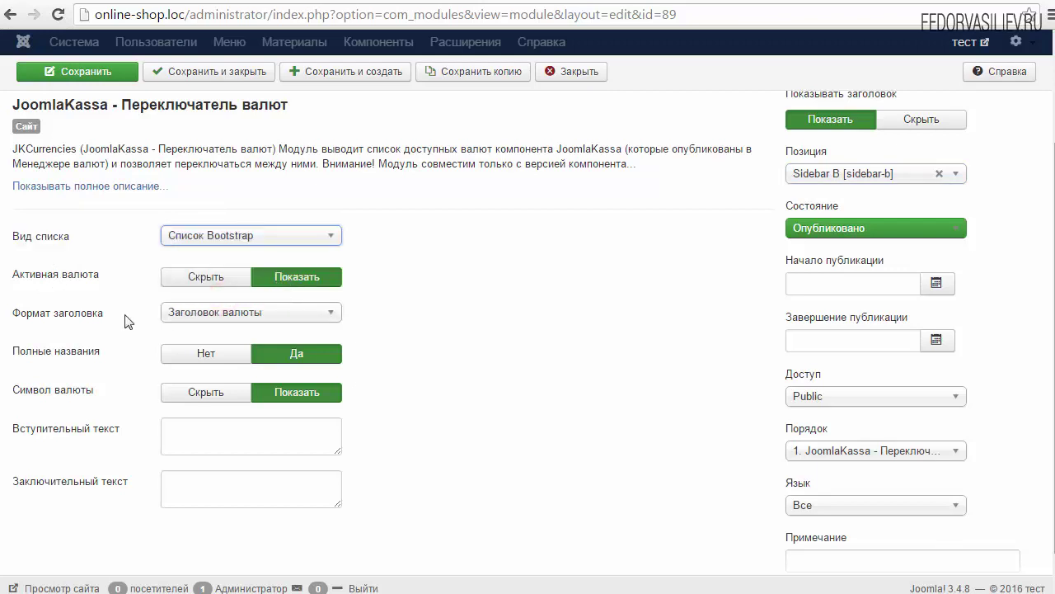
Step: View the title format (Формат заголовка) choices available for the currency switcher module
mouse_move(62, 326)
left_click(231, 314)
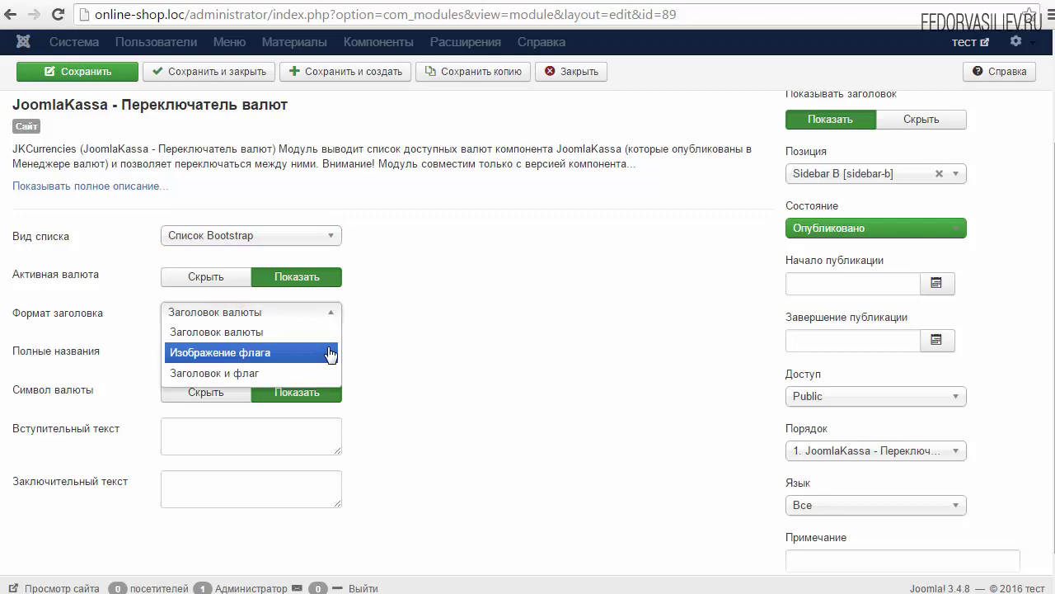
left_click(511, 329)
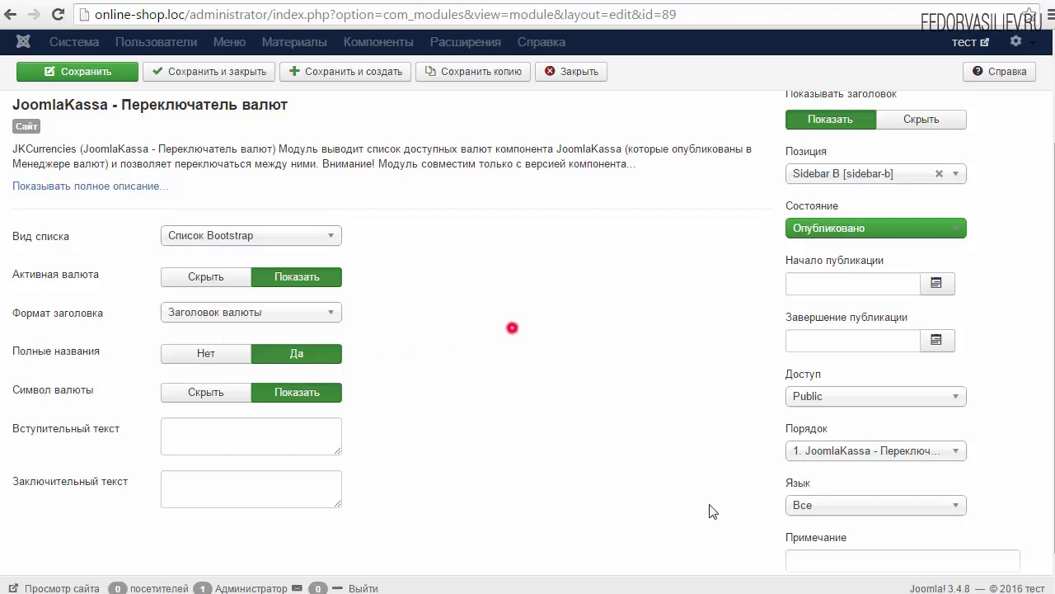
Step: Set the currency switcher module's title format (Формат заголовка) to Заголовок и флаг
left_click(203, 314)
left_click(206, 373)
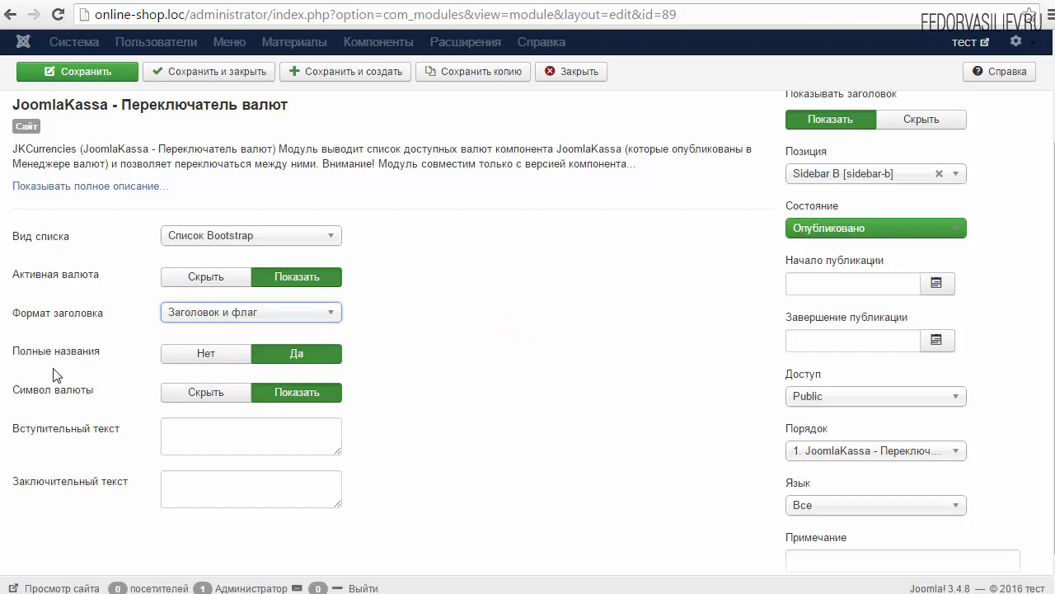
mouse_move(77, 360)
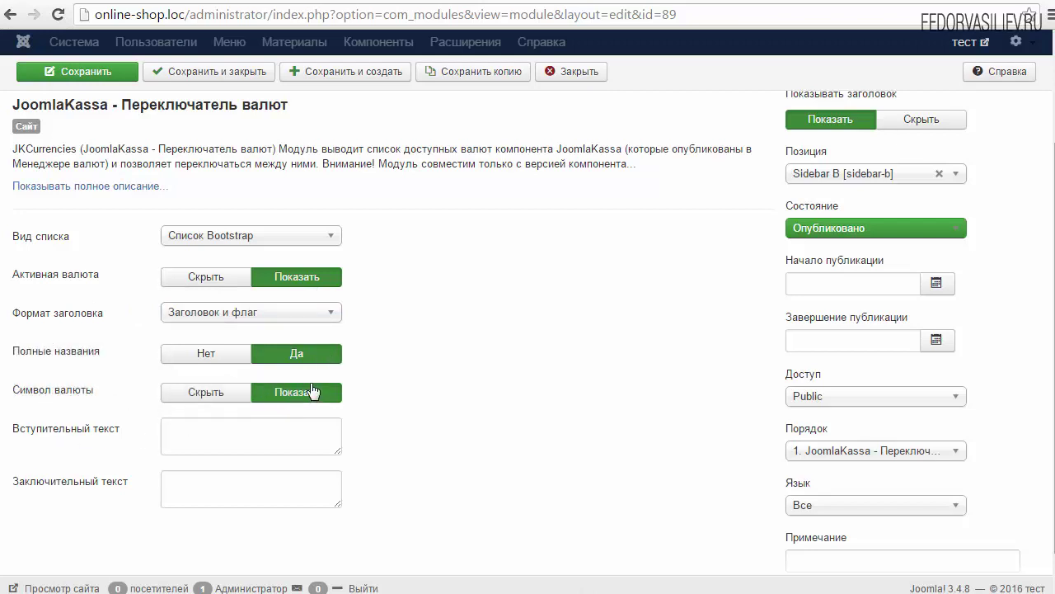
Step: Examine the module's introductory text (Вступительный текст) and closing text (Заключительный текст) fields
mouse_move(59, 434)
left_click(191, 432)
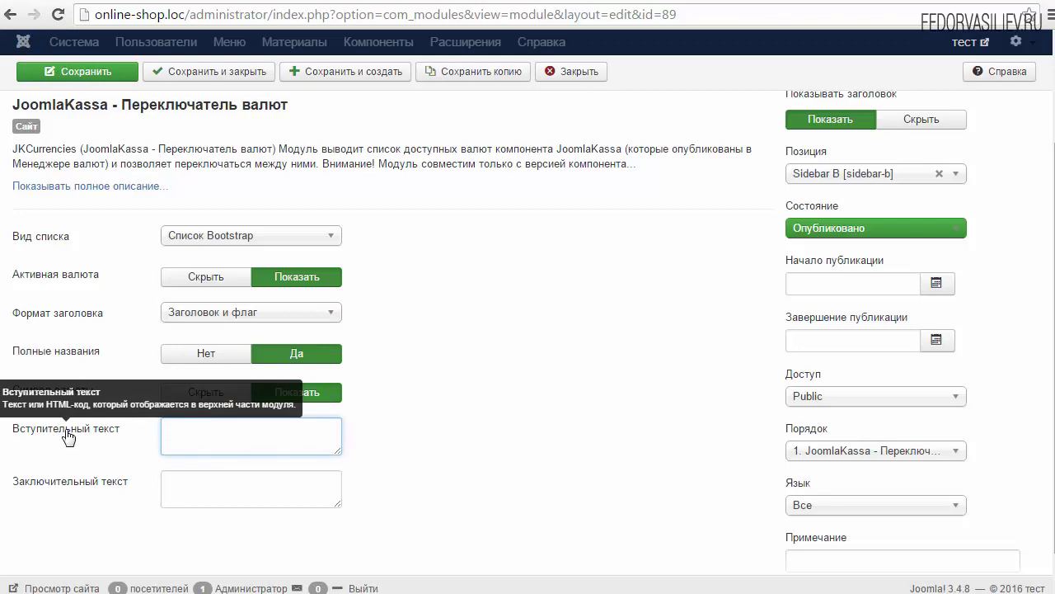
left_click(211, 443)
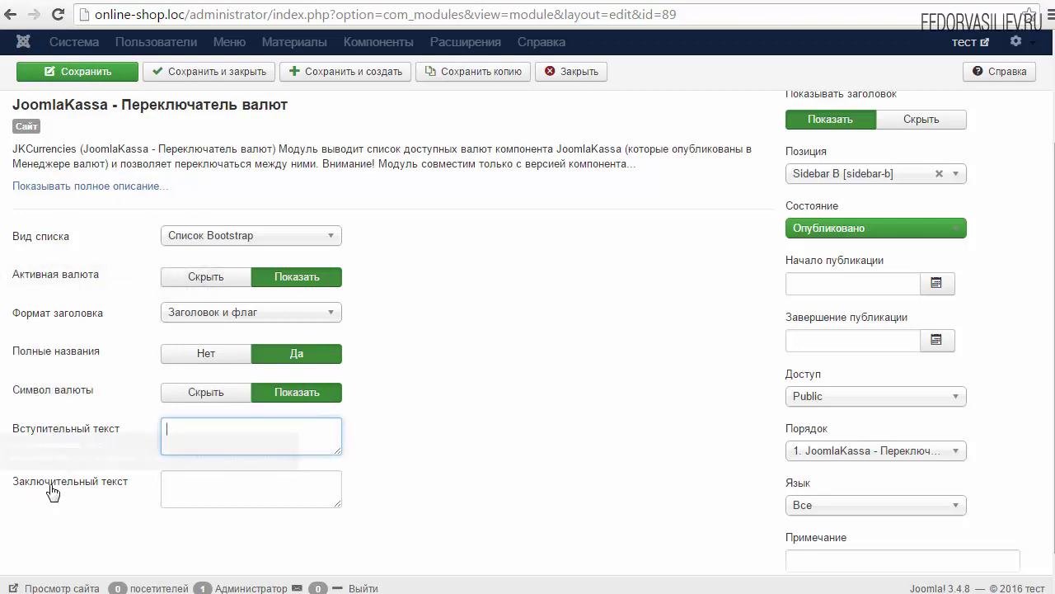
left_click(174, 493)
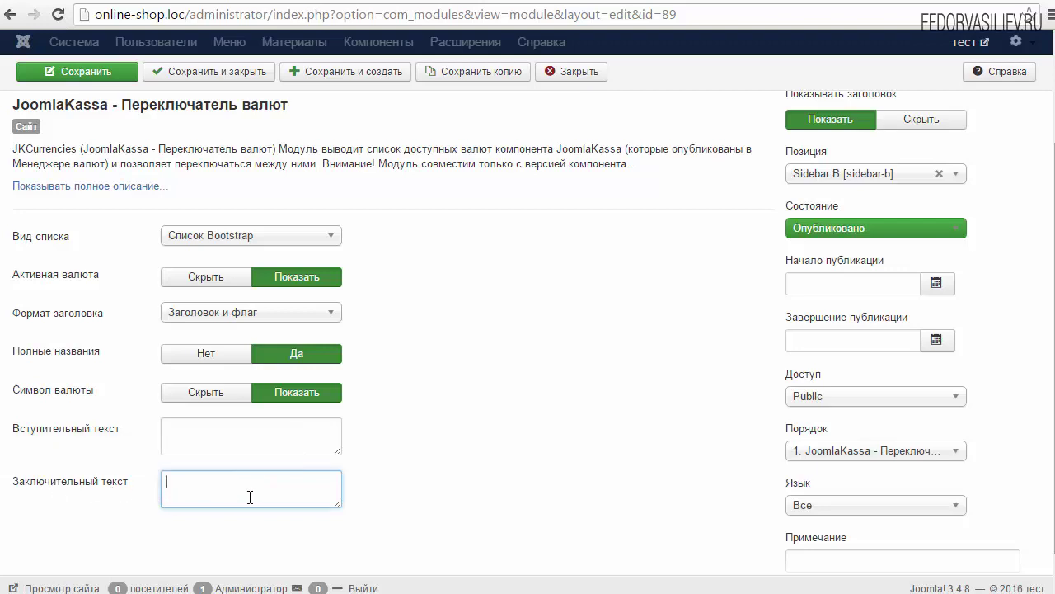
scroll(269, 432, "up", 5)
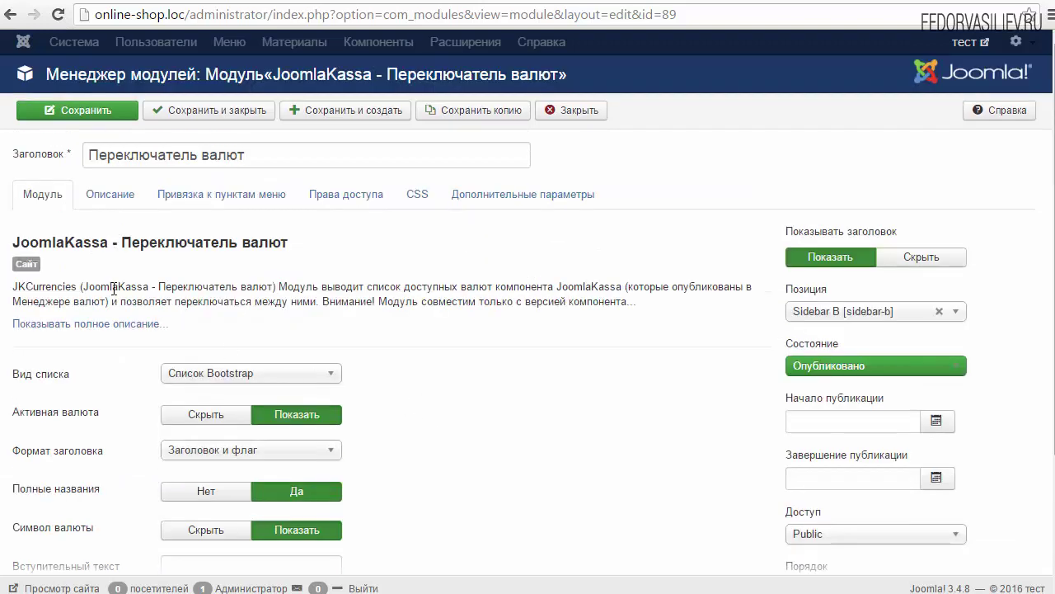
scroll(146, 278, "down", 5)
left_click(171, 382)
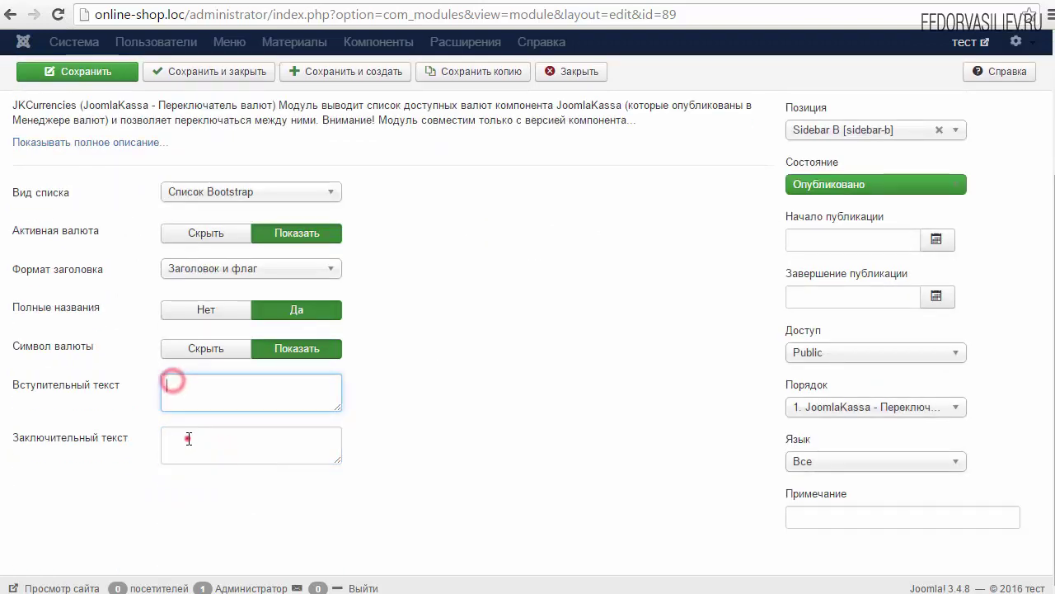
left_click(183, 439)
left_click(198, 389)
Step: Set the module's menu assignment (Привязка модуля) to На всех страницах
scroll(482, 374, "up", 2)
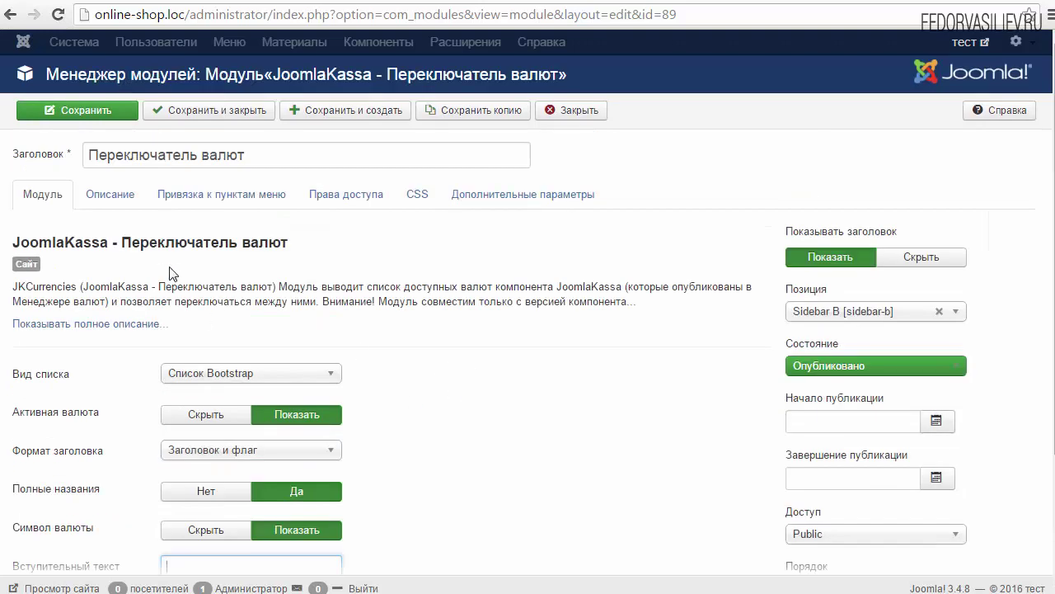
left_click(122, 202)
left_click(192, 201)
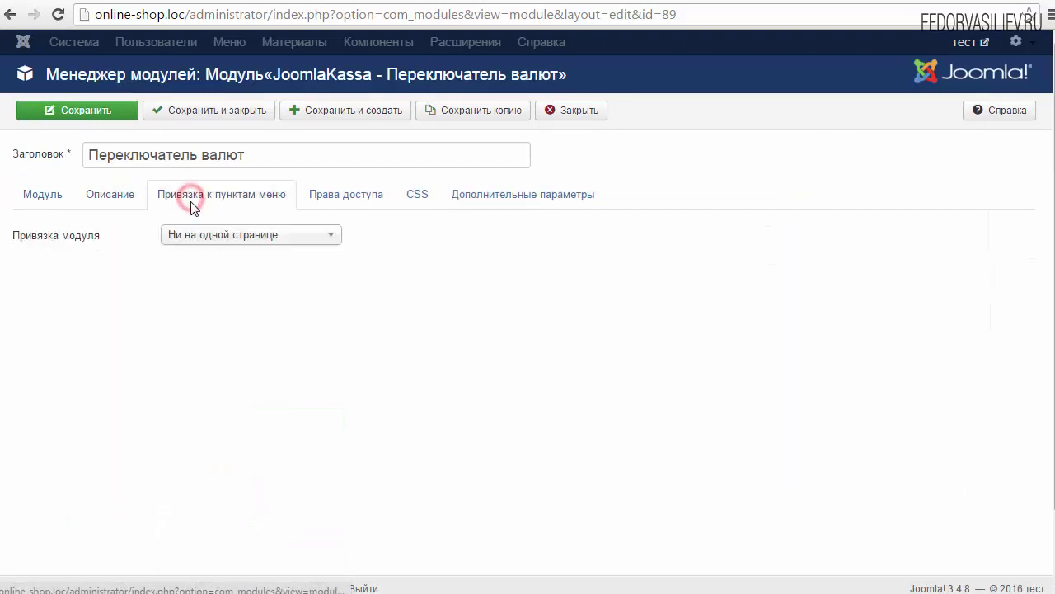
left_click(275, 233)
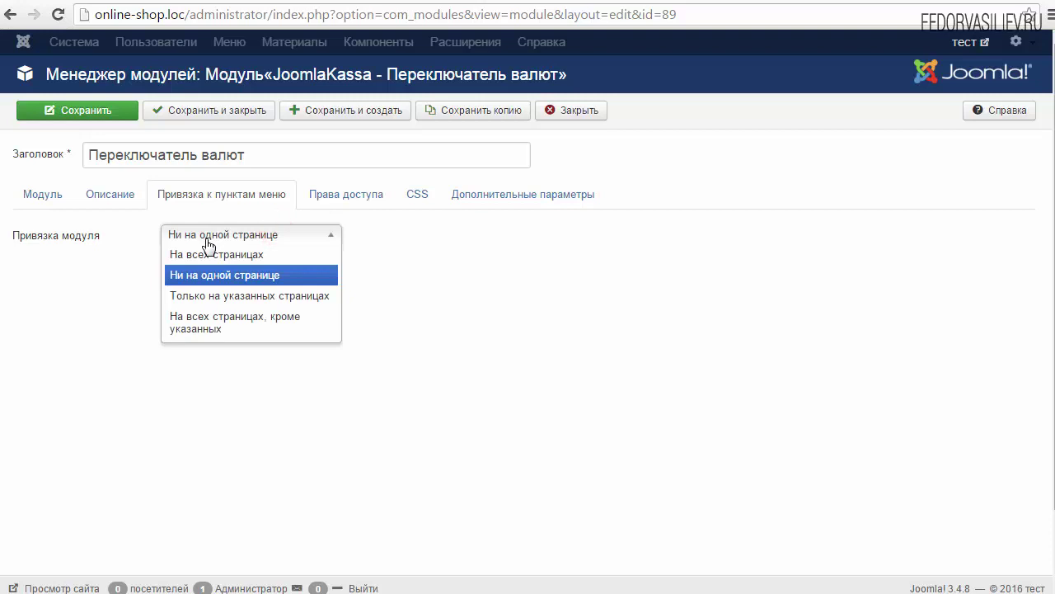
left_click(199, 267)
left_click(199, 229)
left_click(198, 256)
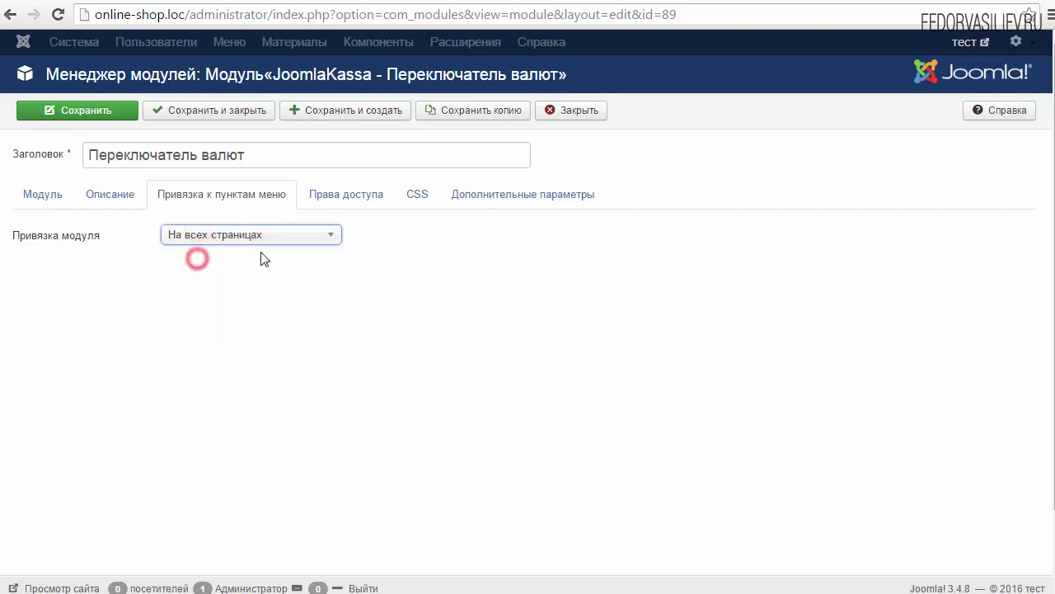
Step: Look through the module's access rights, CSS and additional parameters, and save the module
left_click(347, 194)
left_click(424, 195)
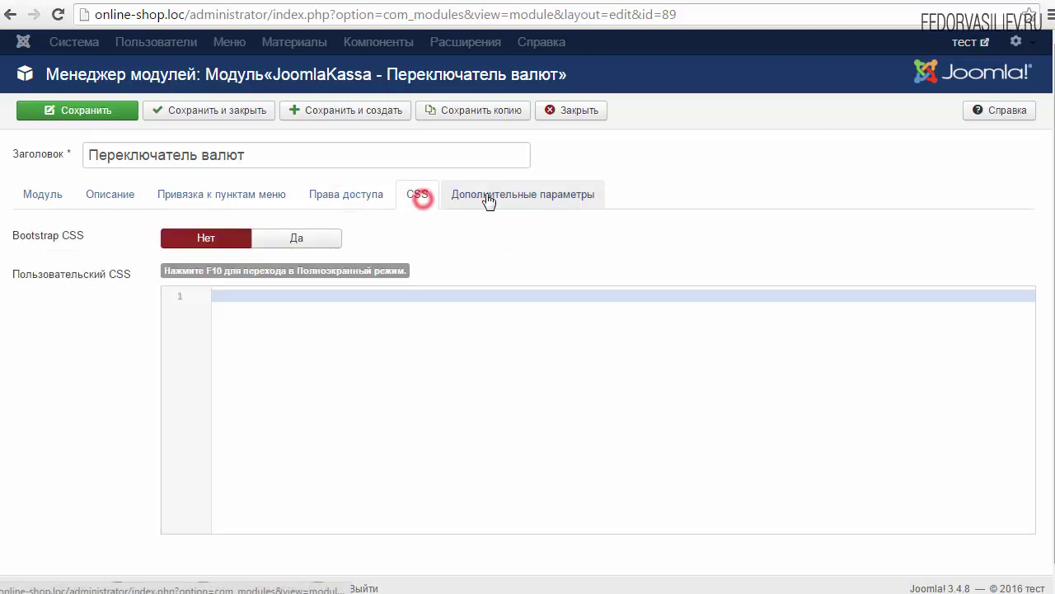
left_click(490, 196)
scroll(192, 253, "down", 2)
scroll(192, 253, "up", 2)
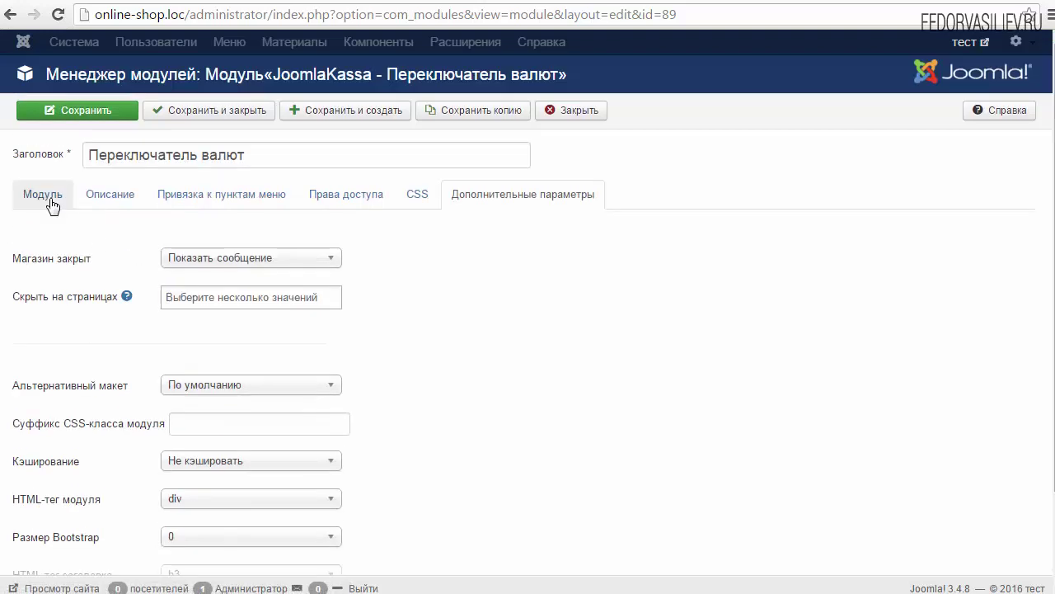
left_click(43, 198)
left_click(83, 112)
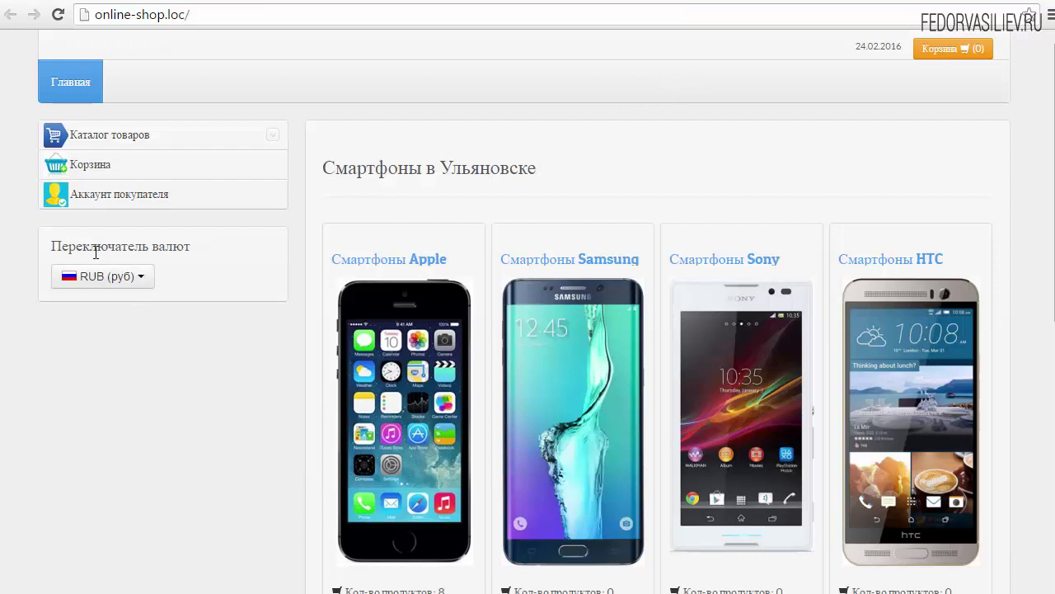
Step: View the currencies offered by the Переключатель валют module on the storefront home page
left_click(142, 278)
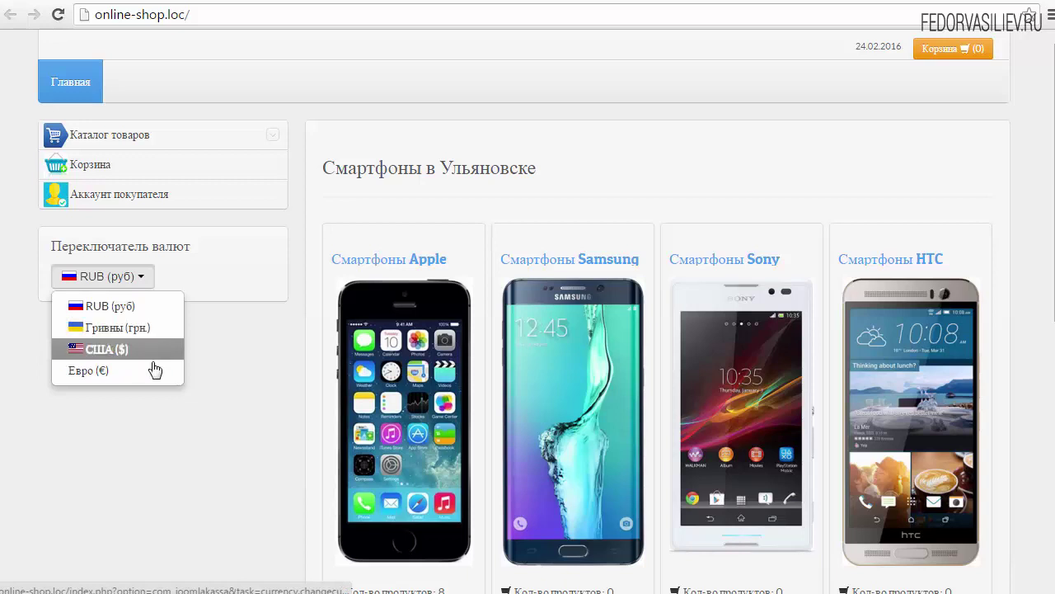
left_click(240, 372)
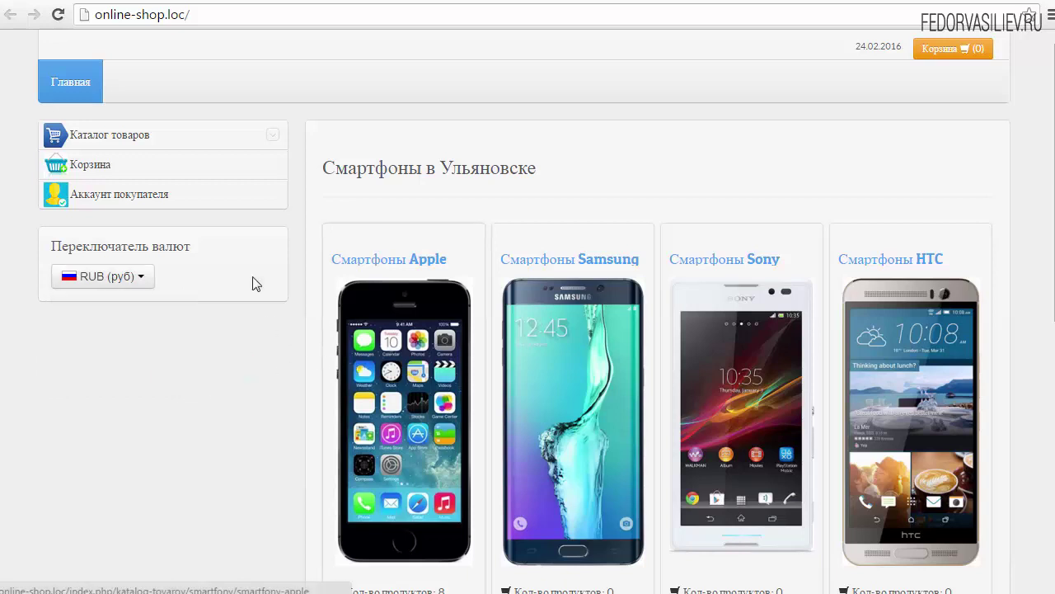
left_click(142, 278)
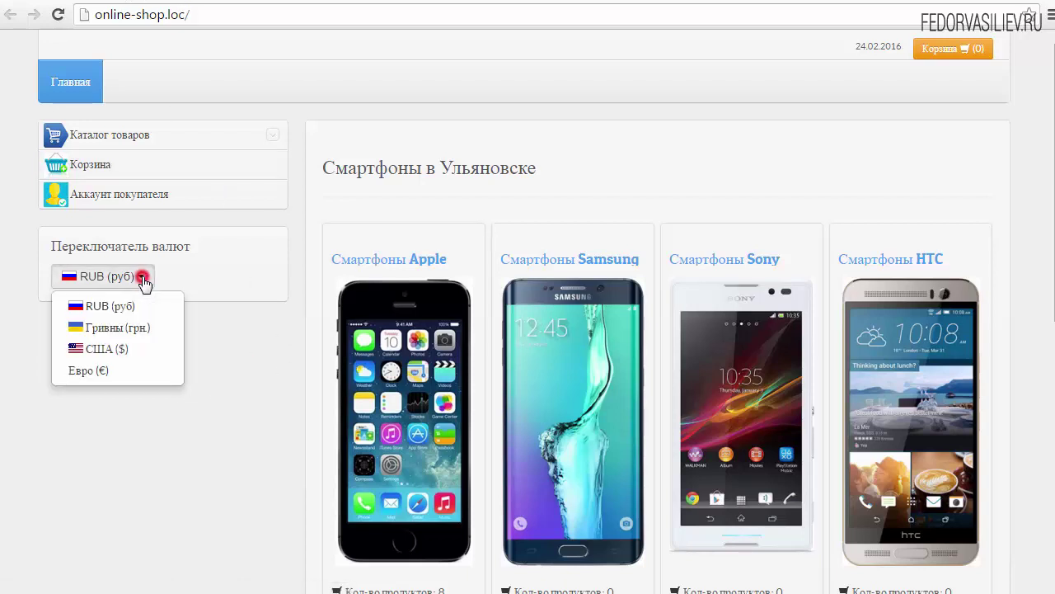
left_click(212, 313)
left_click(122, 282)
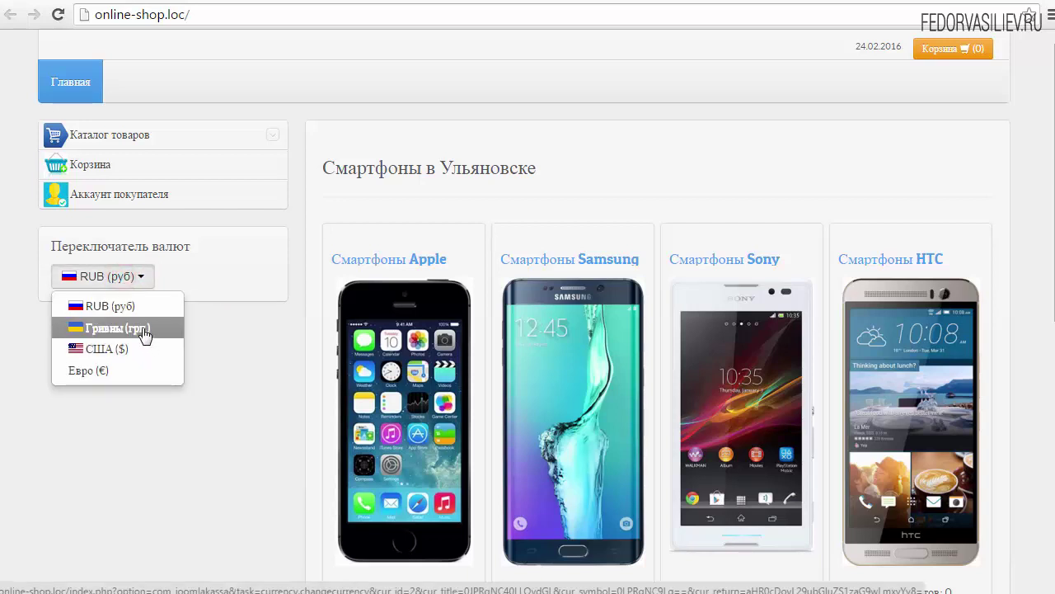
left_click(233, 320)
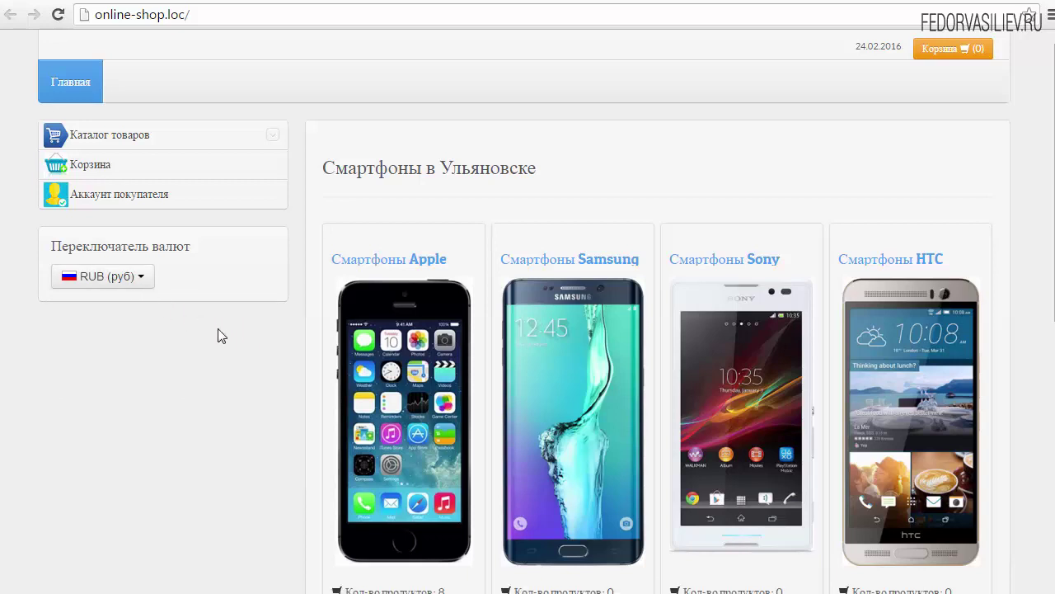
Step: Open the Apple iPhone 5c 32GB Pink product from the Смартфоны Apple category and check its ruble price
scroll(262, 318, "down", 2)
left_click(283, 322)
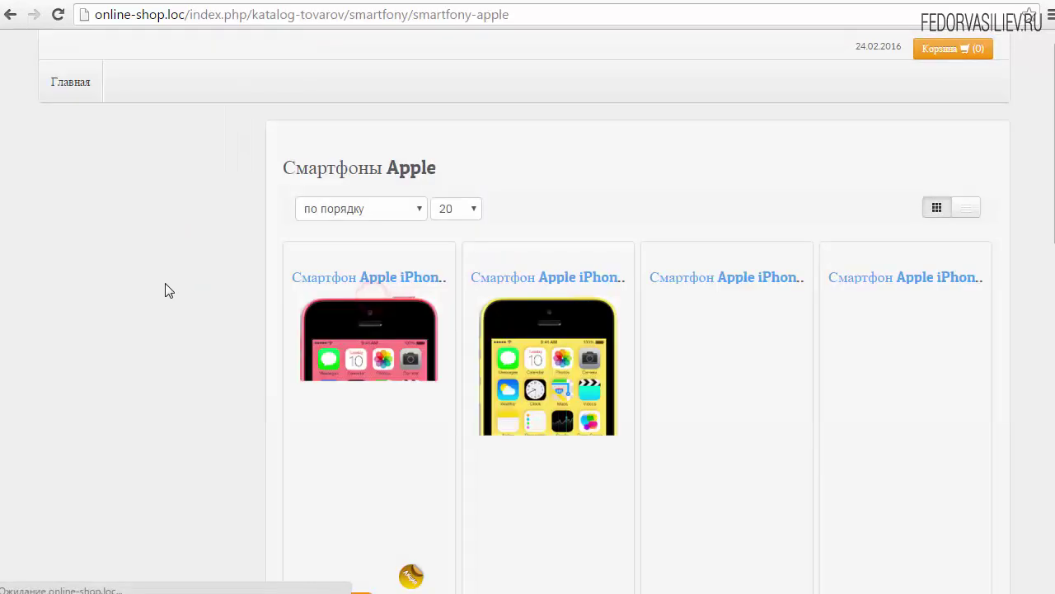
scroll(177, 288, "down", 3)
scroll(177, 288, "up", 1)
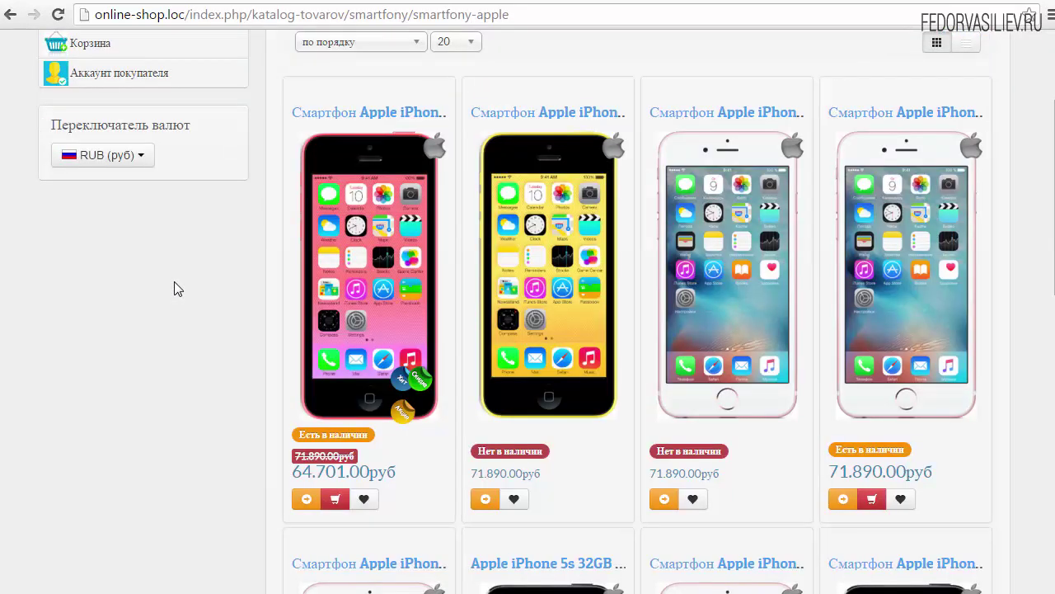
left_click(318, 271)
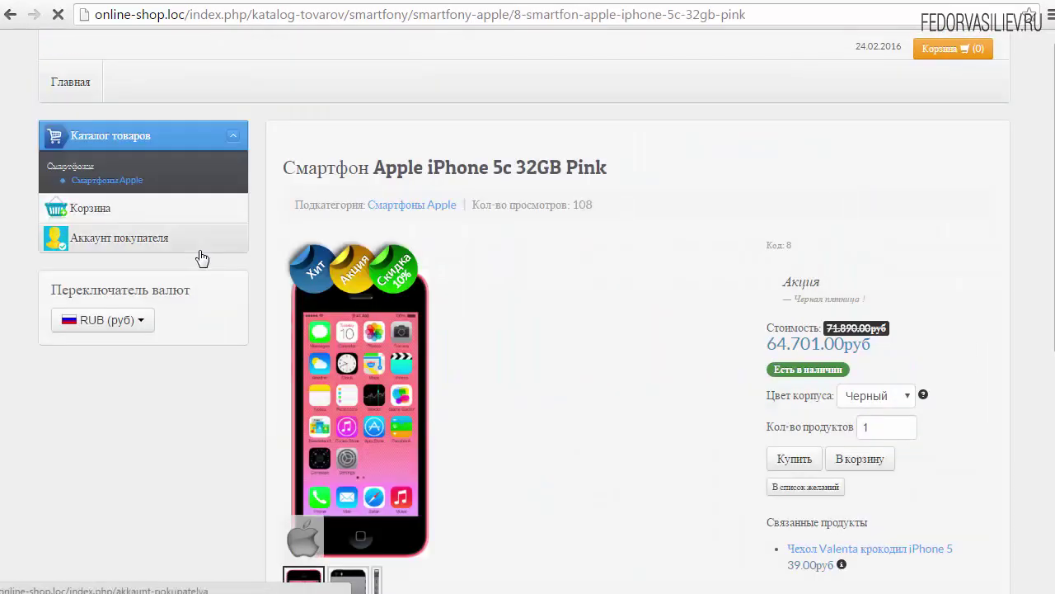
triple_click(753, 261)
left_click(770, 261)
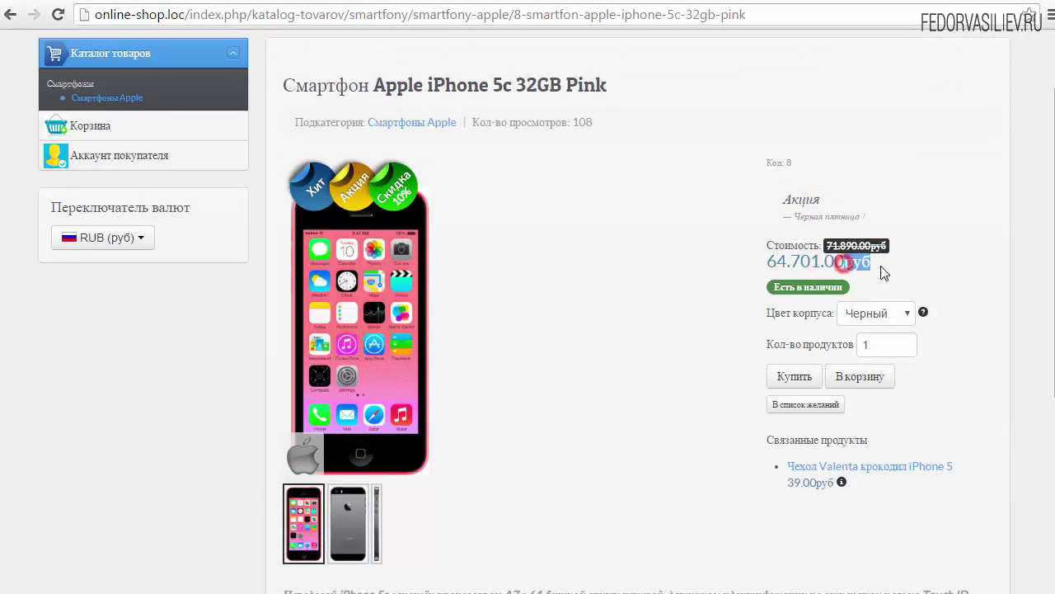
scroll(215, 366, "up", 1)
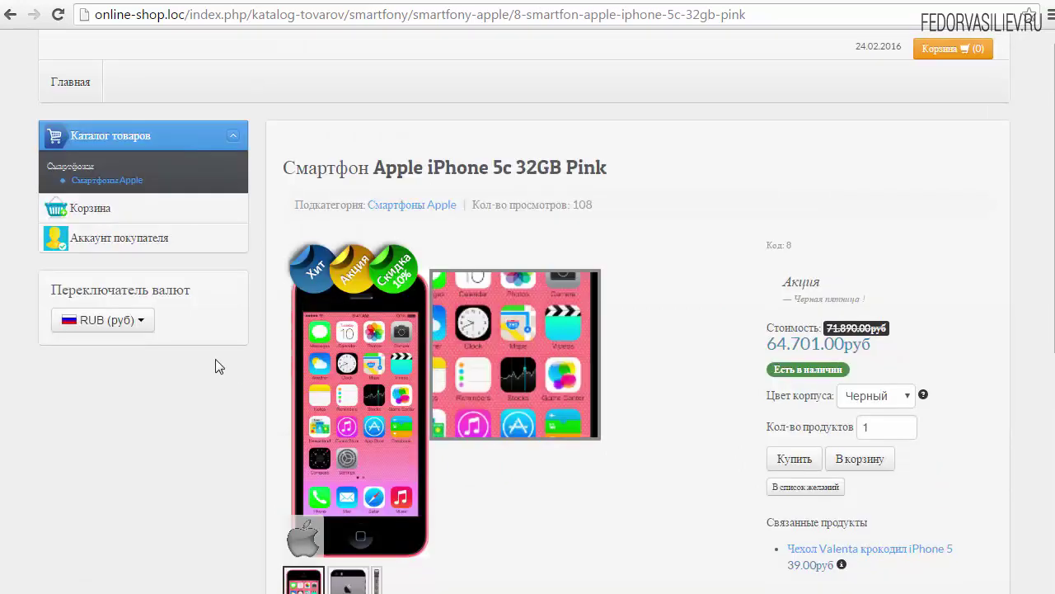
Step: Switch the storefront currency to Евро (€) and check the product's converted price
left_click(139, 321)
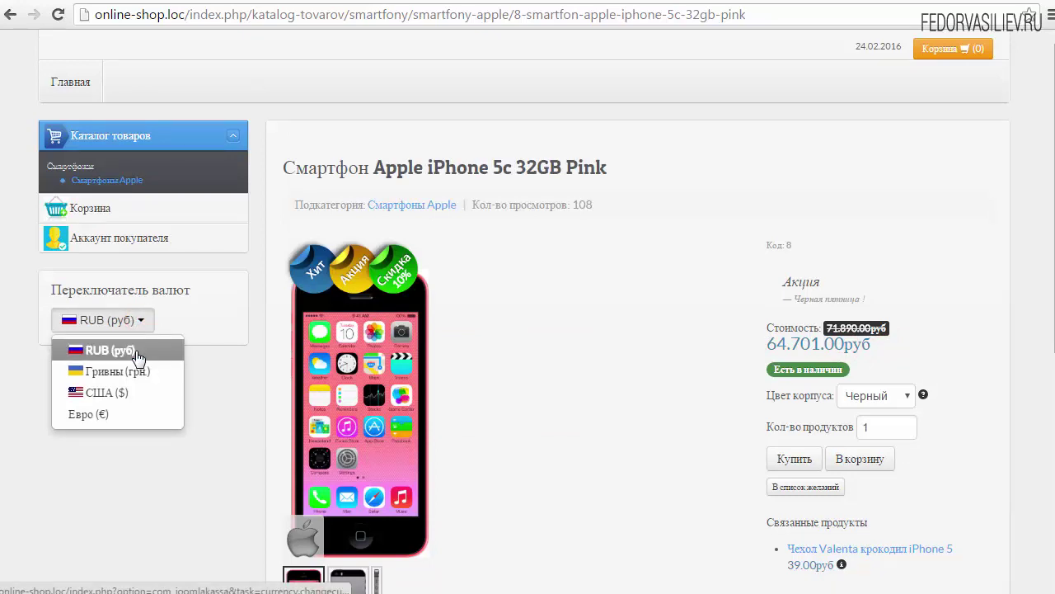
left_click(106, 417)
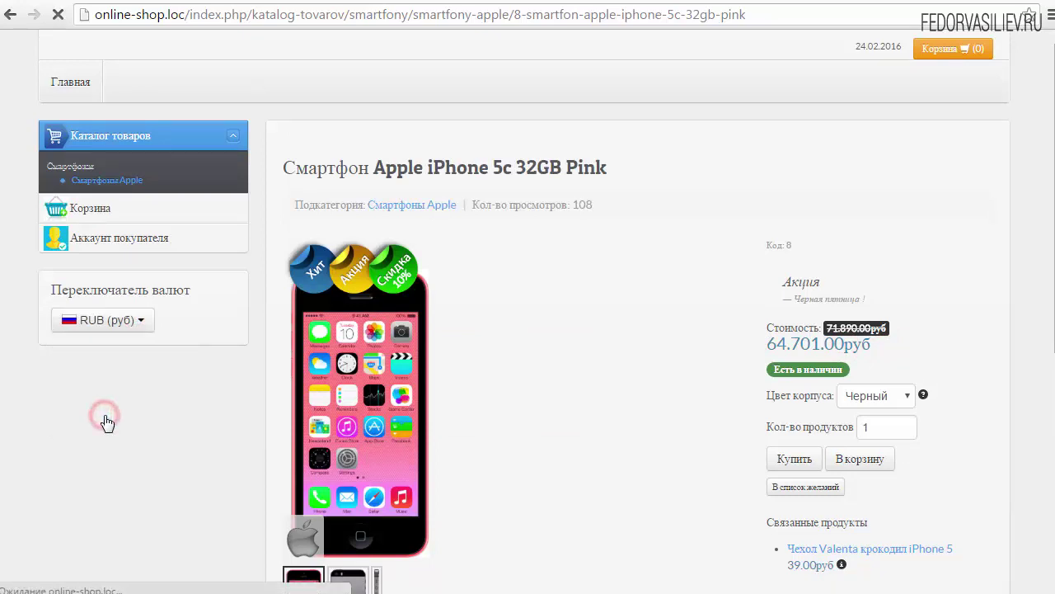
left_click_drag(295, 174, 425, 176)
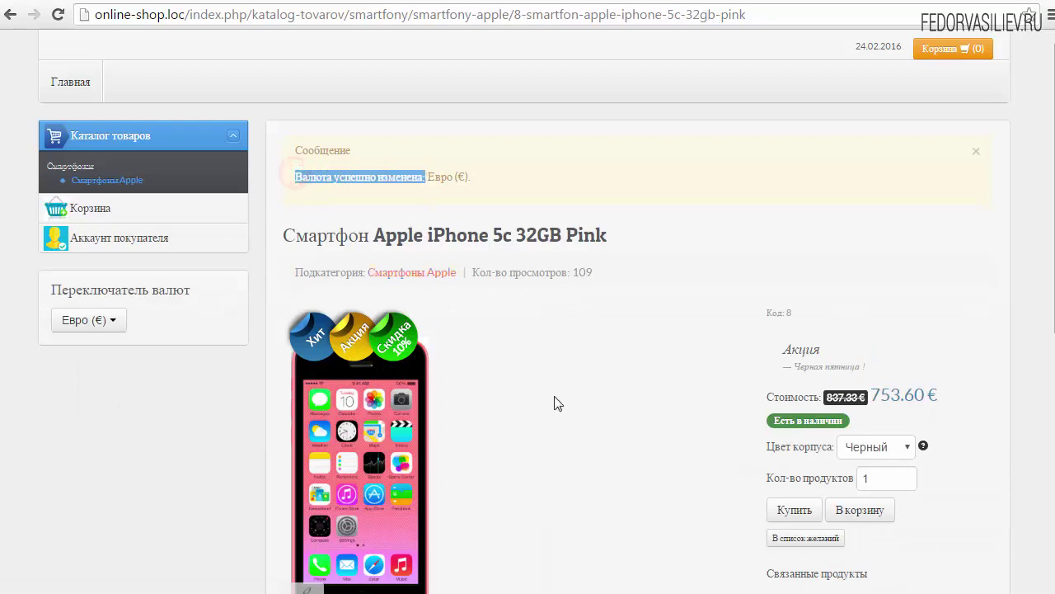
left_click(551, 397)
scroll(627, 401, "down", 1)
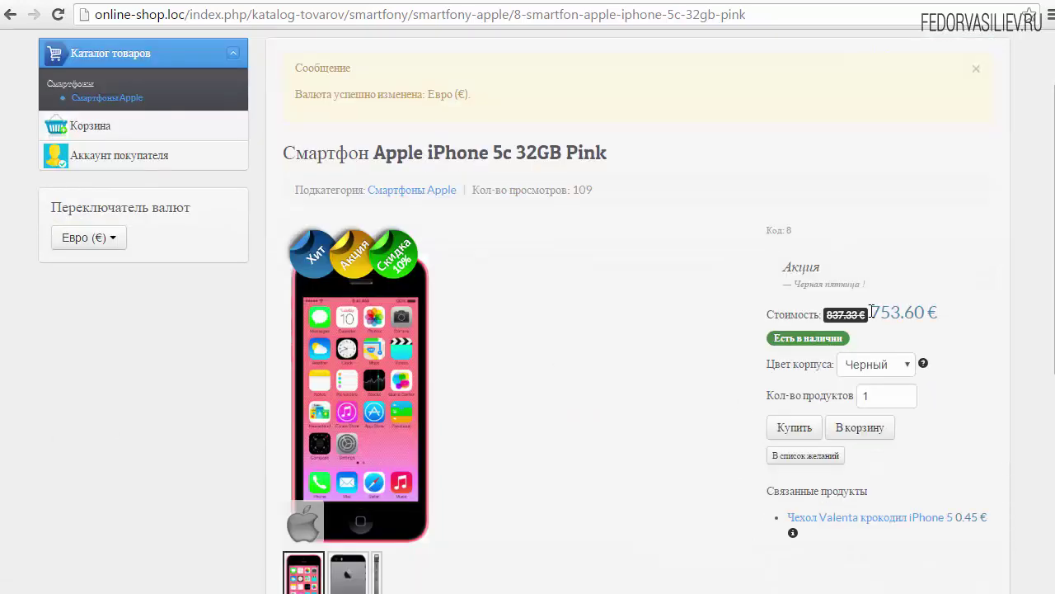
left_click_drag(871, 311, 931, 314)
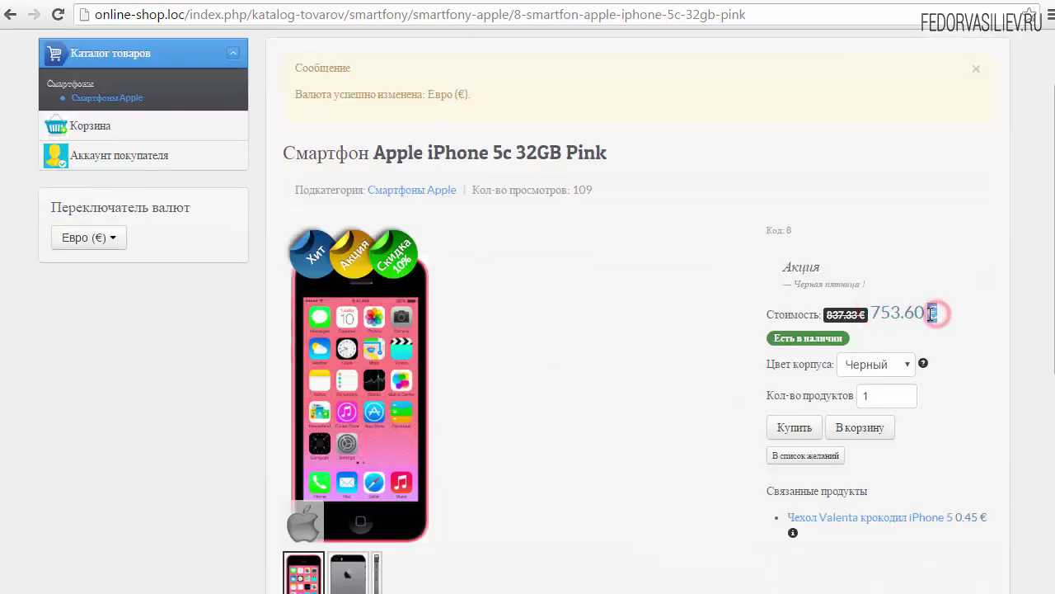
left_click(953, 321)
scroll(494, 324, "up", 1)
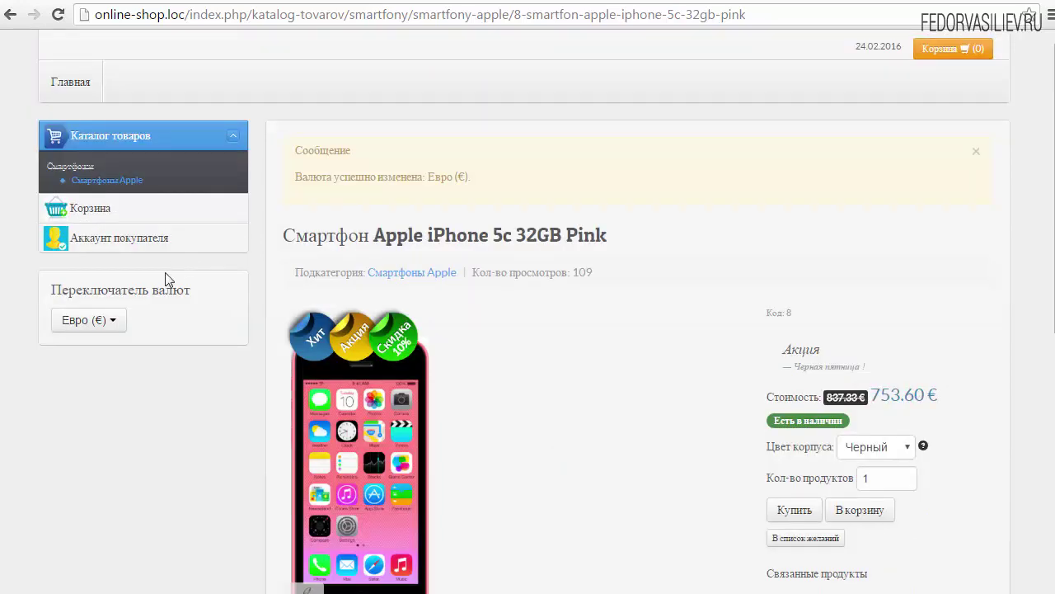
Step: Switch the storefront currency to Гривны (грн.) and check the product's price
left_click(113, 319)
left_click(135, 375)
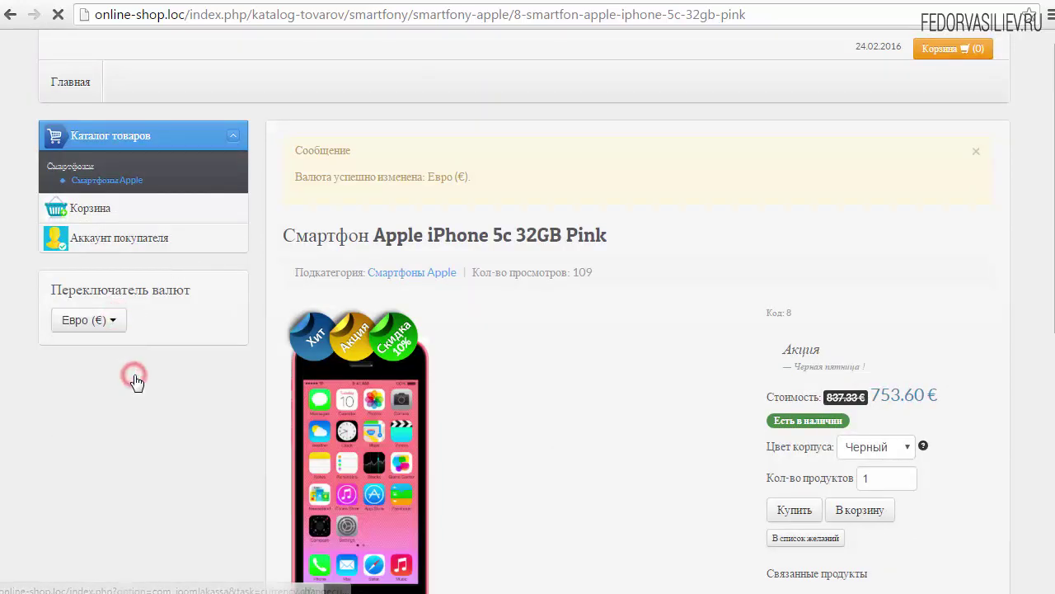
triple_click(756, 409)
left_click(588, 385)
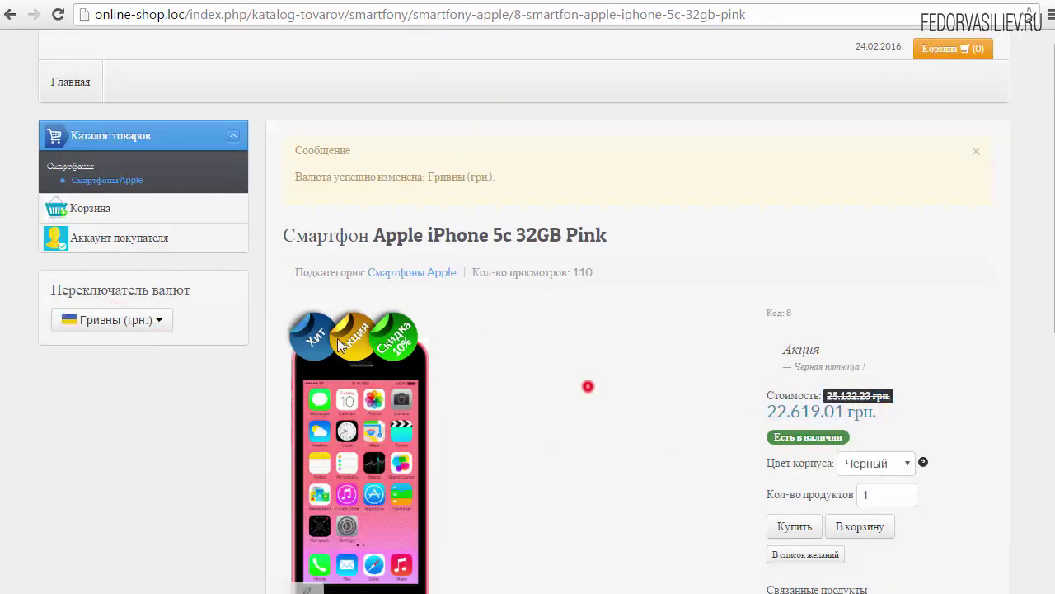
Step: Switch the storefront currency back to RUB (руб) and return to the administrator's module manager
left_click(154, 319)
left_click(130, 353)
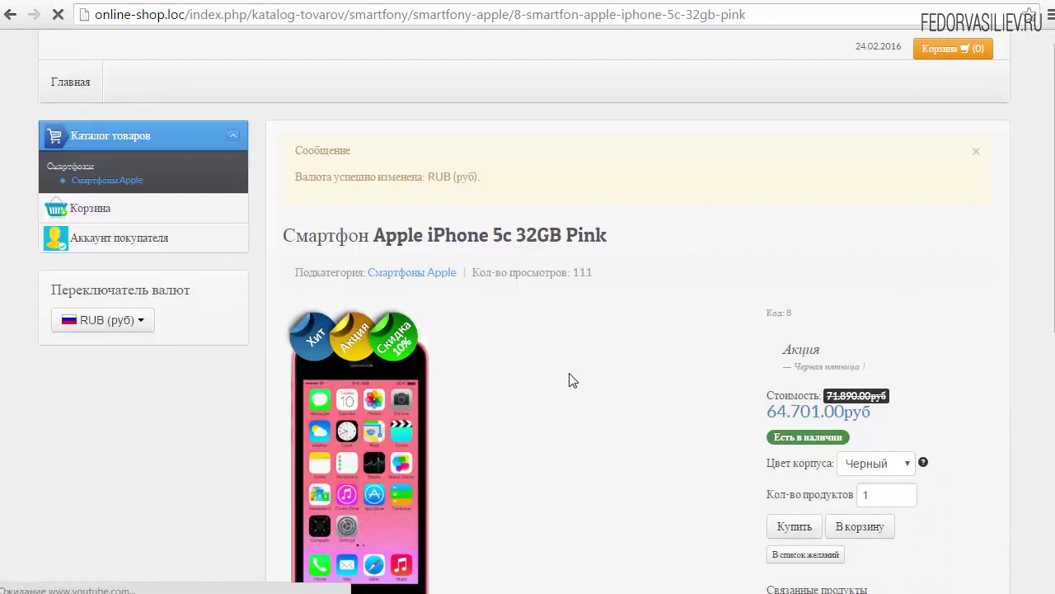
left_click_drag(38, 291, 124, 290)
left_click(185, 292)
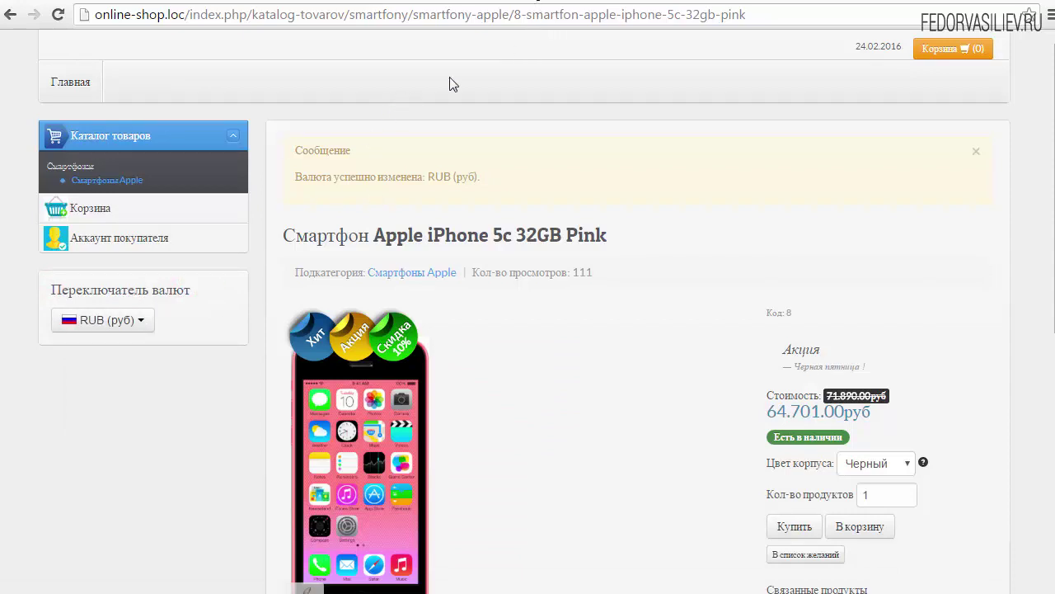
left_click(545, 2)
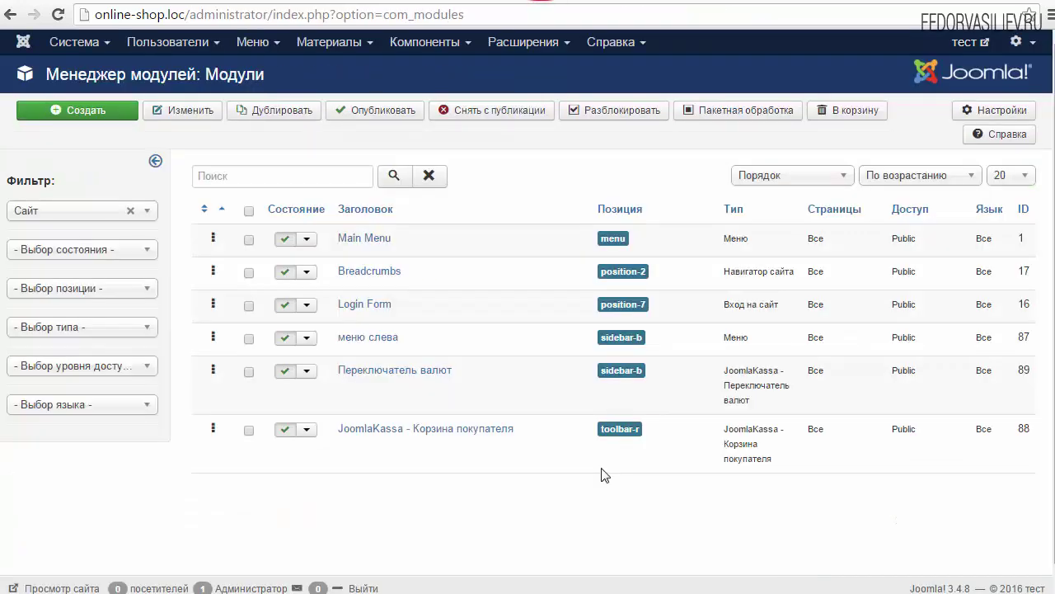
Step: Sort the modules by ascending order and place Переключатель валют above меню слева within the sidebar-b position
left_click(206, 216)
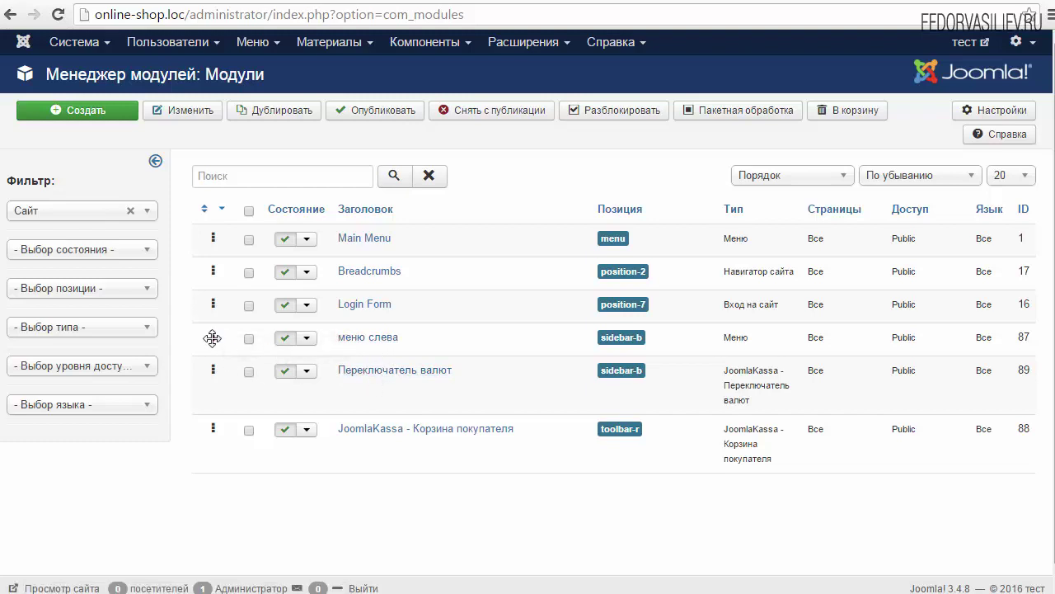
left_click_drag(212, 337, 213, 396)
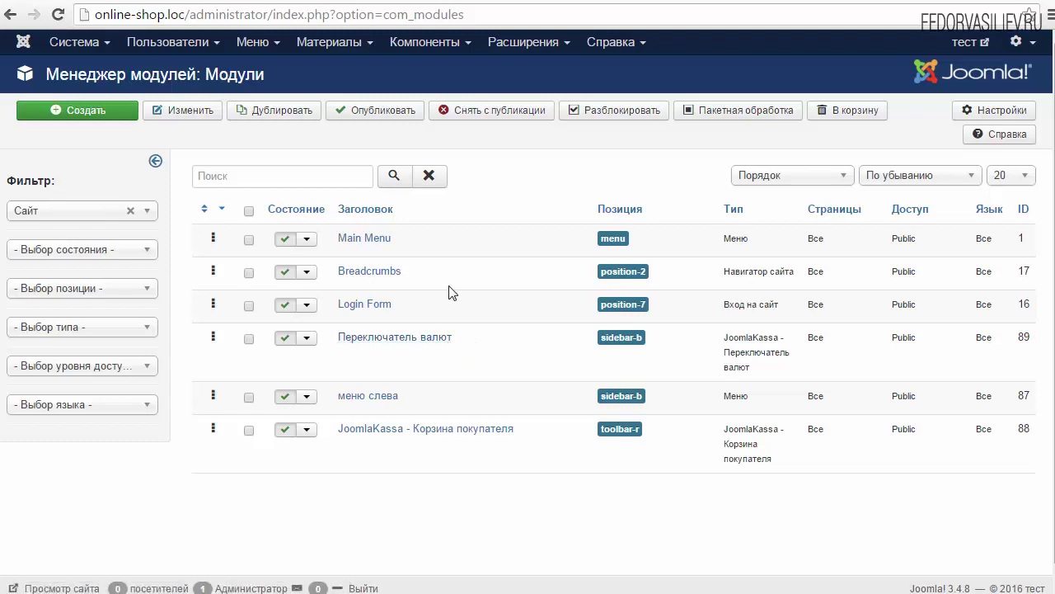
left_click(205, 213)
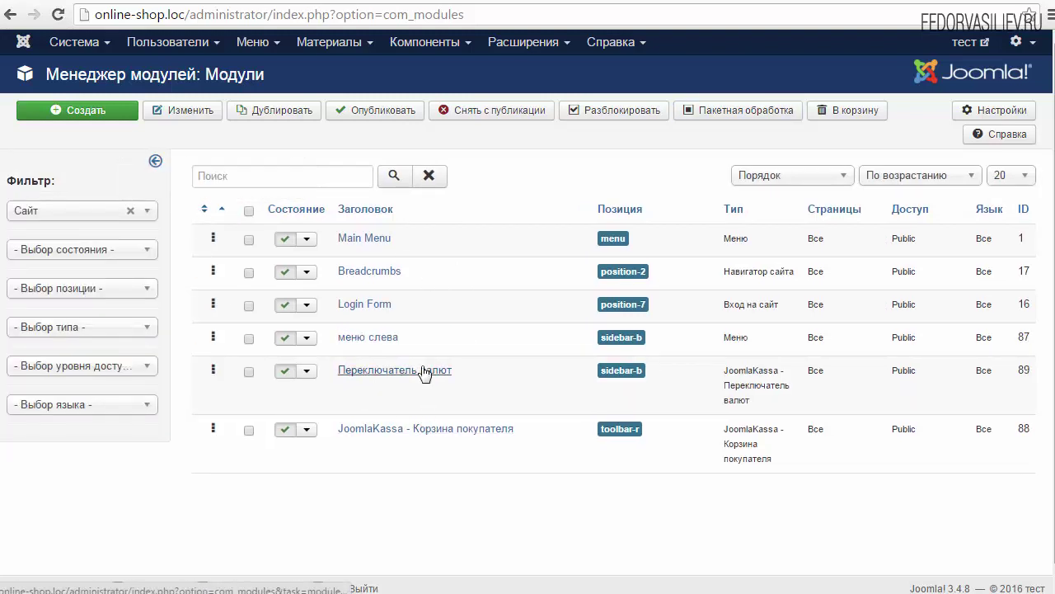
left_click_drag(212, 337, 209, 396)
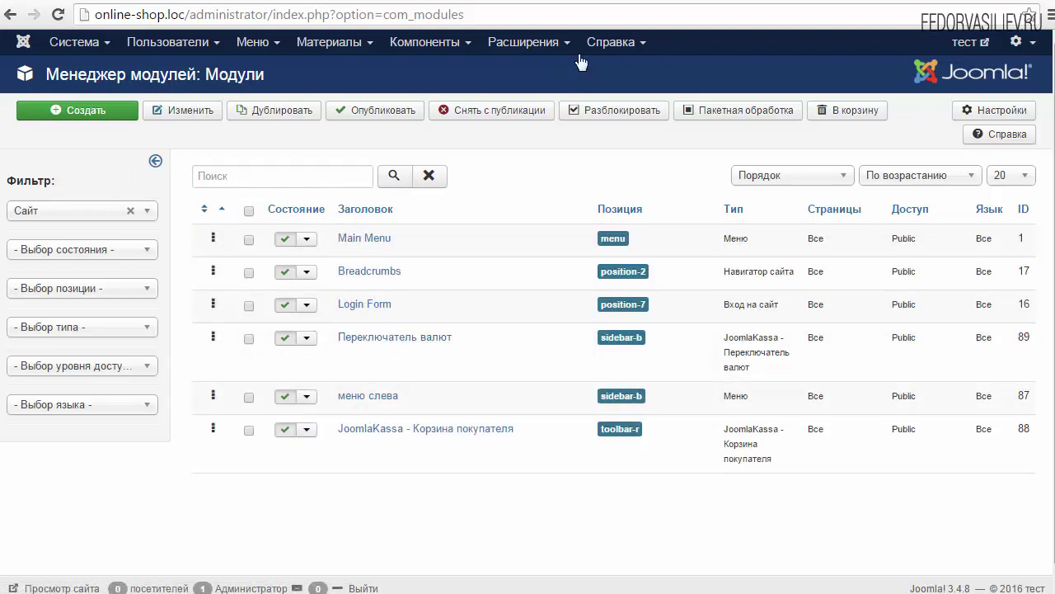
Step: Reload the storefront and check the currency switcher's placement above the side menu and its list of currencies
left_click(574, 7)
left_click(55, 15)
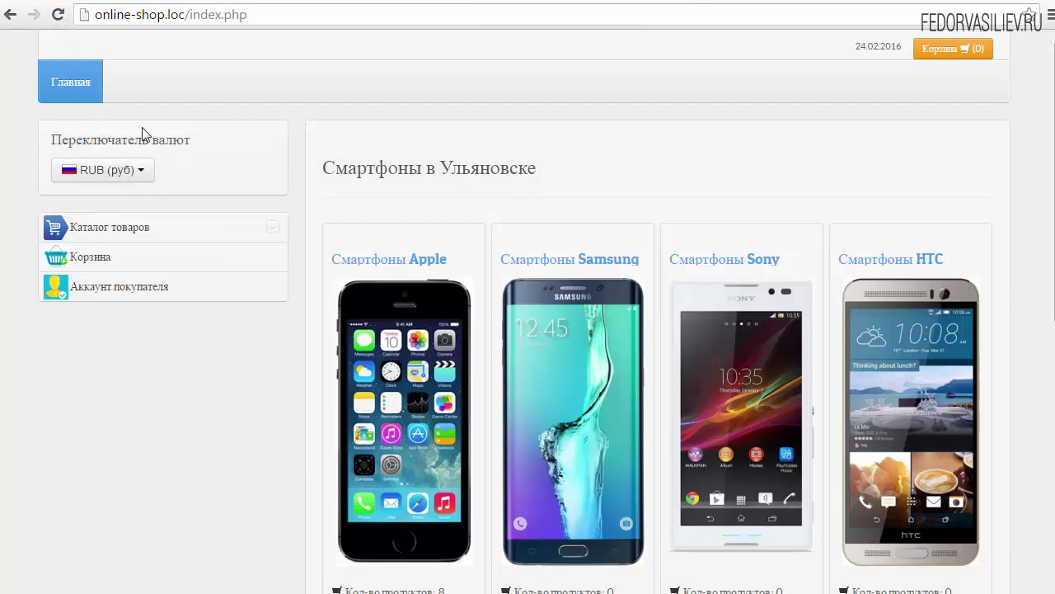
left_click(575, 7)
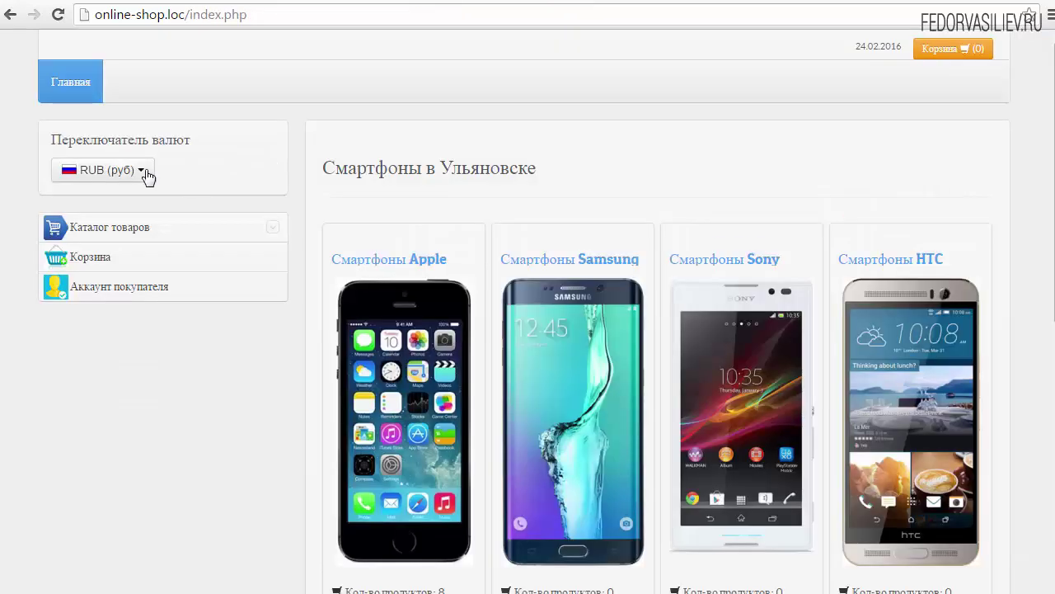
left_click(146, 174)
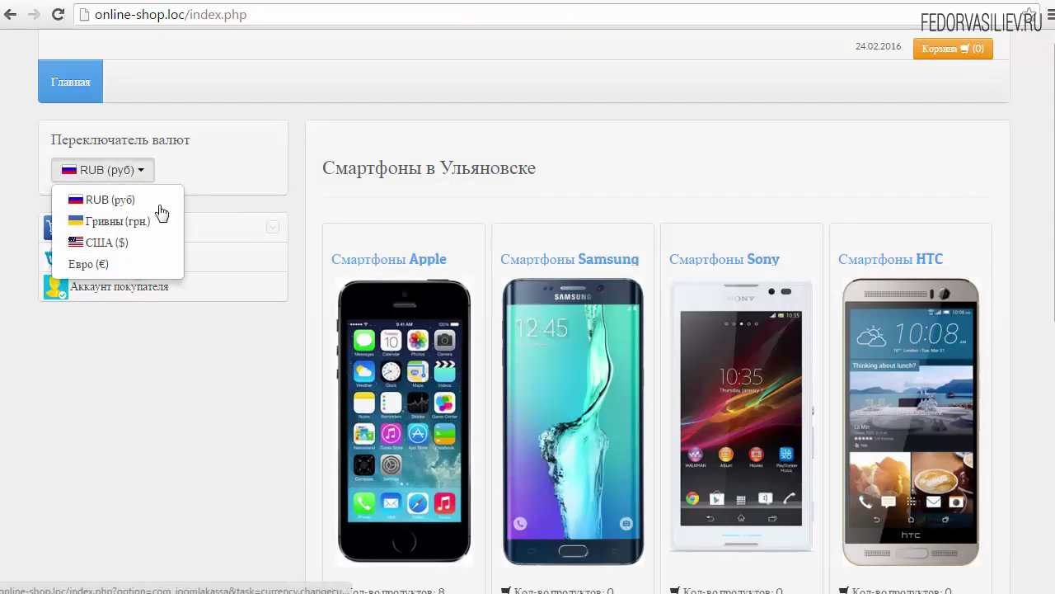
left_click(237, 326)
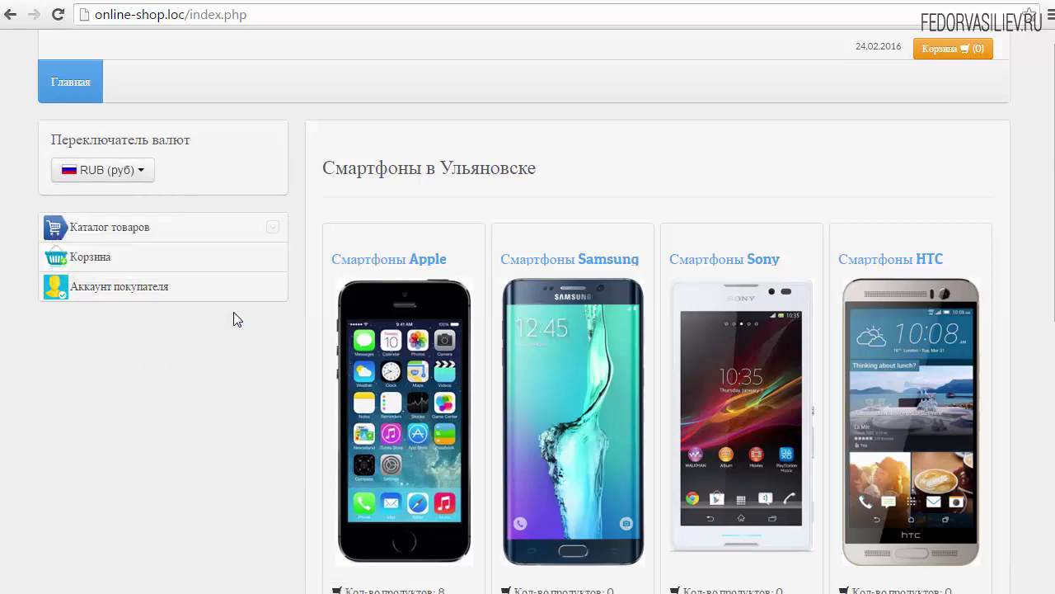